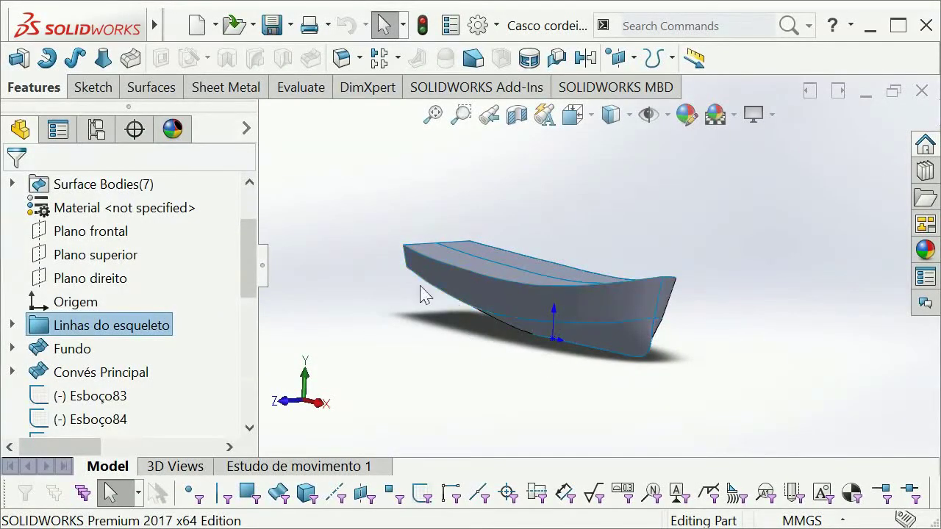
Step: Collapse the FeatureManager tree and orbit the lofted hull to view it from bow, side and quarter
{"action": "left_click", "coordinate": [263, 266]}
{"action": "mouse_move", "coordinate": [545, 347]}
{"action": "middle_mouse_down"}
{"action": "mouse_move", "coordinate": [560, 304]}
{"action": "mouse_move", "coordinate": [584, 290]}
{"action": "mouse_move", "coordinate": [541, 311]}
{"action": "mouse_move", "coordinate": [556, 267]}
{"action": "middle_mouse_up"}
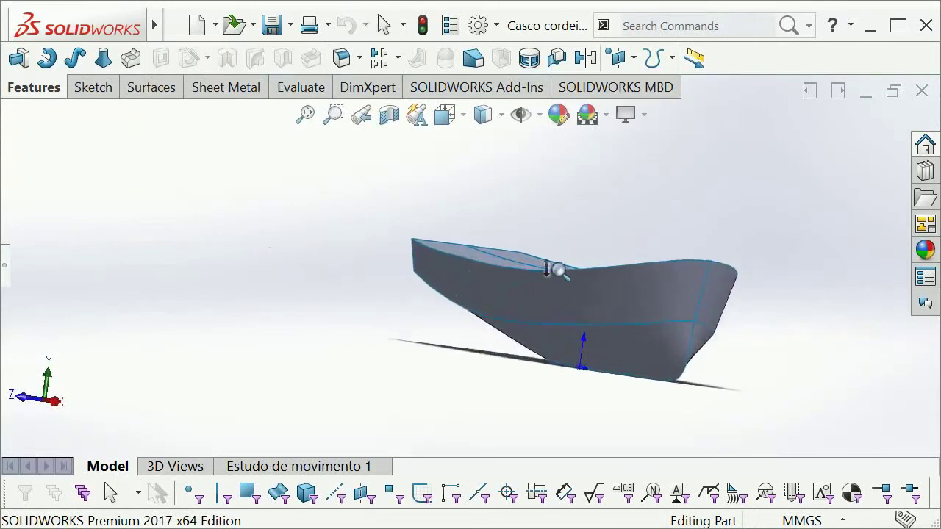
{"action": "mouse_move", "coordinate": [498, 266]}
{"action": "middle_mouse_down"}
{"action": "mouse_move", "coordinate": [582, 255]}
{"action": "mouse_move", "coordinate": [752, 260]}
{"action": "mouse_move", "coordinate": [581, 237]}
{"action": "mouse_move", "coordinate": [394, 239]}
{"action": "middle_mouse_up"}
{"action": "mouse_move", "coordinate": [394, 239]}
{"action": "left_mouse_down"}
{"action": "mouse_move", "coordinate": [311, 248]}
{"action": "mouse_move", "coordinate": [164, 298]}
{"action": "left_mouse_up"}
{"action": "key", "text": "Escape"}
{"action": "mouse_move", "coordinate": [558, 324]}
{"action": "middle_mouse_down"}
{"action": "mouse_move", "coordinate": [639, 336]}
{"action": "mouse_move", "coordinate": [578, 315]}
{"action": "middle_mouse_up"}
{"action": "mouse_move", "coordinate": [653, 325]}
{"action": "middle_mouse_down"}
{"action": "mouse_move", "coordinate": [614, 316]}
{"action": "mouse_move", "coordinate": [478, 374]}
{"action": "mouse_move", "coordinate": [323, 390]}
{"action": "mouse_move", "coordinate": [565, 392]}
{"action": "mouse_move", "coordinate": [599, 371]}
{"action": "mouse_move", "coordinate": [680, 362]}
{"action": "mouse_move", "coordinate": [749, 340]}
{"action": "mouse_move", "coordinate": [771, 351]}
{"action": "mouse_move", "coordinate": [659, 340]}
{"action": "mouse_move", "coordinate": [550, 378]}
{"action": "mouse_move", "coordinate": [634, 331]}
{"action": "mouse_move", "coordinate": [665, 345]}
{"action": "middle_mouse_up"}
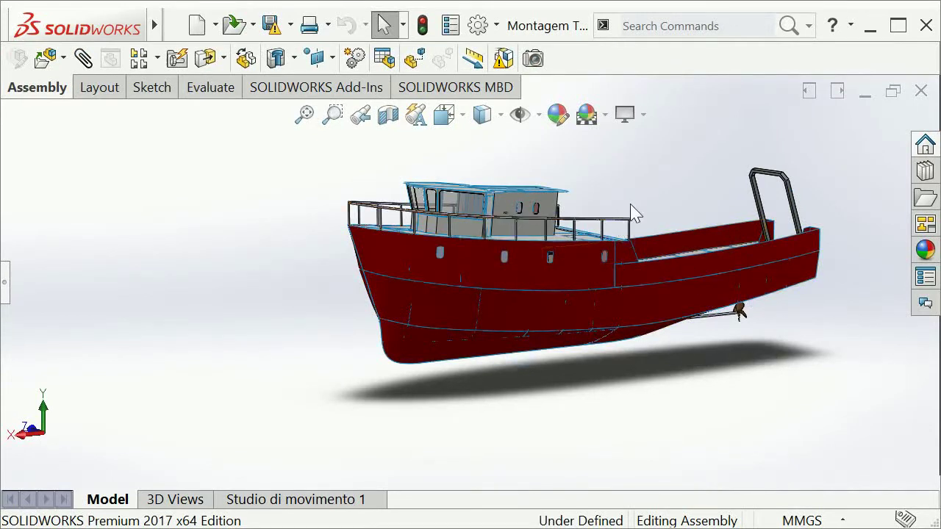
Step: Orbit the Montagem boat assembly to view its stern, deck and bow
{"action": "mouse_move", "coordinate": [632, 210]}
{"action": "middle_mouse_down"}
{"action": "mouse_move", "coordinate": [229, 356]}
{"action": "mouse_move", "coordinate": [284, 319]}
{"action": "mouse_move", "coordinate": [647, 305]}
{"action": "mouse_move", "coordinate": [619, 311]}
{"action": "mouse_move", "coordinate": [657, 269]}
{"action": "mouse_move", "coordinate": [641, 296]}
{"action": "mouse_move", "coordinate": [620, 304]}
{"action": "mouse_move", "coordinate": [552, 285]}
{"action": "mouse_move", "coordinate": [434, 283]}
{"action": "mouse_move", "coordinate": [450, 297]}
{"action": "mouse_move", "coordinate": [288, 263]}
{"action": "mouse_move", "coordinate": [277, 269]}
{"action": "mouse_move", "coordinate": [455, 279]}
{"action": "mouse_move", "coordinate": [541, 269]}
{"action": "middle_mouse_up"}
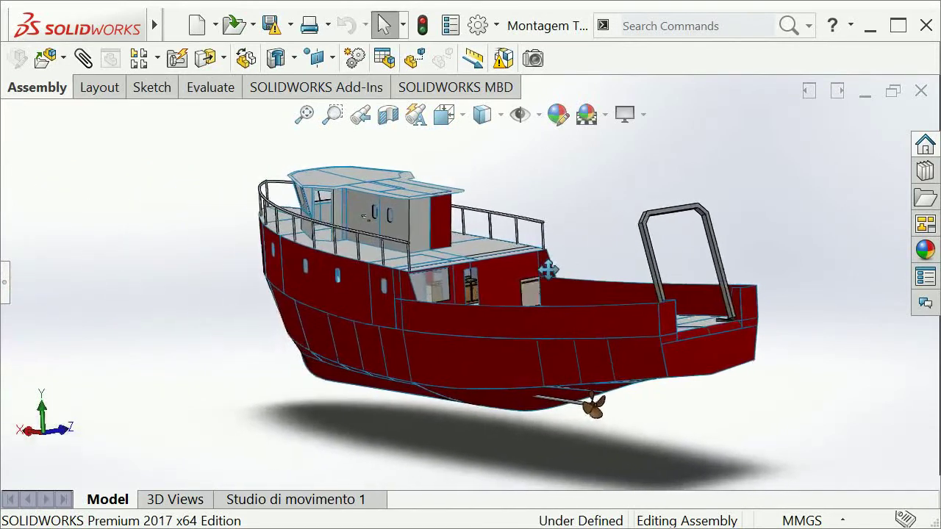
{"action": "mouse_move", "coordinate": [350, 293]}
{"action": "middle_mouse_down"}
{"action": "mouse_move", "coordinate": [378, 242]}
{"action": "mouse_move", "coordinate": [514, 287]}
{"action": "mouse_move", "coordinate": [498, 274]}
{"action": "mouse_move", "coordinate": [356, 329]}
{"action": "mouse_move", "coordinate": [380, 293]}
{"action": "middle_mouse_up"}
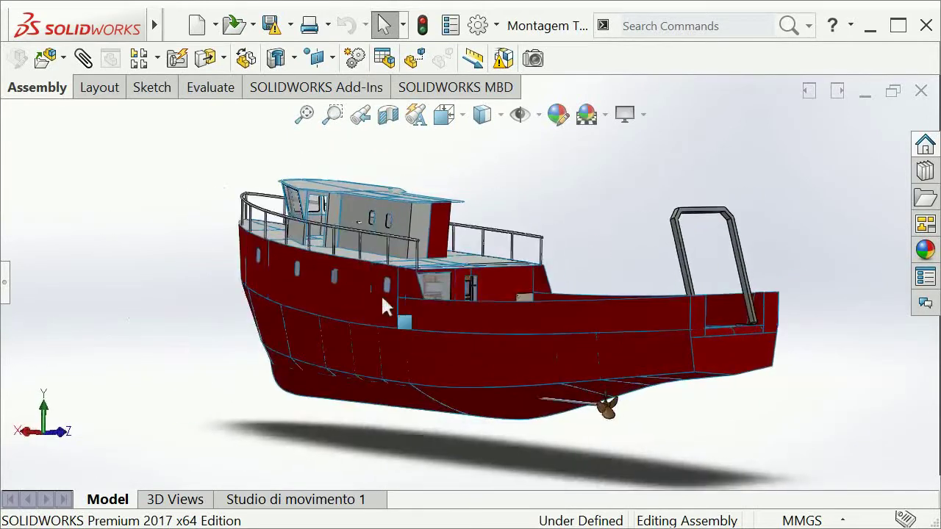
Step: Apply a lengthwise section cut to the boat assembly and view it from the side
{"action": "left_click", "coordinate": [390, 119]}
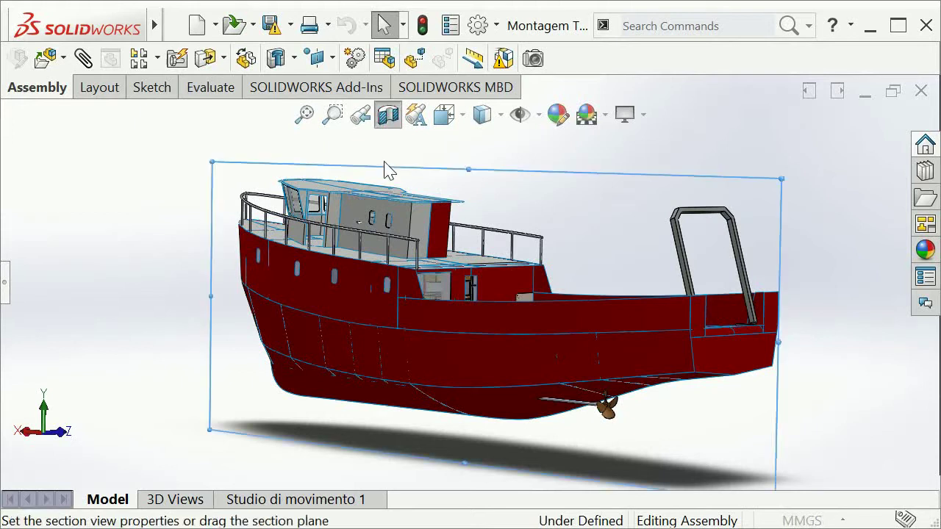
{"action": "left_click", "coordinate": [840, 157]}
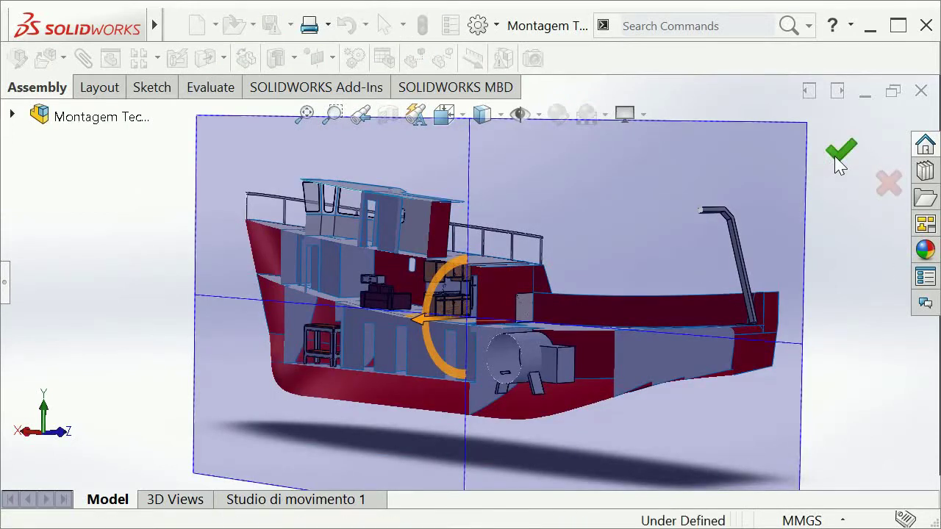
{"action": "key", "text": "ctrl+2"}
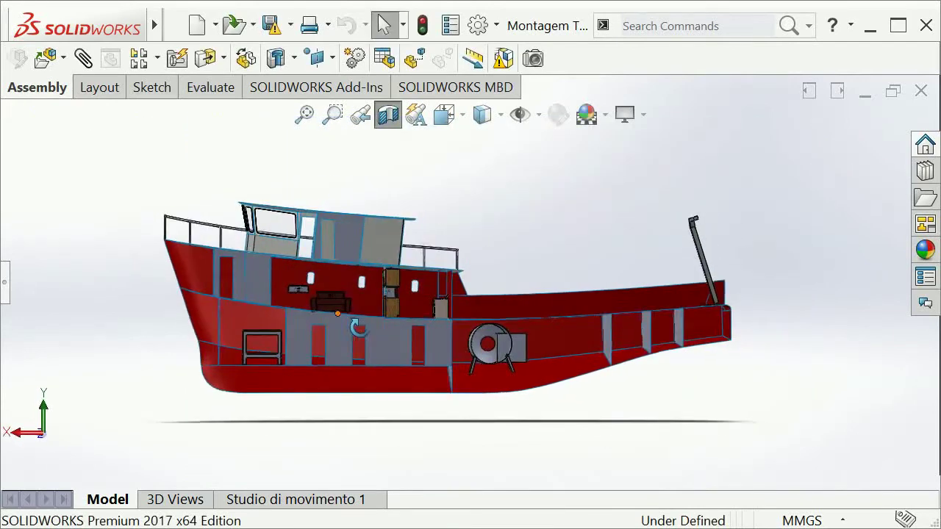
{"action": "scroll", "coordinate": [360, 324], "scroll_direction": "down", "scroll_amount": 5}
{"action": "scroll", "coordinate": [359, 324], "scroll_direction": "down", "scroll_amount": 4}
Step: Orbit and zoom around the cut hull to inspect its interior
{"action": "middle_click_drag", "start_coordinate": [343, 322], "coordinate": [349, 368]}
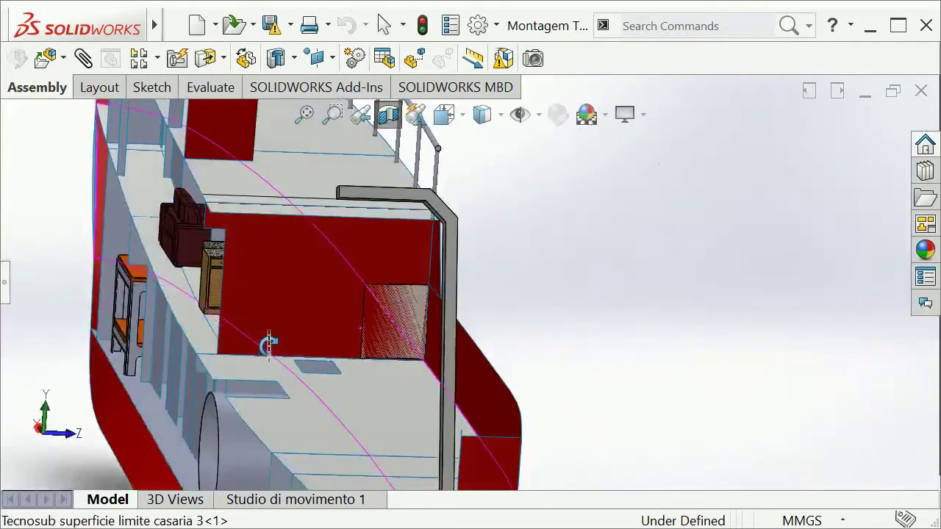
{"action": "scroll", "coordinate": [348, 368], "scroll_direction": "up", "scroll_amount": 5}
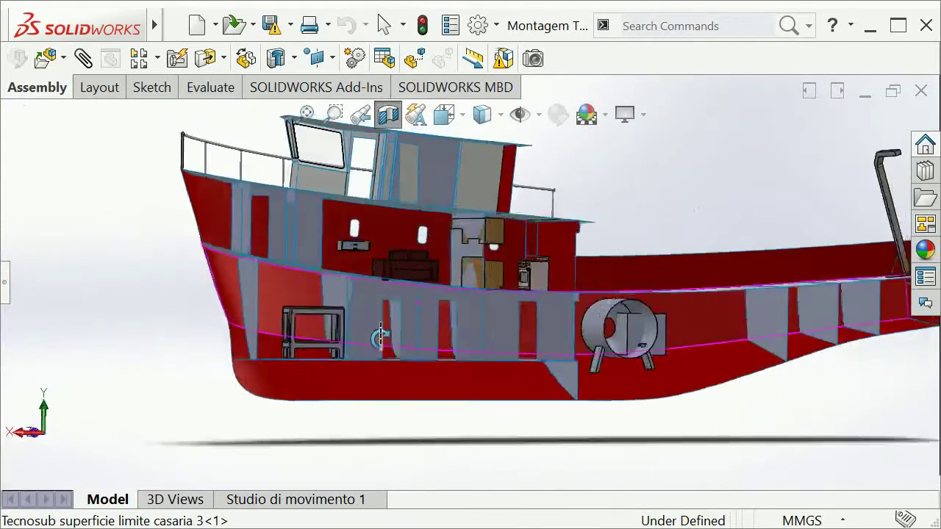
{"action": "mouse_move", "coordinate": [349, 367]}
{"action": "middle_mouse_down"}
{"action": "mouse_move", "coordinate": [343, 338]}
{"action": "mouse_move", "coordinate": [262, 319]}
{"action": "mouse_move", "coordinate": [431, 321]}
{"action": "mouse_move", "coordinate": [277, 312]}
{"action": "mouse_move", "coordinate": [374, 326]}
{"action": "middle_mouse_up"}
{"action": "scroll", "coordinate": [343, 338], "scroll_direction": "down", "scroll_amount": 3}
{"action": "scroll", "coordinate": [343, 338], "scroll_direction": "up", "scroll_amount": 4}
{"action": "scroll", "coordinate": [332, 314], "scroll_direction": "down", "scroll_amount": 4}
{"action": "scroll", "coordinate": [409, 321], "scroll_direction": "down", "scroll_amount": 2}
{"action": "scroll", "coordinate": [278, 312], "scroll_direction": "up", "scroll_amount": 2}
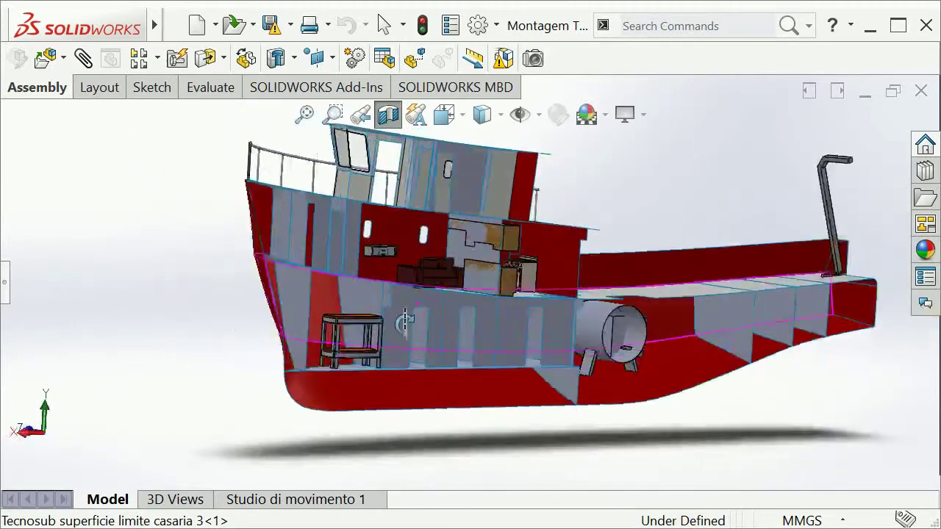
{"action": "scroll", "coordinate": [374, 326], "scroll_direction": "down", "scroll_amount": 1}
Step: Turn the cut boat to a side view, select the hyperbaric chamber, and show the open-documents list
{"action": "middle_click_drag", "start_coordinate": [314, 303], "coordinate": [336, 294]}
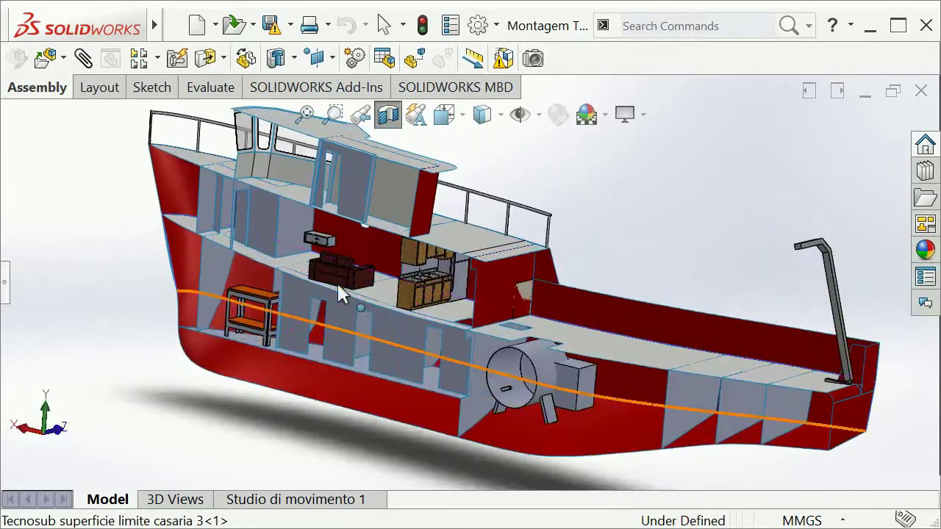
{"action": "mouse_move", "coordinate": [425, 328]}
{"action": "middle_mouse_down"}
{"action": "mouse_move", "coordinate": [374, 301]}
{"action": "mouse_move", "coordinate": [404, 331]}
{"action": "mouse_move", "coordinate": [551, 360]}
{"action": "middle_mouse_up"}
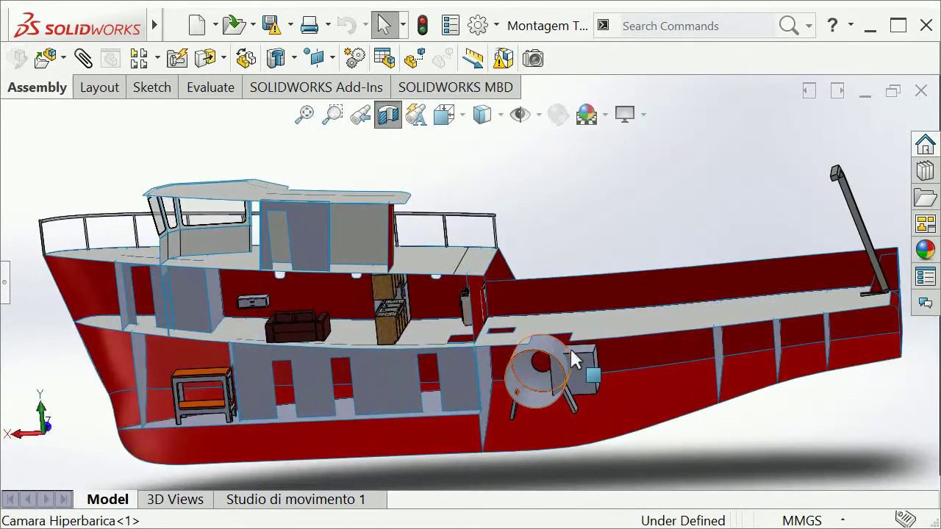
{"action": "left_click", "coordinate": [572, 358]}
{"action": "left_click", "coordinate": [553, 329]}
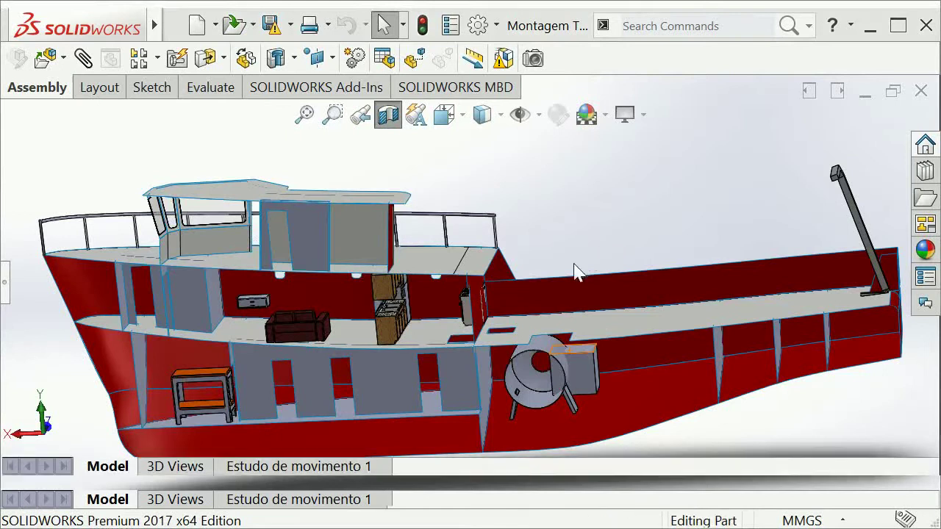
{"action": "key", "text": "ctrl+Tab"}
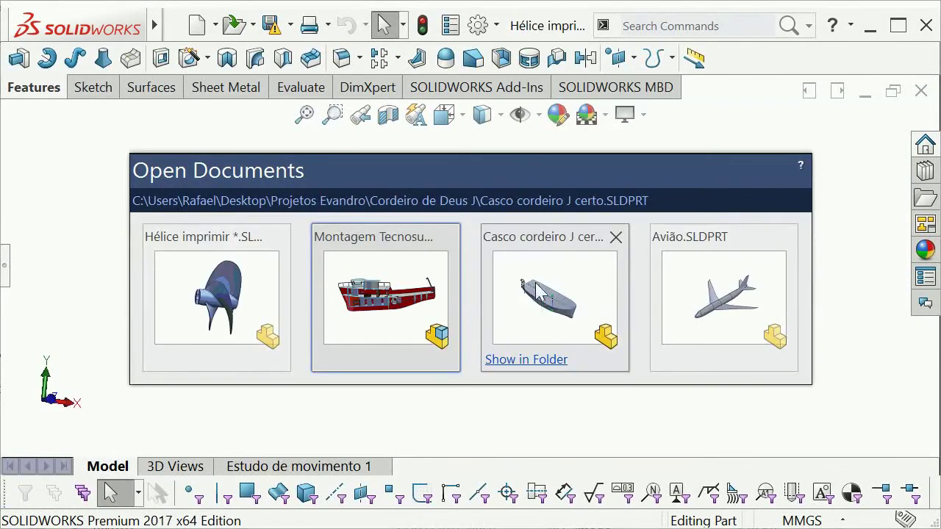
Step: Switch to the Casco cordeiro J certo hull part, orbit it, and open Hide/Show Items
{"action": "left_click", "coordinate": [536, 289]}
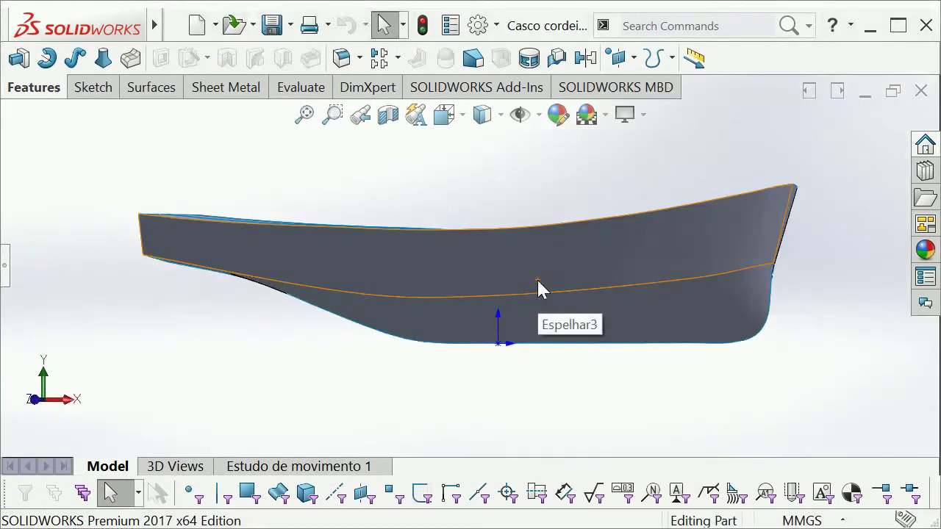
{"action": "mouse_move", "coordinate": [654, 241]}
{"action": "middle_mouse_down"}
{"action": "mouse_move", "coordinate": [489, 242]}
{"action": "mouse_move", "coordinate": [345, 216]}
{"action": "mouse_move", "coordinate": [292, 237]}
{"action": "mouse_move", "coordinate": [311, 208]}
{"action": "mouse_move", "coordinate": [208, 218]}
{"action": "middle_mouse_up"}
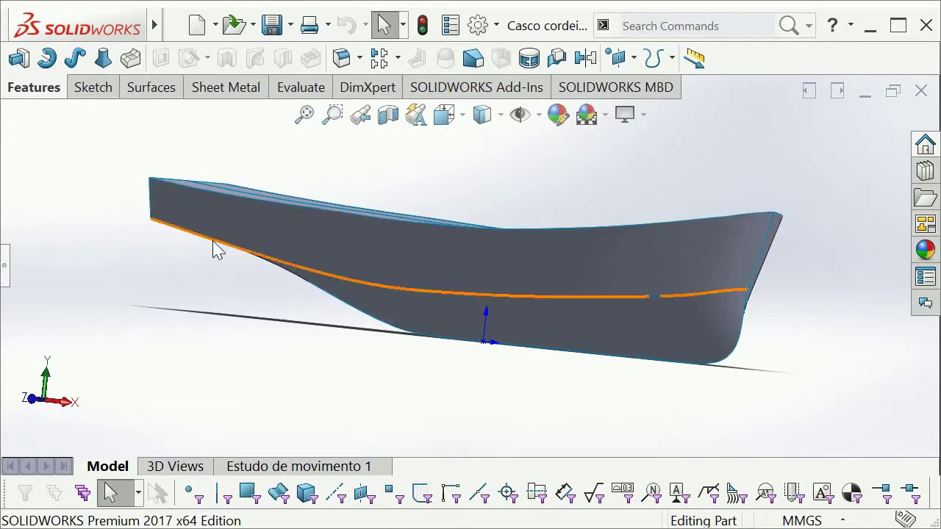
{"action": "mouse_move", "coordinate": [147, 180]}
{"action": "middle_mouse_down"}
{"action": "mouse_move", "coordinate": [253, 199]}
{"action": "mouse_move", "coordinate": [208, 213]}
{"action": "mouse_move", "coordinate": [433, 216]}
{"action": "mouse_move", "coordinate": [444, 250]}
{"action": "mouse_move", "coordinate": [379, 224]}
{"action": "mouse_move", "coordinate": [404, 231]}
{"action": "middle_mouse_up"}
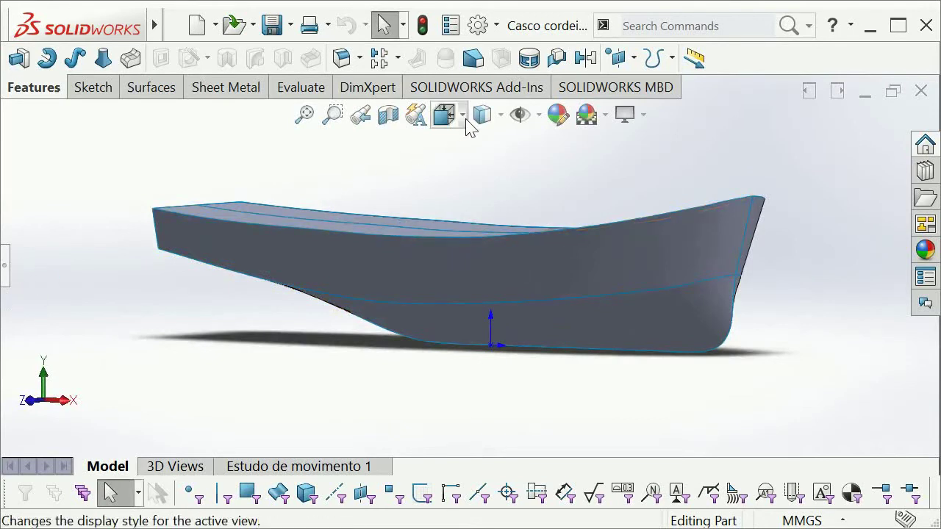
{"action": "left_click", "coordinate": [540, 116]}
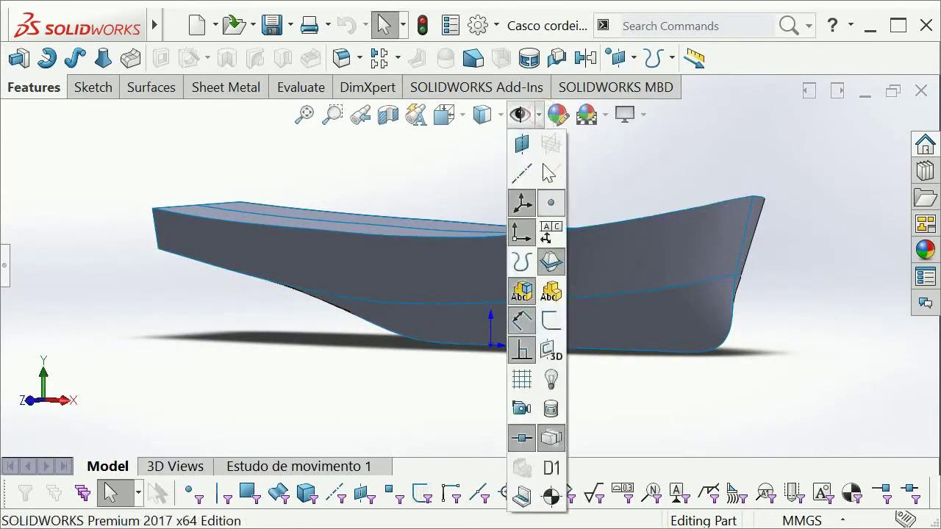
Step: Show the hull's station sketches and guide curves, view them end-on, then list open documents
{"action": "left_click", "coordinate": [550, 323]}
{"action": "mouse_move", "coordinate": [691, 388]}
{"action": "middle_mouse_down"}
{"action": "mouse_move", "coordinate": [361, 294]}
{"action": "mouse_move", "coordinate": [436, 246]}
{"action": "mouse_move", "coordinate": [531, 269]}
{"action": "mouse_move", "coordinate": [614, 322]}
{"action": "middle_mouse_up"}
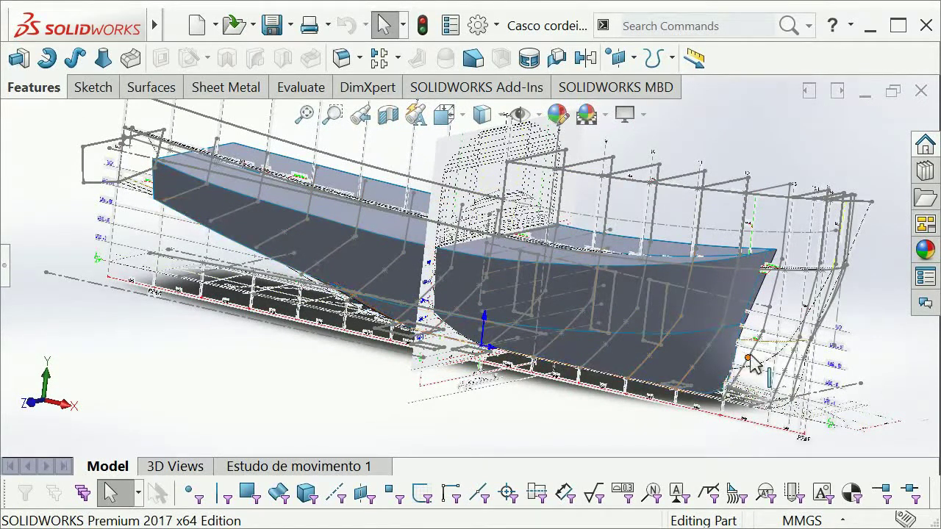
{"action": "mouse_move", "coordinate": [695, 292]}
{"action": "middle_mouse_down"}
{"action": "mouse_move", "coordinate": [676, 300]}
{"action": "mouse_move", "coordinate": [737, 366]}
{"action": "mouse_move", "coordinate": [687, 330]}
{"action": "mouse_move", "coordinate": [481, 270]}
{"action": "mouse_move", "coordinate": [571, 286]}
{"action": "mouse_move", "coordinate": [561, 278]}
{"action": "middle_mouse_up"}
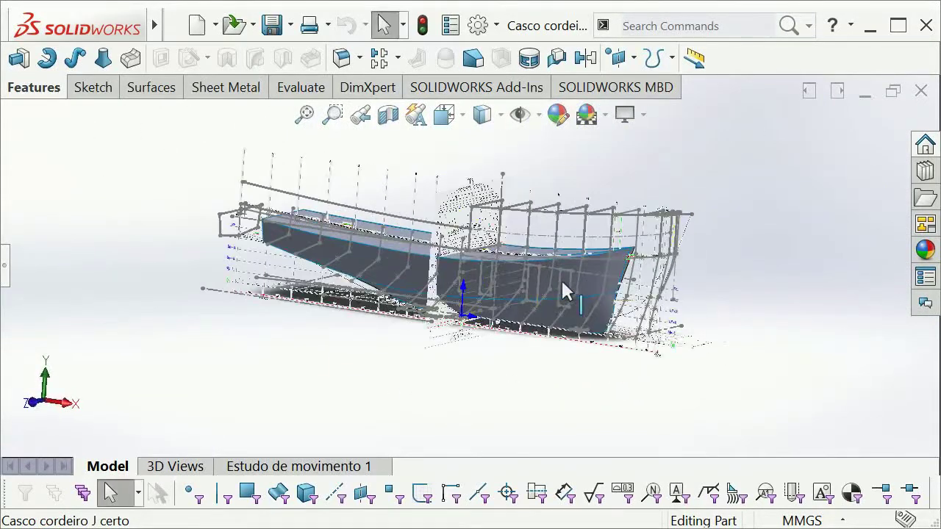
{"action": "scroll", "coordinate": [441, 266], "scroll_direction": "down", "scroll_amount": 3}
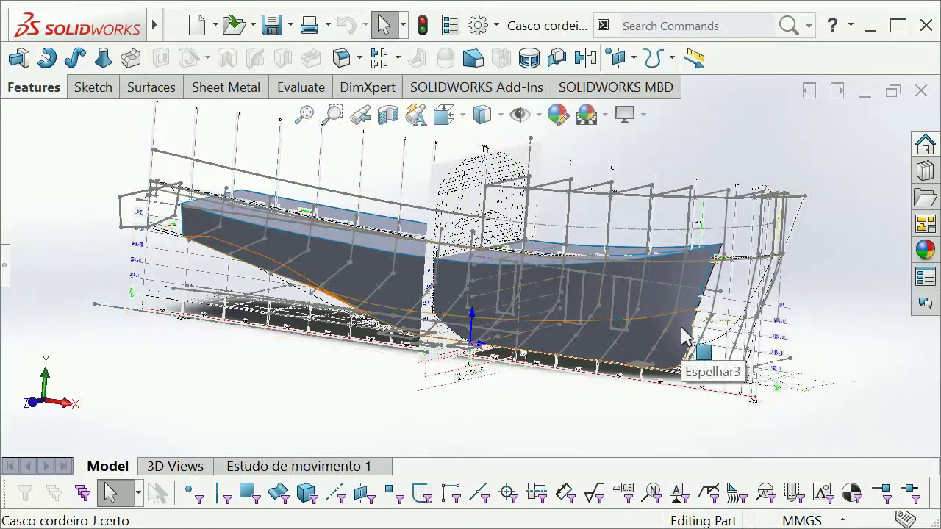
{"action": "key", "text": "ctrl+Tab"}
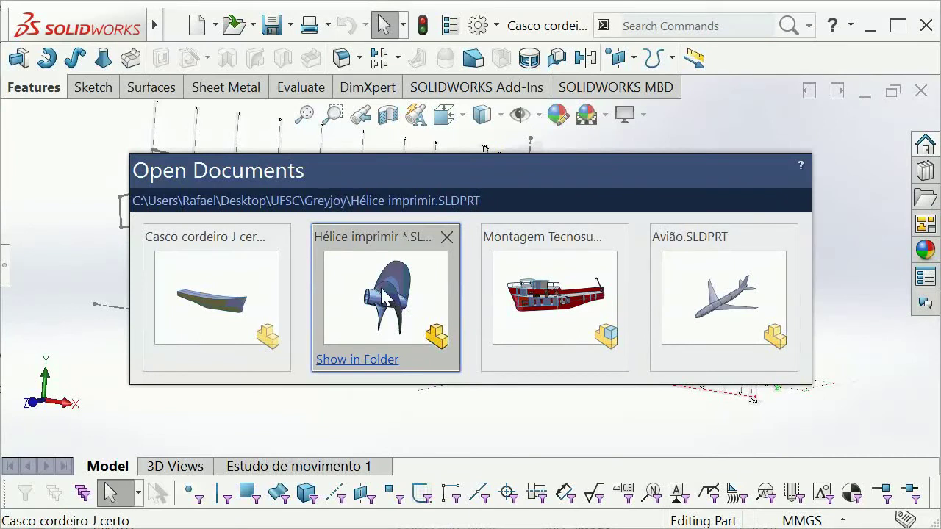
{"action": "left_click", "coordinate": [382, 290]}
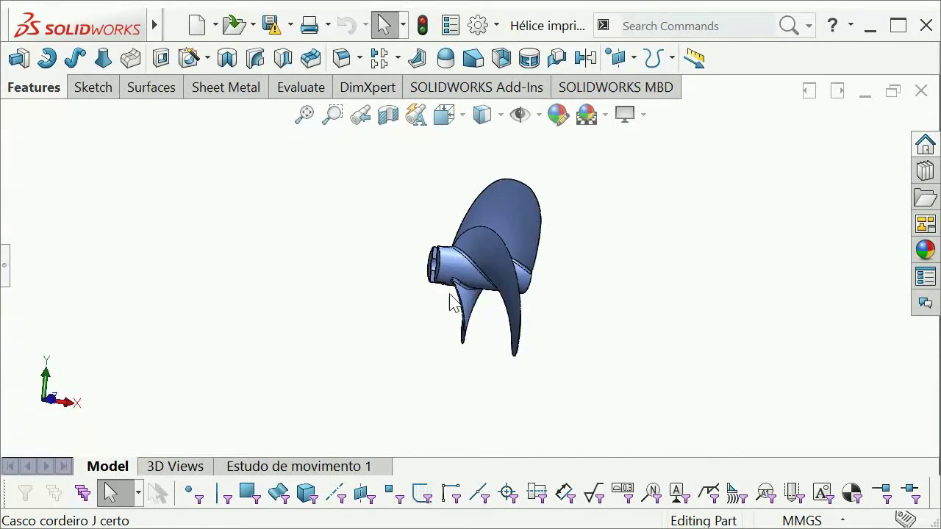
{"action": "middle_click_drag", "start_coordinate": [590, 254], "coordinate": [536, 270]}
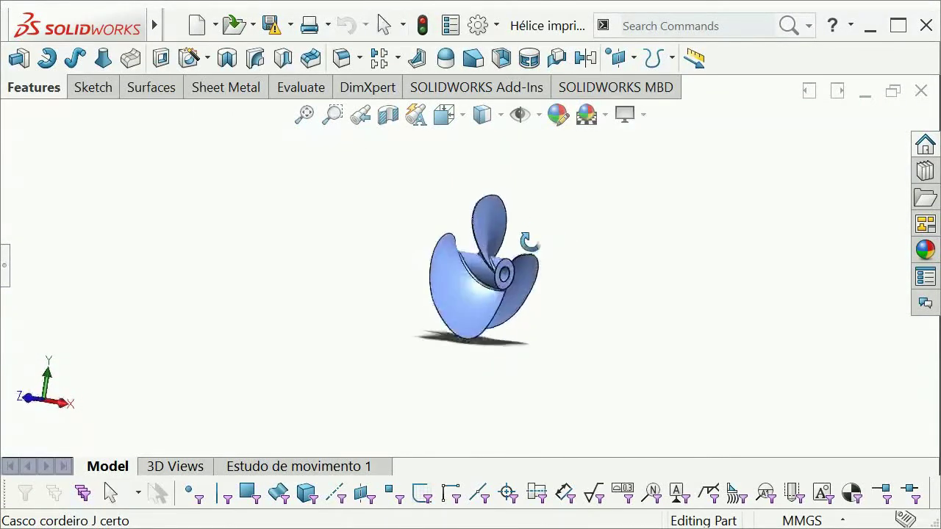
{"action": "left_click", "coordinate": [539, 115]}
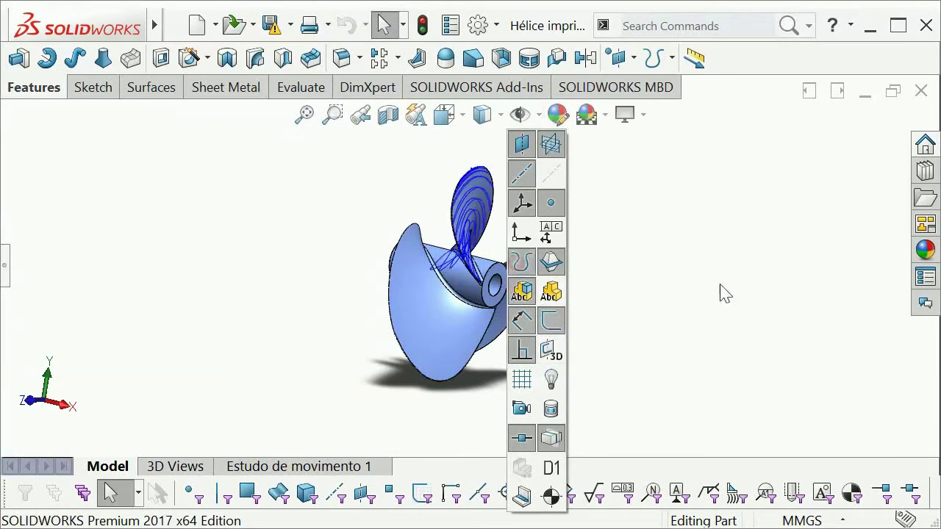
{"action": "mouse_move", "coordinate": [722, 288]}
{"action": "middle_mouse_down"}
{"action": "mouse_move", "coordinate": [605, 250]}
{"action": "mouse_move", "coordinate": [521, 247]}
{"action": "mouse_move", "coordinate": [521, 279]}
{"action": "mouse_move", "coordinate": [476, 254]}
{"action": "middle_mouse_up"}
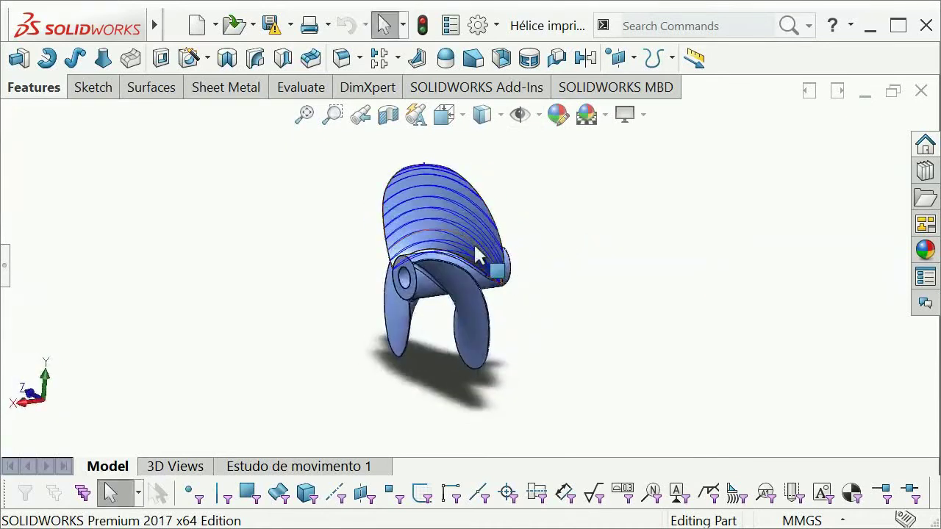
{"action": "scroll", "coordinate": [476, 253], "scroll_direction": "down", "scroll_amount": 5}
{"action": "mouse_move", "coordinate": [326, 235]}
{"action": "middle_mouse_down", "text": "ctrl"}
{"action": "mouse_move", "coordinate": [357, 248]}
{"action": "mouse_move", "coordinate": [429, 343]}
{"action": "middle_mouse_up", "text": "ctrl"}
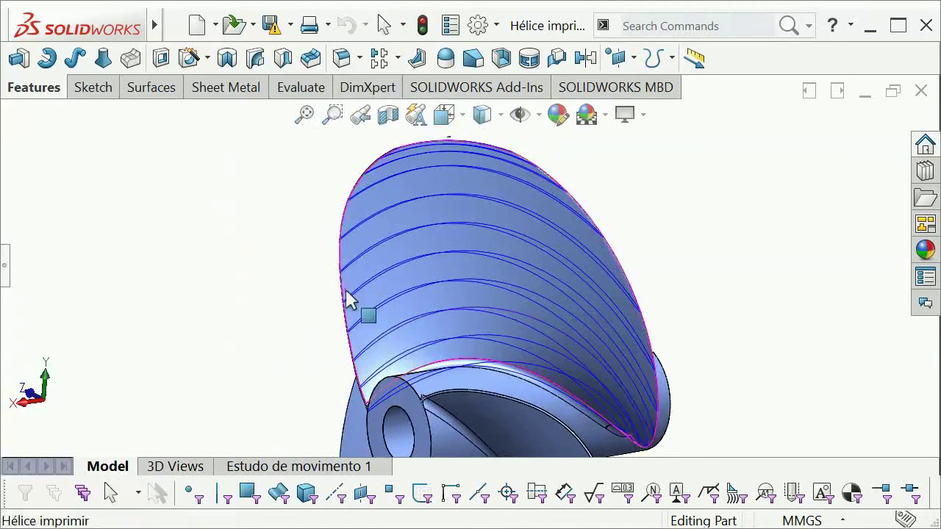
{"action": "mouse_move", "coordinate": [349, 301]}
{"action": "middle_mouse_down"}
{"action": "mouse_move", "coordinate": [456, 265]}
{"action": "mouse_move", "coordinate": [487, 275]}
{"action": "mouse_move", "coordinate": [380, 262]}
{"action": "mouse_move", "coordinate": [336, 266]}
{"action": "mouse_move", "coordinate": [416, 269]}
{"action": "mouse_move", "coordinate": [479, 287]}
{"action": "mouse_move", "coordinate": [302, 279]}
{"action": "mouse_move", "coordinate": [456, 293]}
{"action": "mouse_move", "coordinate": [341, 288]}
{"action": "mouse_move", "coordinate": [372, 307]}
{"action": "middle_mouse_up"}
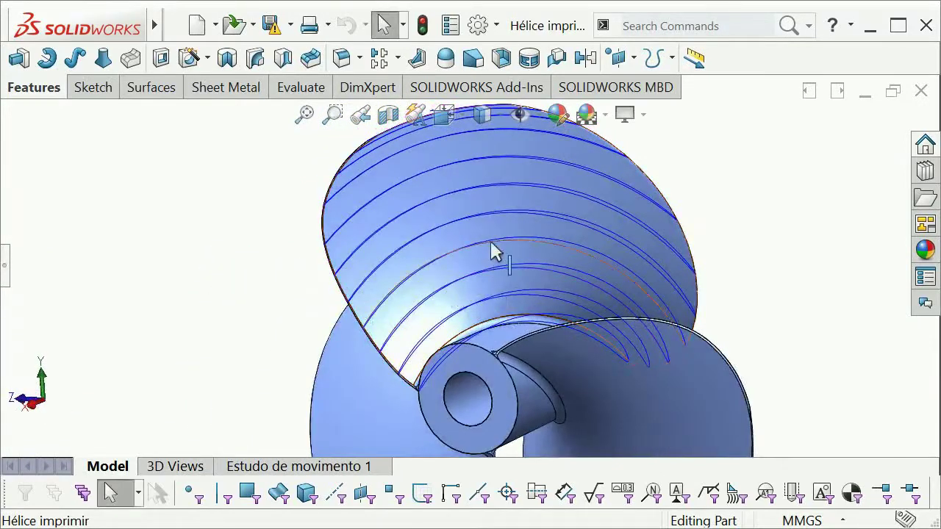
{"action": "mouse_move", "coordinate": [494, 250]}
{"action": "middle_mouse_down", "text": "ctrl"}
{"action": "mouse_move", "coordinate": [453, 252]}
{"action": "mouse_move", "coordinate": [438, 287]}
{"action": "middle_mouse_up", "text": "ctrl"}
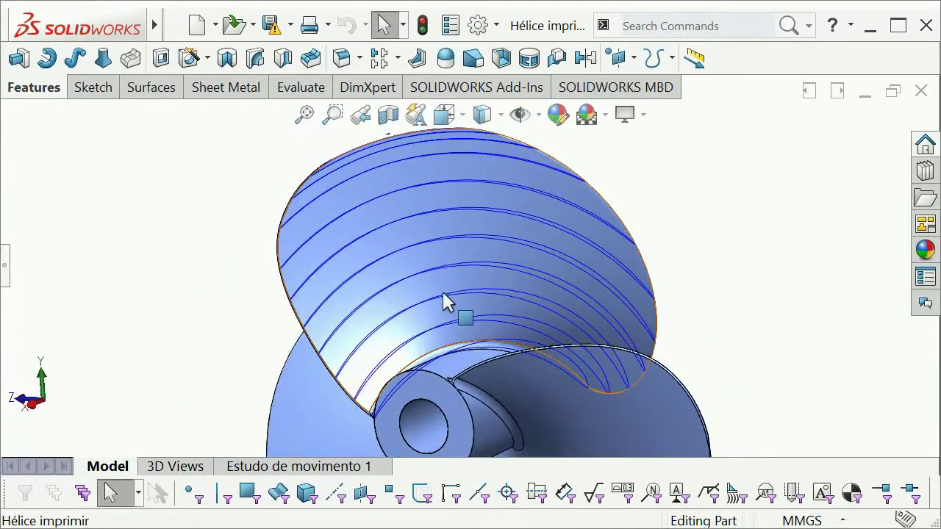
{"action": "mouse_move", "coordinate": [517, 308]}
{"action": "middle_mouse_down"}
{"action": "mouse_move", "coordinate": [481, 294]}
{"action": "mouse_move", "coordinate": [361, 289]}
{"action": "mouse_move", "coordinate": [609, 302]}
{"action": "mouse_move", "coordinate": [479, 248]}
{"action": "mouse_move", "coordinate": [564, 276]}
{"action": "mouse_move", "coordinate": [532, 288]}
{"action": "mouse_move", "coordinate": [529, 269]}
{"action": "mouse_move", "coordinate": [483, 269]}
{"action": "mouse_move", "coordinate": [519, 273]}
{"action": "mouse_move", "coordinate": [519, 288]}
{"action": "mouse_move", "coordinate": [563, 316]}
{"action": "mouse_move", "coordinate": [531, 275]}
{"action": "mouse_move", "coordinate": [494, 250]}
{"action": "mouse_move", "coordinate": [440, 326]}
{"action": "middle_mouse_up"}
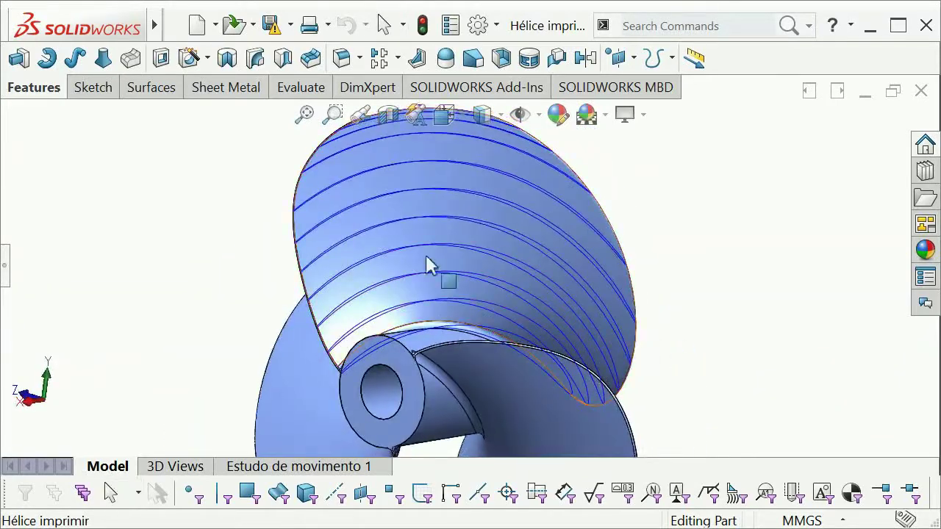
{"action": "mouse_move", "coordinate": [492, 250]}
{"action": "middle_mouse_down"}
{"action": "mouse_move", "coordinate": [478, 275]}
{"action": "mouse_move", "coordinate": [500, 261]}
{"action": "mouse_move", "coordinate": [425, 301]}
{"action": "middle_mouse_up"}
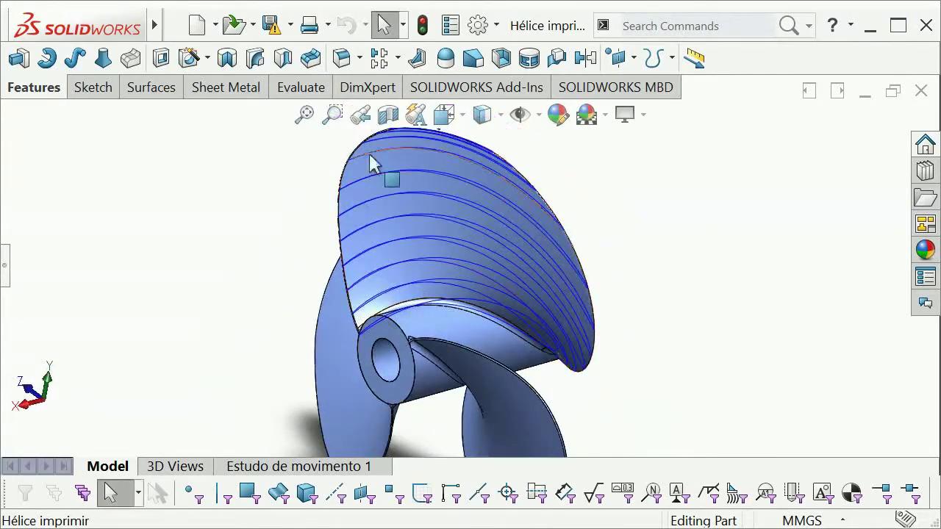
{"action": "mouse_move", "coordinate": [580, 336]}
{"action": "middle_mouse_down"}
{"action": "mouse_move", "coordinate": [504, 262]}
{"action": "mouse_move", "coordinate": [486, 301]}
{"action": "mouse_move", "coordinate": [515, 291]}
{"action": "mouse_move", "coordinate": [593, 325]}
{"action": "middle_mouse_up"}
Step: Orbit and zoom around the propeller to inspect its hollow hub and lofted blades
{"action": "scroll", "coordinate": [593, 326], "scroll_direction": "down", "scroll_amount": 3}
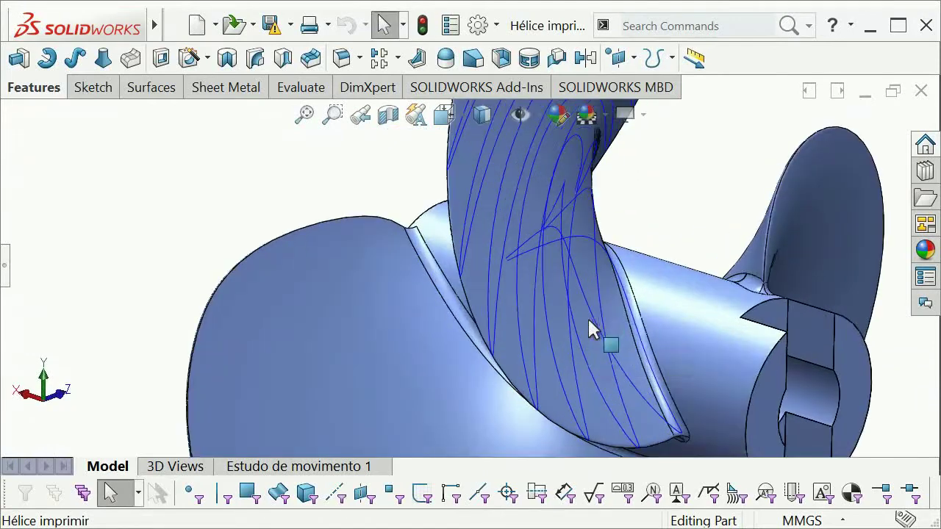
{"action": "scroll", "coordinate": [597, 330], "scroll_direction": "down", "scroll_amount": 2}
{"action": "middle_click_drag", "start_coordinate": [626, 294], "coordinate": [735, 311]}
{"action": "scroll", "coordinate": [724, 336], "scroll_direction": "up", "scroll_amount": 2}
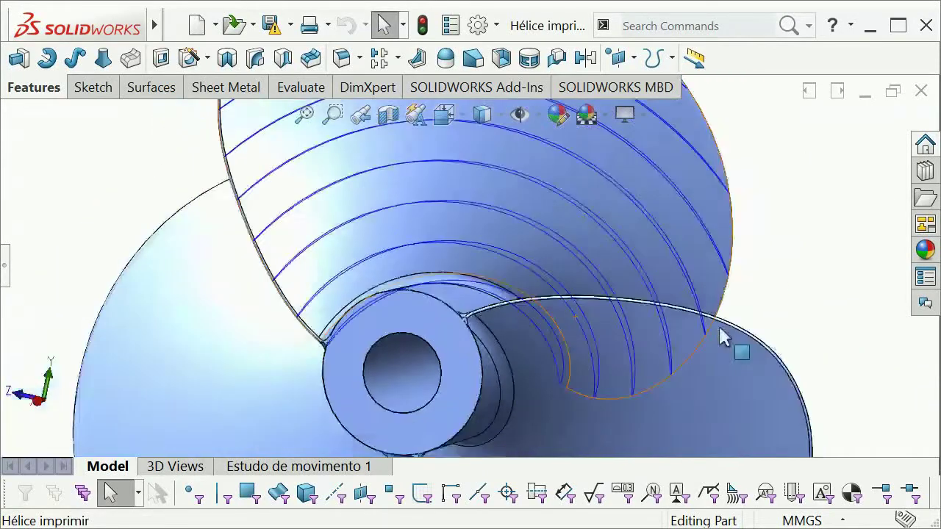
{"action": "scroll", "coordinate": [624, 296], "scroll_direction": "up", "scroll_amount": 3}
{"action": "mouse_move", "coordinate": [621, 294]}
{"action": "middle_mouse_down"}
{"action": "mouse_move", "coordinate": [540, 257]}
{"action": "mouse_move", "coordinate": [395, 226]}
{"action": "mouse_move", "coordinate": [500, 218]}
{"action": "mouse_move", "coordinate": [525, 238]}
{"action": "mouse_move", "coordinate": [476, 252]}
{"action": "mouse_move", "coordinate": [378, 217]}
{"action": "middle_mouse_up"}
{"action": "scroll", "coordinate": [539, 257], "scroll_direction": "down", "scroll_amount": 3}
{"action": "scroll", "coordinate": [525, 237], "scroll_direction": "up", "scroll_amount": 3}
{"action": "scroll", "coordinate": [524, 252], "scroll_direction": "up", "scroll_amount": 2}
{"action": "mouse_move", "coordinate": [450, 276]}
{"action": "middle_mouse_down"}
{"action": "mouse_move", "coordinate": [521, 273]}
{"action": "mouse_move", "coordinate": [458, 256]}
{"action": "mouse_move", "coordinate": [455, 269]}
{"action": "middle_mouse_up"}
{"action": "scroll", "coordinate": [453, 269], "scroll_direction": "down", "scroll_amount": 4}
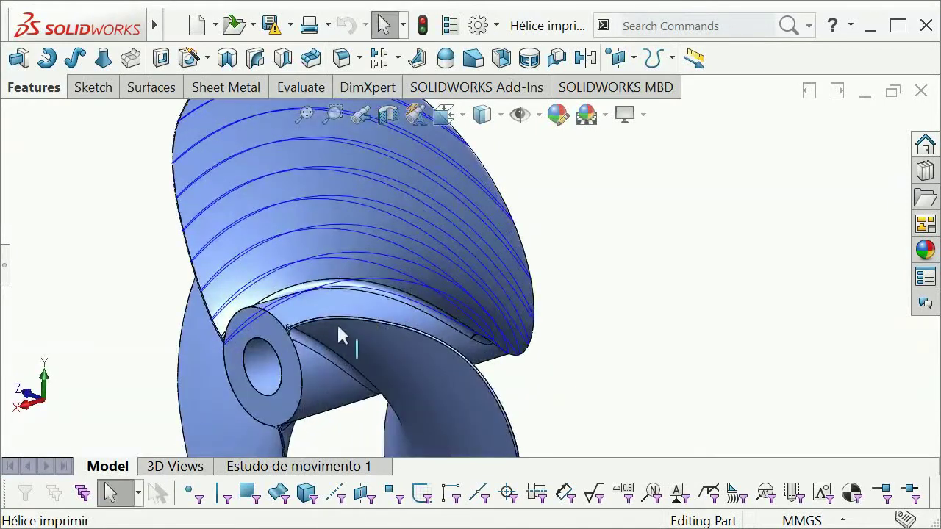
{"action": "mouse_move", "coordinate": [337, 330]}
{"action": "middle_mouse_down"}
{"action": "mouse_move", "coordinate": [330, 352]}
{"action": "mouse_move", "coordinate": [346, 388]}
{"action": "mouse_move", "coordinate": [198, 342]}
{"action": "middle_mouse_up"}
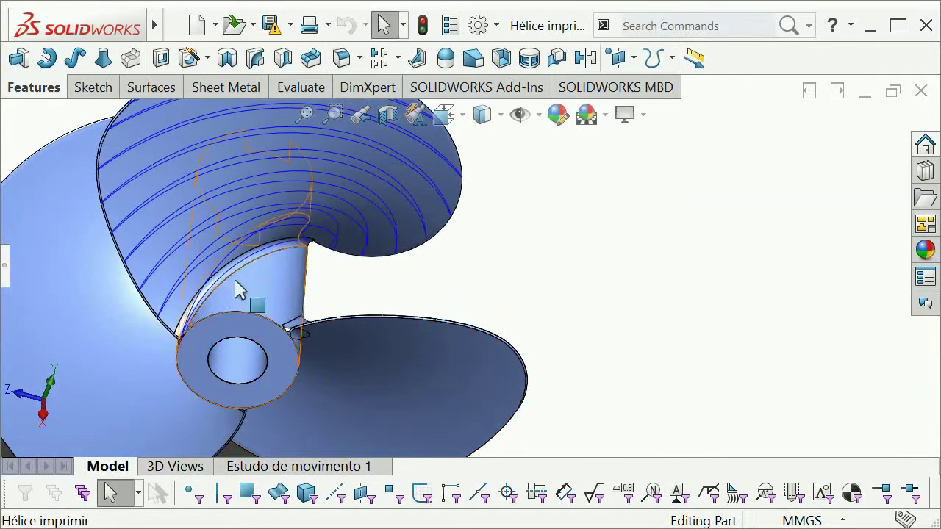
{"action": "mouse_move", "coordinate": [367, 269]}
{"action": "middle_mouse_down"}
{"action": "mouse_move", "coordinate": [267, 210]}
{"action": "mouse_move", "coordinate": [318, 203]}
{"action": "mouse_move", "coordinate": [368, 275]}
{"action": "middle_mouse_up"}
{"action": "scroll", "coordinate": [316, 202], "scroll_direction": "up", "scroll_amount": 5}
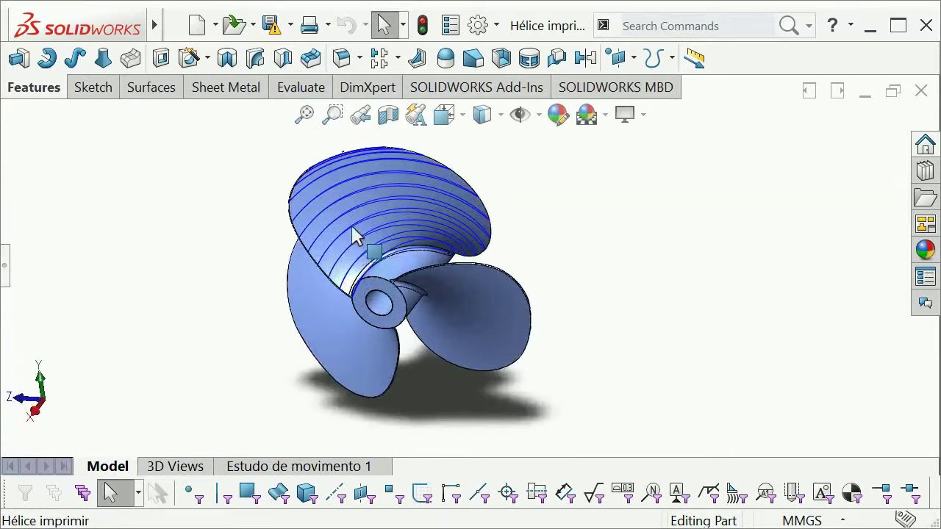
{"action": "mouse_move", "coordinate": [349, 228]}
{"action": "middle_mouse_down"}
{"action": "mouse_move", "coordinate": [399, 184]}
{"action": "mouse_move", "coordinate": [420, 210]}
{"action": "mouse_move", "coordinate": [433, 195]}
{"action": "mouse_move", "coordinate": [378, 169]}
{"action": "mouse_move", "coordinate": [361, 189]}
{"action": "mouse_move", "coordinate": [422, 274]}
{"action": "middle_mouse_up"}
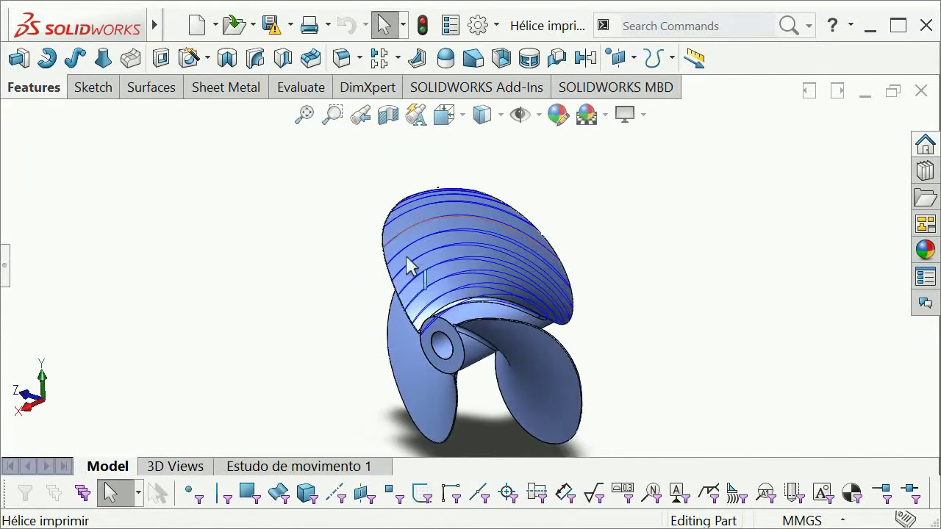
{"action": "scroll", "coordinate": [410, 267], "scroll_direction": "down", "scroll_amount": 2}
{"action": "scroll", "coordinate": [476, 287], "scroll_direction": "down", "scroll_amount": 2}
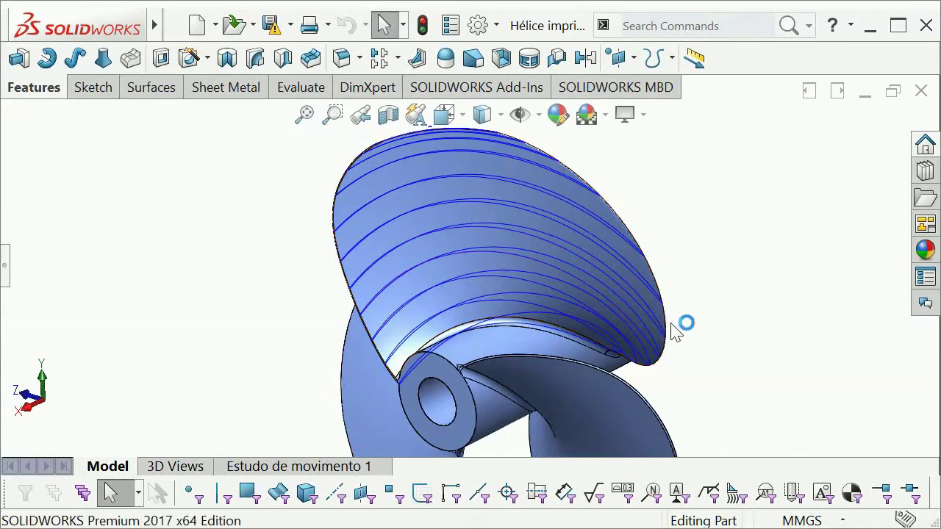
{"action": "mouse_move", "coordinate": [675, 330]}
{"action": "middle_mouse_down"}
{"action": "mouse_move", "coordinate": [749, 345]}
{"action": "mouse_move", "coordinate": [655, 318]}
{"action": "mouse_move", "coordinate": [557, 330]}
{"action": "mouse_move", "coordinate": [592, 289]}
{"action": "mouse_move", "coordinate": [513, 298]}
{"action": "mouse_move", "coordinate": [671, 312]}
{"action": "middle_mouse_up"}
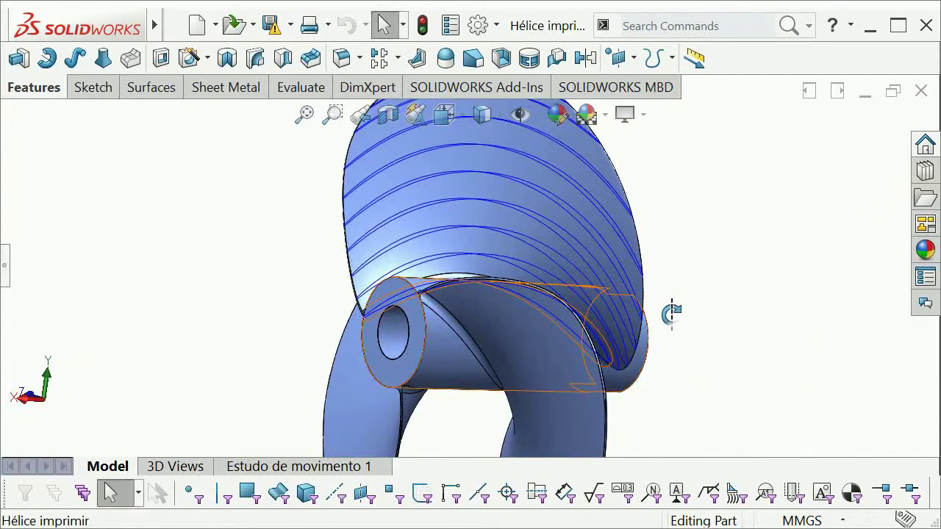
Step: Switch to the Avião.SLDPRT airplane part from the Open Documents list
{"action": "key", "text": "ctrl+Tab"}
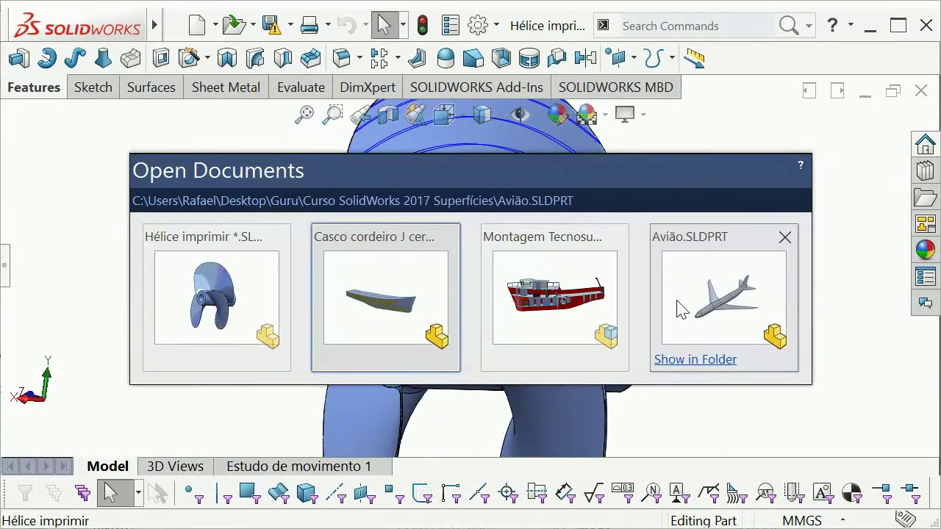
{"action": "left_click", "coordinate": [735, 294]}
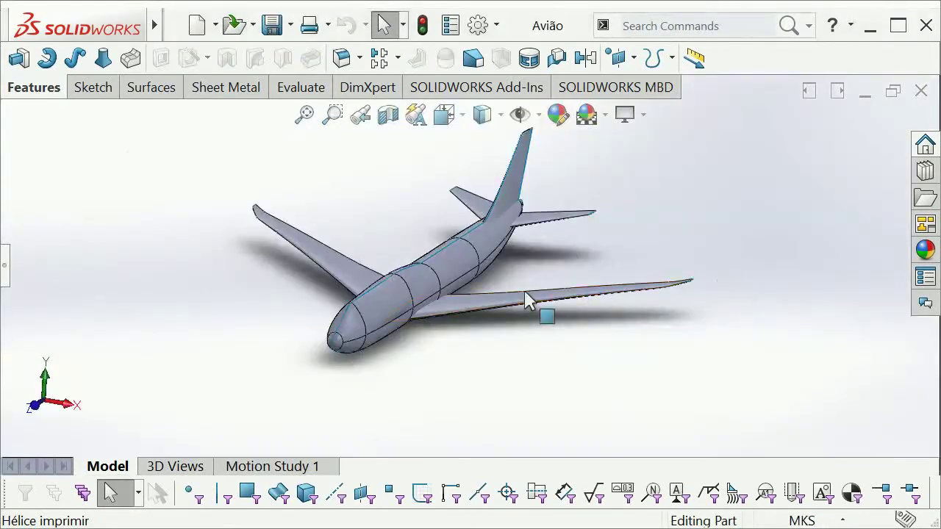
{"action": "mouse_move", "coordinate": [526, 300]}
{"action": "middle_mouse_down"}
{"action": "mouse_move", "coordinate": [451, 260]}
{"action": "mouse_move", "coordinate": [399, 282]}
{"action": "mouse_move", "coordinate": [529, 290]}
{"action": "mouse_move", "coordinate": [498, 263]}
{"action": "mouse_move", "coordinate": [385, 284]}
{"action": "middle_mouse_up"}
{"action": "scroll", "coordinate": [382, 286], "scroll_direction": "down", "scroll_amount": 3}
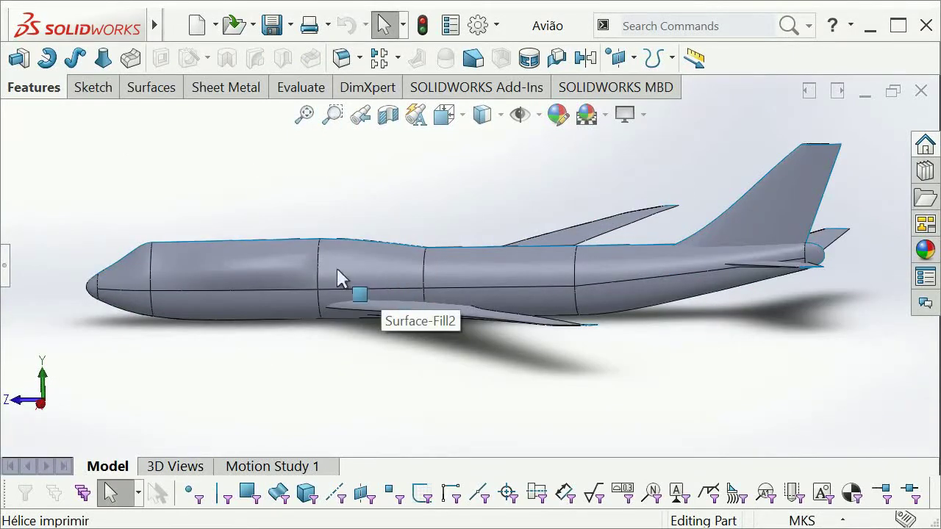
Step: Orbit and zoom the airplane to inspect its fuselage, wings and tail from above and the side
{"action": "mouse_move", "coordinate": [336, 278]}
{"action": "middle_mouse_down"}
{"action": "mouse_move", "coordinate": [343, 267]}
{"action": "mouse_move", "coordinate": [399, 311]}
{"action": "mouse_move", "coordinate": [316, 260]}
{"action": "mouse_move", "coordinate": [441, 315]}
{"action": "mouse_move", "coordinate": [382, 264]}
{"action": "mouse_move", "coordinate": [336, 263]}
{"action": "mouse_move", "coordinate": [346, 272]}
{"action": "middle_mouse_up"}
{"action": "scroll", "coordinate": [374, 282], "scroll_direction": "down", "scroll_amount": 3}
{"action": "scroll", "coordinate": [335, 272], "scroll_direction": "up", "scroll_amount": 3}
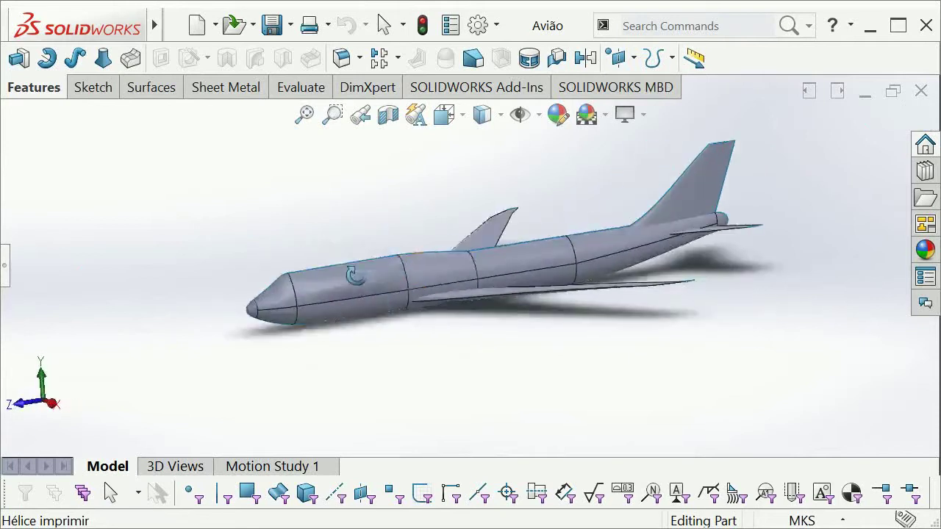
{"action": "middle_click_drag", "start_coordinate": [433, 307], "coordinate": [563, 325]}
{"action": "scroll", "coordinate": [500, 241], "scroll_direction": "down", "scroll_amount": 3}
{"action": "scroll", "coordinate": [500, 242], "scroll_direction": "down", "scroll_amount": 3}
{"action": "mouse_move", "coordinate": [502, 246]}
{"action": "middle_mouse_down"}
{"action": "mouse_move", "coordinate": [578, 392]}
{"action": "mouse_move", "coordinate": [508, 321]}
{"action": "middle_mouse_up"}
{"action": "scroll", "coordinate": [491, 294], "scroll_direction": "down", "scroll_amount": 3}
{"action": "scroll", "coordinate": [491, 293], "scroll_direction": "up", "scroll_amount": 5}
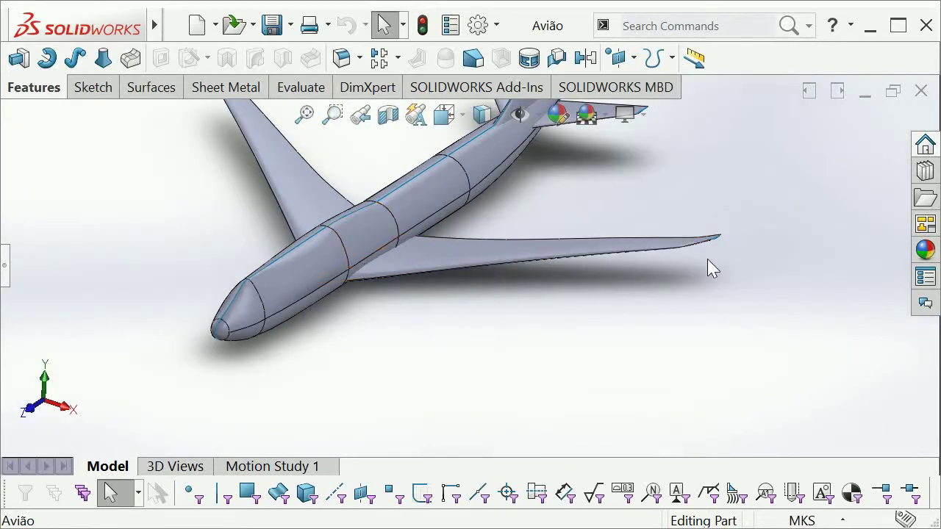
{"action": "mouse_move", "coordinate": [489, 267]}
{"action": "middle_mouse_down"}
{"action": "mouse_move", "coordinate": [388, 235]}
{"action": "mouse_move", "coordinate": [434, 275]}
{"action": "mouse_move", "coordinate": [389, 274]}
{"action": "mouse_move", "coordinate": [470, 248]}
{"action": "mouse_move", "coordinate": [437, 157]}
{"action": "mouse_move", "coordinate": [427, 216]}
{"action": "mouse_move", "coordinate": [395, 255]}
{"action": "mouse_move", "coordinate": [416, 247]}
{"action": "mouse_move", "coordinate": [557, 267]}
{"action": "mouse_move", "coordinate": [507, 324]}
{"action": "middle_mouse_up"}
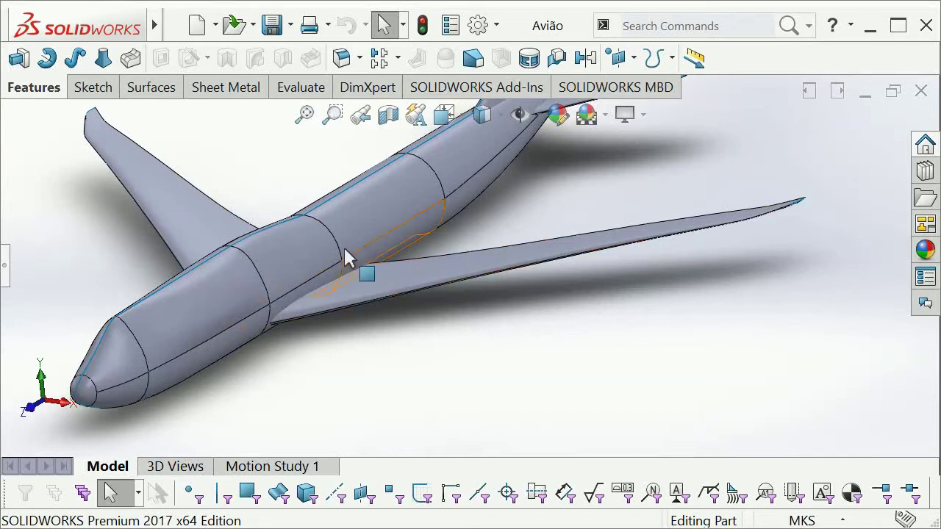
Step: Create Part1 and draw Sketch1 on Plano frontal: a circle centred on the origin
{"action": "left_click", "coordinate": [197, 28]}
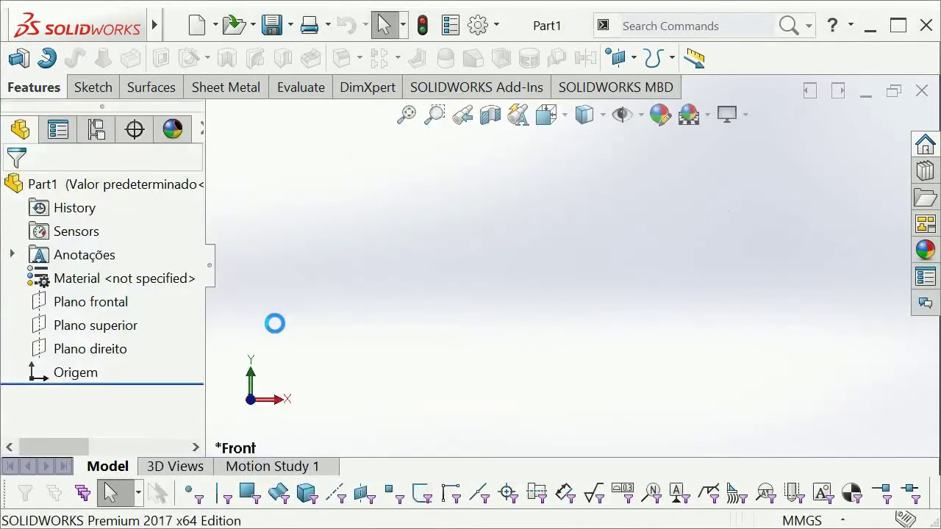
{"action": "left_click", "coordinate": [94, 304]}
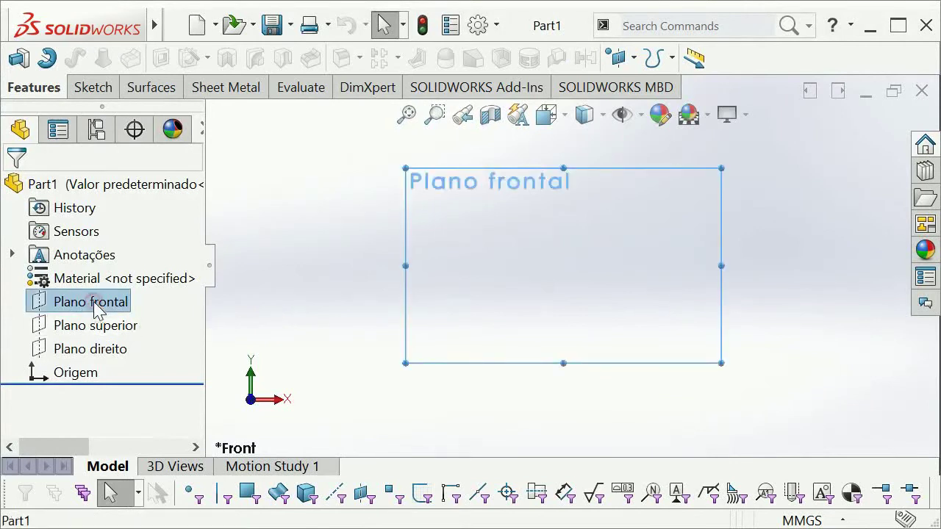
{"action": "left_click", "coordinate": [87, 92]}
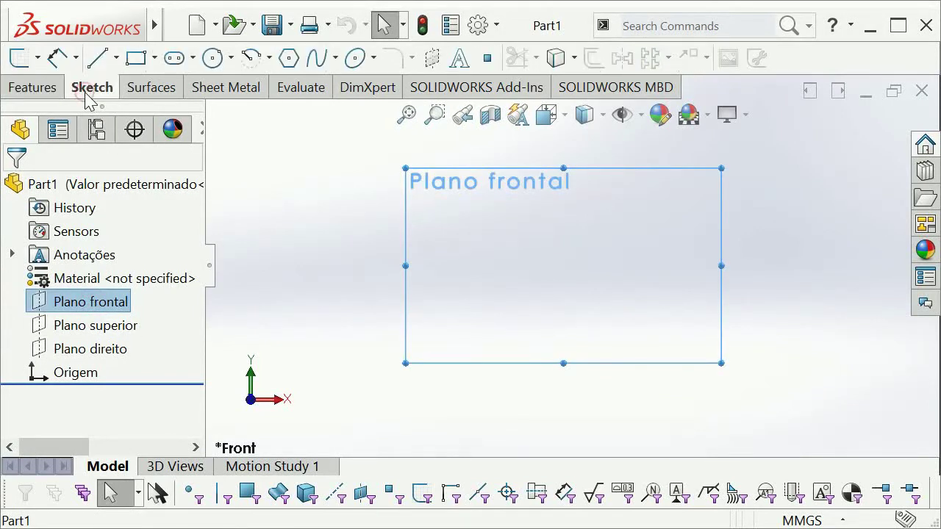
{"action": "left_click", "coordinate": [213, 59]}
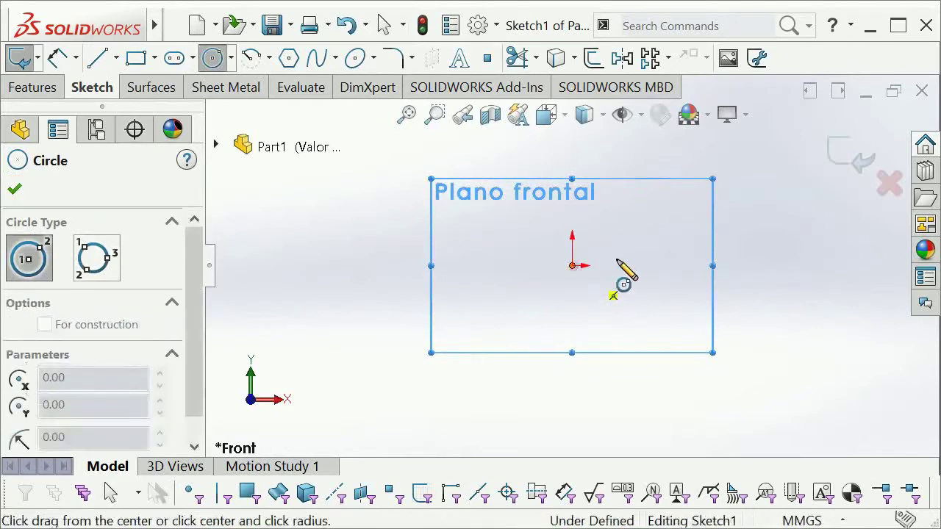
{"action": "left_click", "coordinate": [572, 266]}
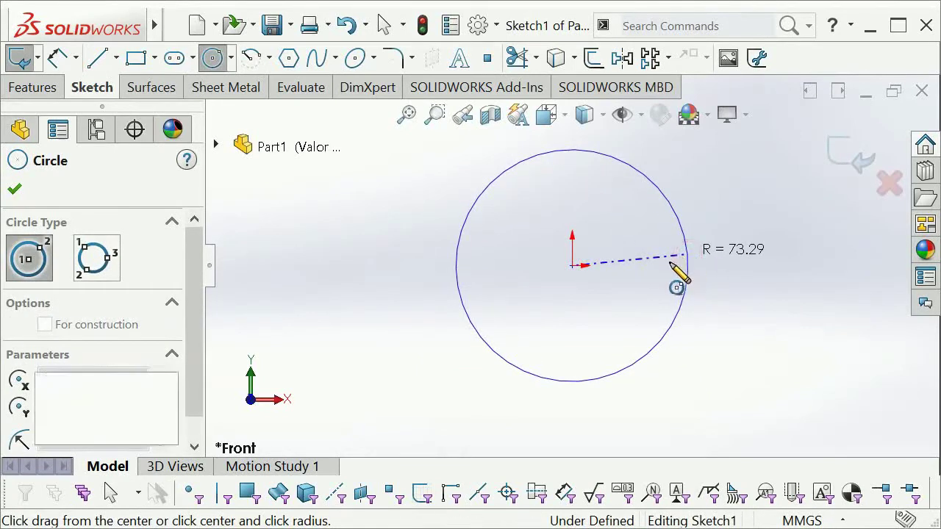
{"action": "left_click", "coordinate": [687, 256]}
{"action": "key", "text": "Escape"}
{"action": "mouse_move", "coordinate": [619, 269]}
{"action": "middle_mouse_down"}
{"action": "mouse_move", "coordinate": [566, 280]}
{"action": "mouse_move", "coordinate": [642, 279]}
{"action": "mouse_move", "coordinate": [632, 298]}
{"action": "middle_mouse_up"}
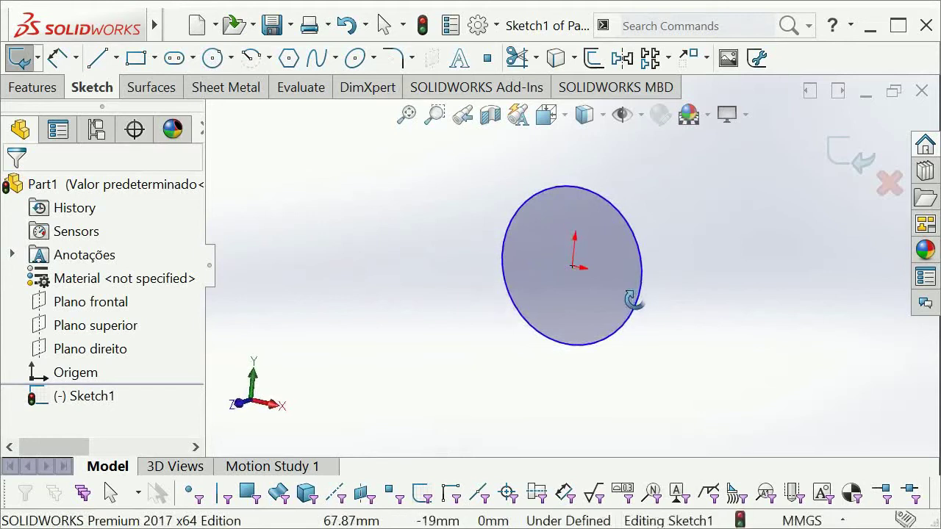
Step: Extrude the circle sketch 150 mm as Boss-Extrude1 to form a solid cylinder
{"action": "left_click", "coordinate": [46, 93]}
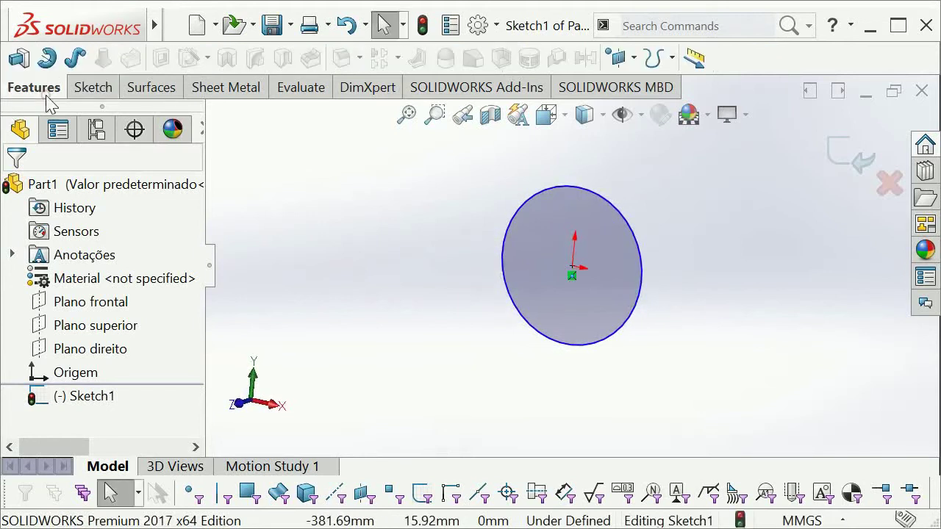
{"action": "left_click", "coordinate": [19, 65]}
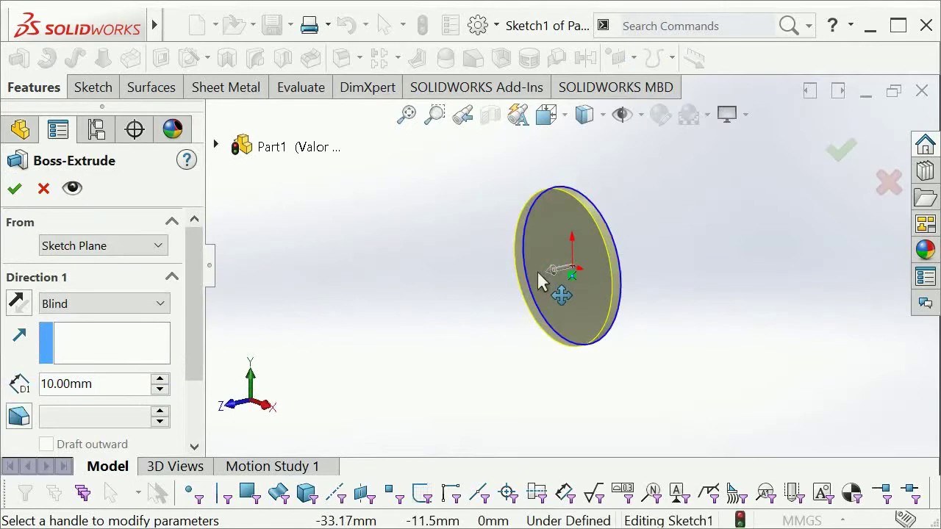
{"action": "left_click", "coordinate": [544, 273]}
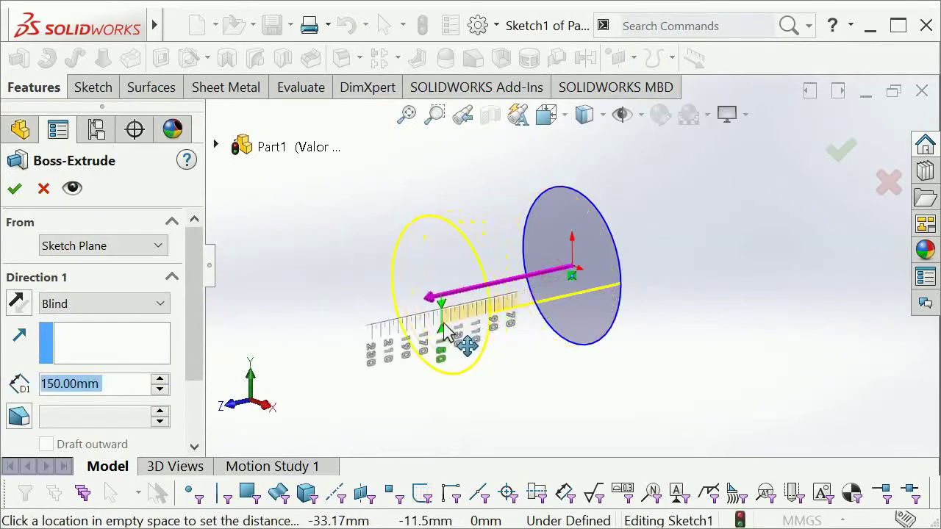
{"action": "left_click", "coordinate": [444, 331]}
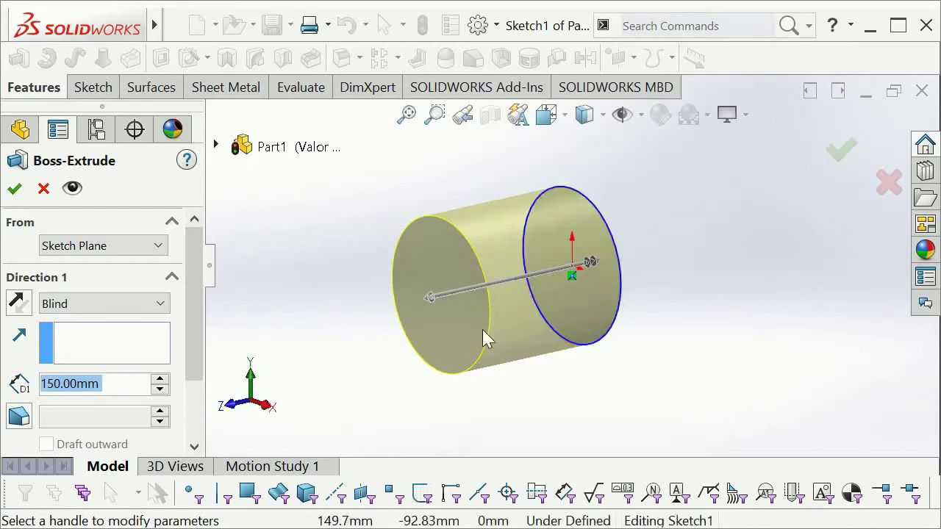
{"action": "left_click", "coordinate": [842, 151]}
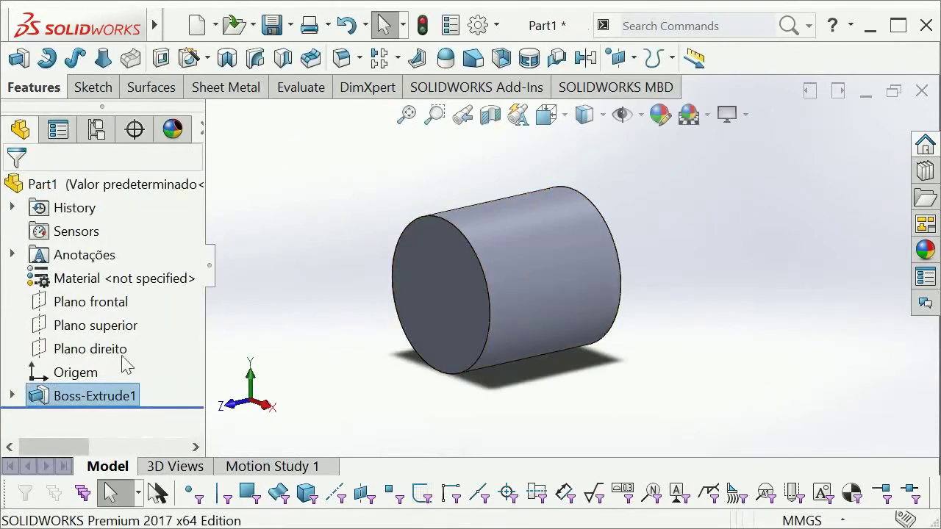
Step: Apply a section view on Plano superior so only the cylinder's lower half shows
{"action": "left_click", "coordinate": [492, 117]}
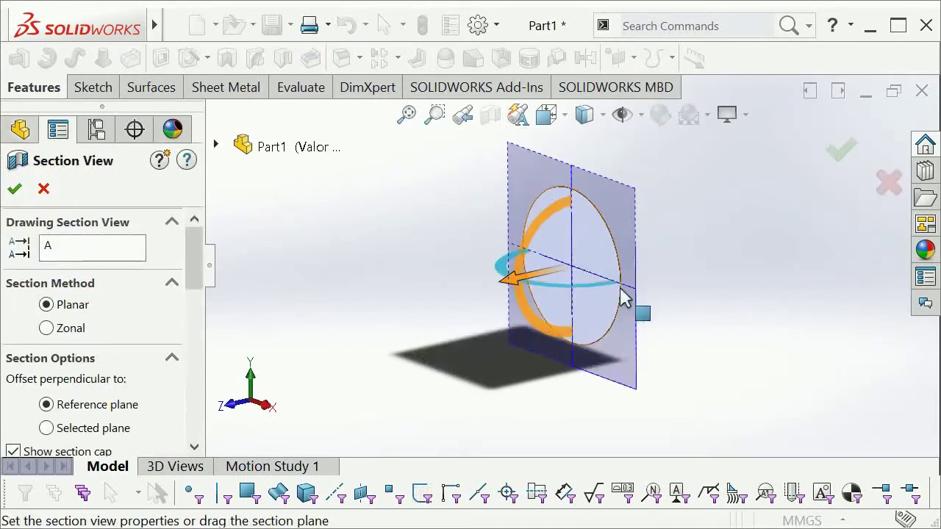
{"action": "left_click_drag", "start_coordinate": [196, 246], "coordinate": [145, 312]}
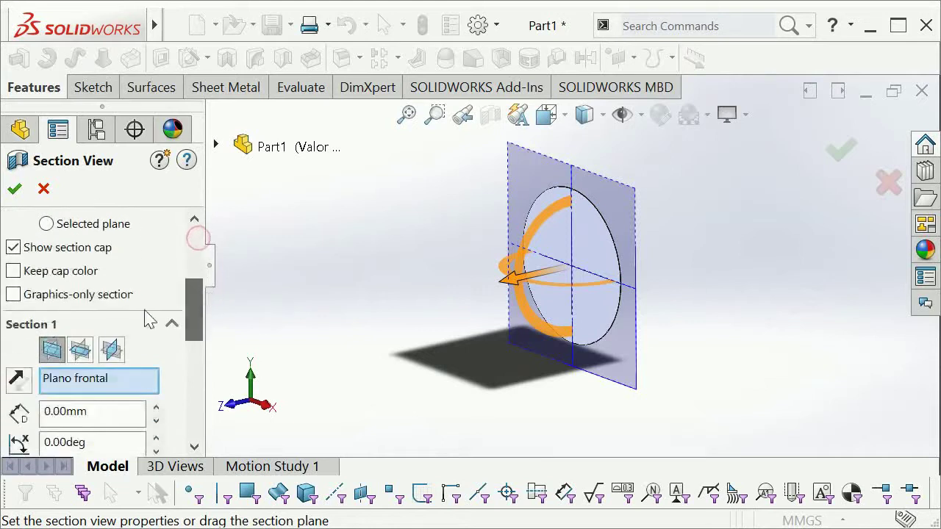
{"action": "left_click", "coordinate": [80, 350]}
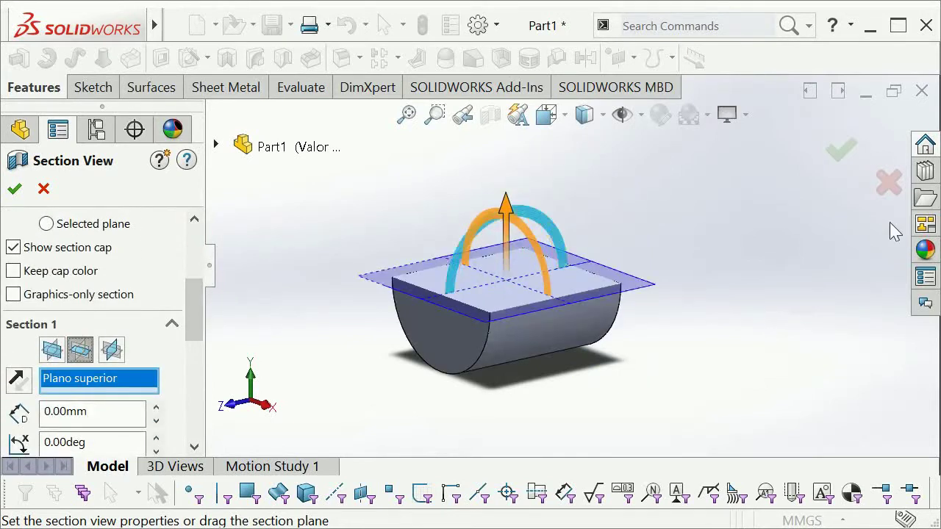
{"action": "left_click", "coordinate": [833, 156]}
{"action": "mouse_move", "coordinate": [623, 297]}
{"action": "middle_mouse_down"}
{"action": "mouse_move", "coordinate": [605, 384]}
{"action": "mouse_move", "coordinate": [588, 210]}
{"action": "mouse_move", "coordinate": [475, 275]}
{"action": "mouse_move", "coordinate": [545, 236]}
{"action": "mouse_move", "coordinate": [510, 314]}
{"action": "mouse_move", "coordinate": [411, 237]}
{"action": "mouse_move", "coordinate": [470, 203]}
{"action": "middle_mouse_up"}
{"action": "key", "text": "Escape"}
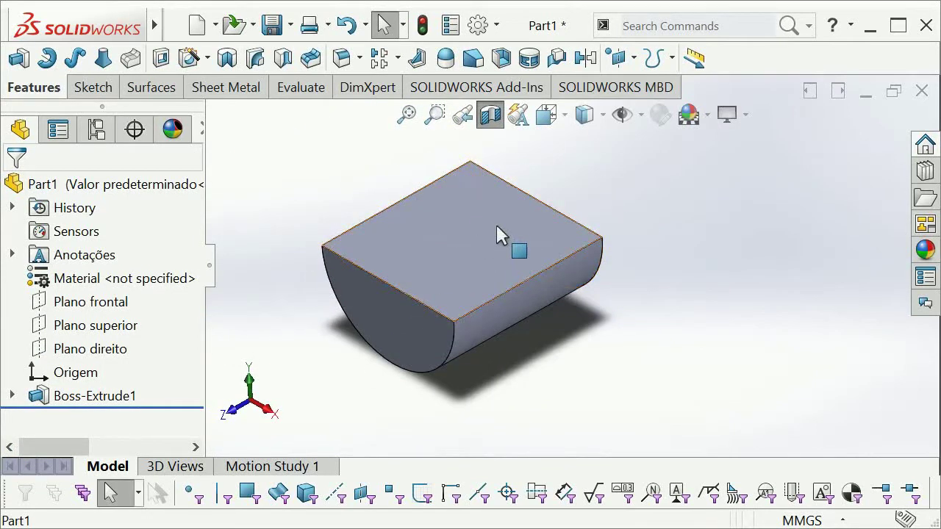
Step: Delete Boss-Extrude1 so only the Sketch1 circle remains
{"action": "left_click", "coordinate": [79, 399]}
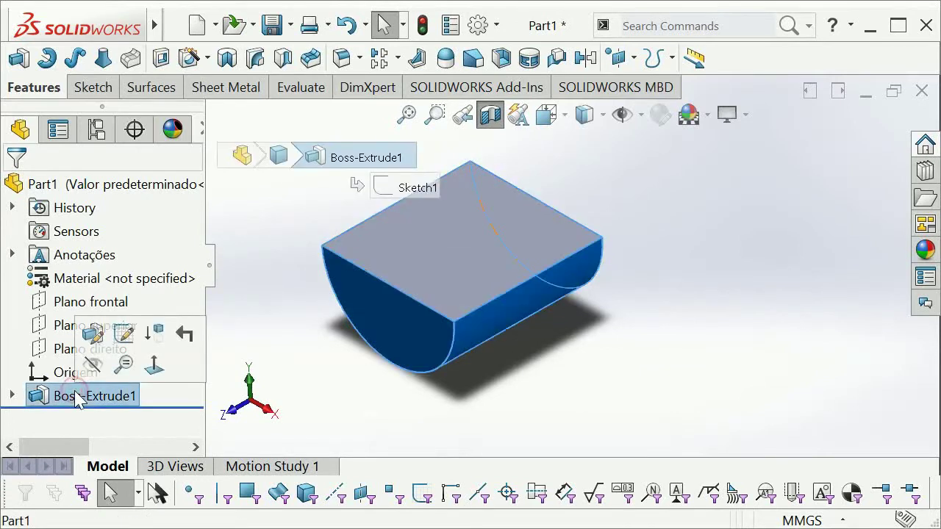
{"action": "key", "text": "Delete"}
{"action": "key", "text": "Return"}
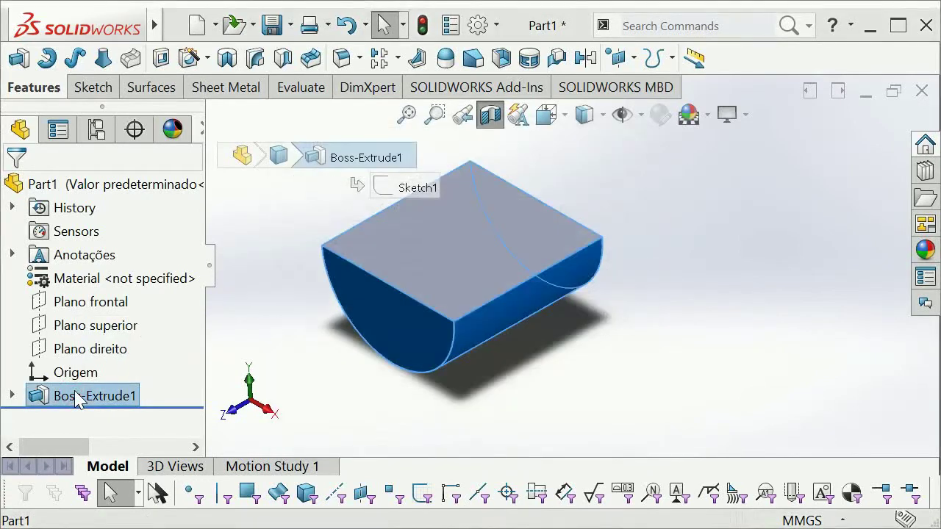
{"action": "middle_click_drag", "start_coordinate": [588, 220], "coordinate": [576, 188]}
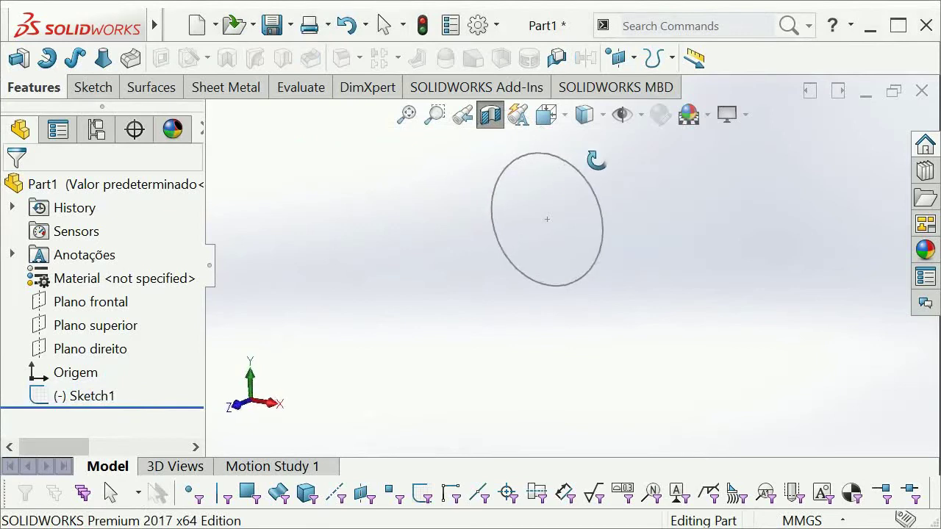
Step: Enable the Surfaces command set in the CommandManager
{"action": "scroll", "coordinate": [566, 186], "scroll_direction": "down", "scroll_amount": 3}
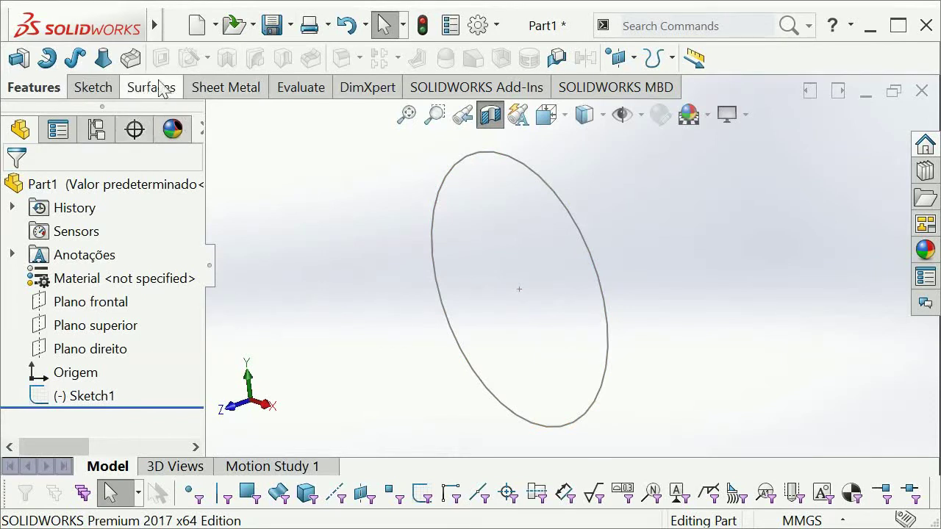
{"action": "right_click", "coordinate": [101, 86]}
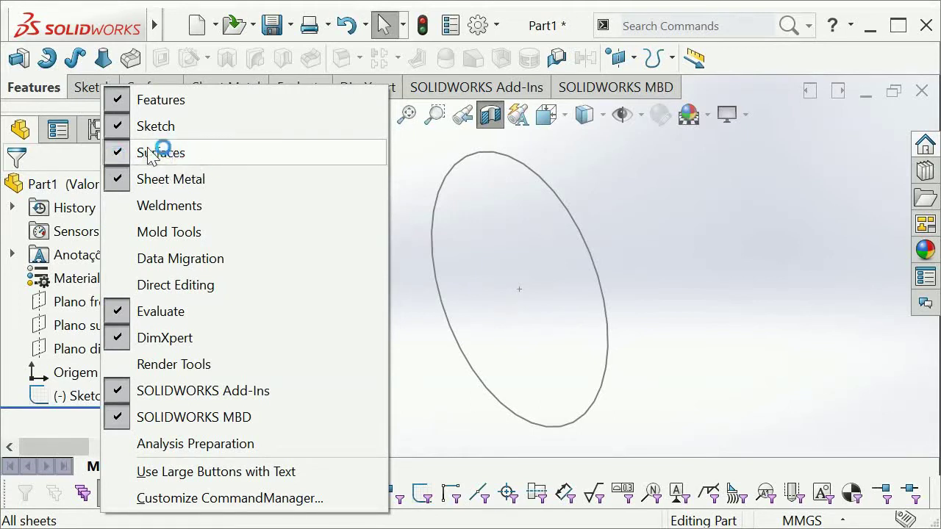
{"action": "left_click", "coordinate": [647, 232]}
Step: Extrude the Sketch1 circle 150 mm Blind into the cylindrical Surface-Extrude1
{"action": "left_click", "coordinate": [161, 87]}
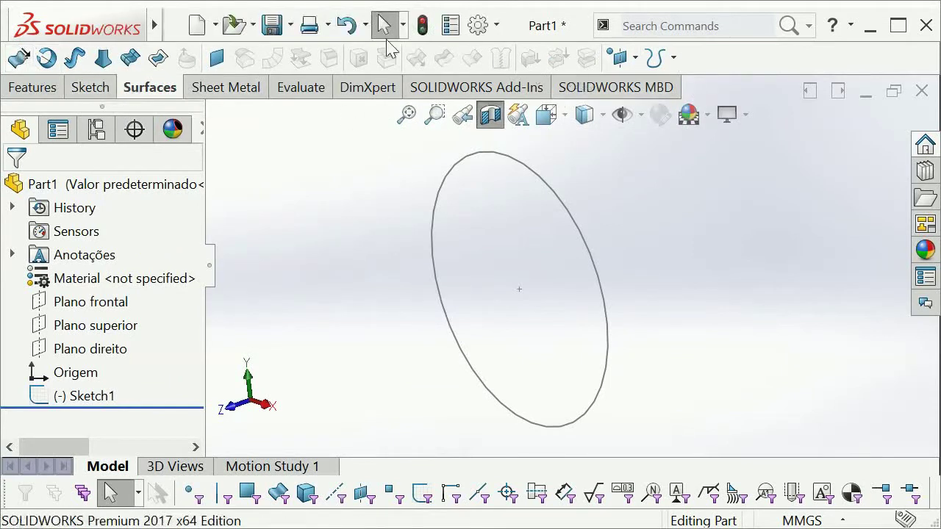
{"action": "left_click", "coordinate": [20, 59]}
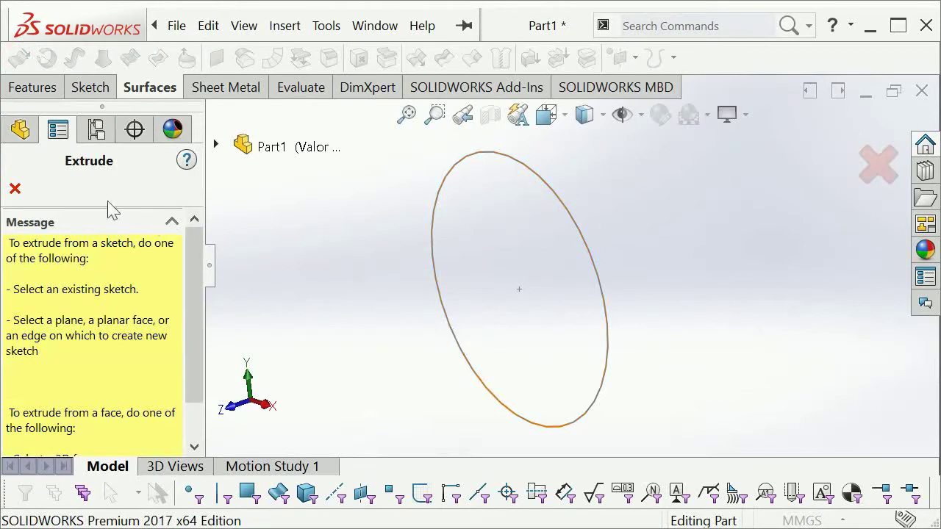
{"action": "key", "text": "Escape"}
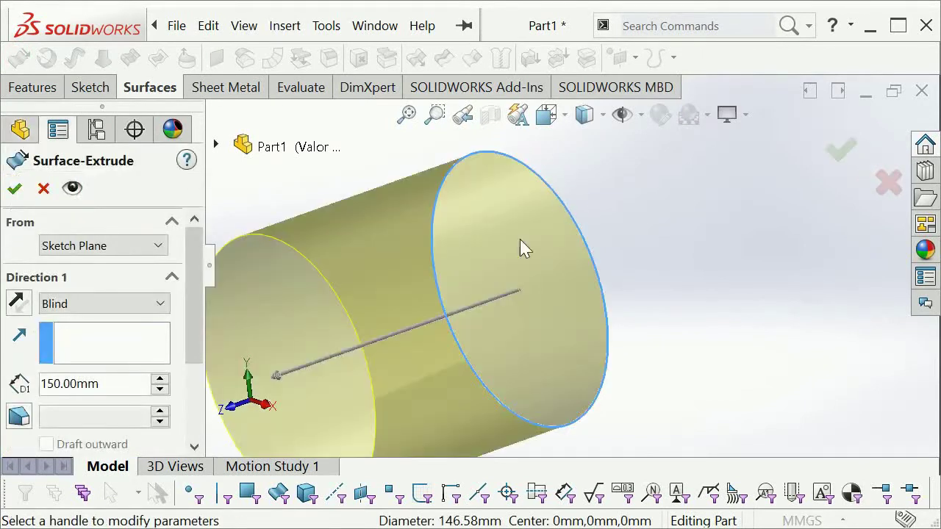
{"action": "scroll", "coordinate": [519, 239], "scroll_direction": "up", "scroll_amount": 5}
{"action": "mouse_move", "coordinate": [520, 240]}
{"action": "middle_mouse_down"}
{"action": "mouse_move", "coordinate": [502, 228]}
{"action": "mouse_move", "coordinate": [515, 246]}
{"action": "middle_mouse_up"}
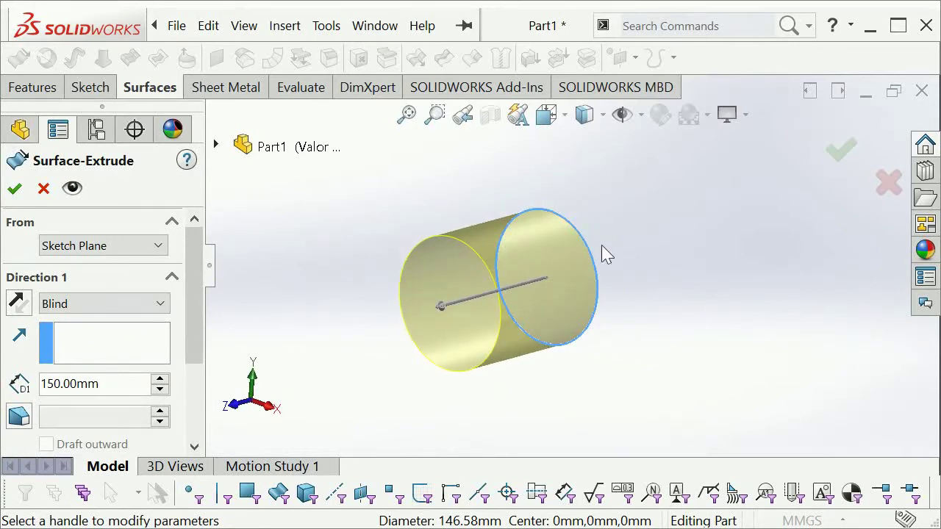
{"action": "left_click", "coordinate": [843, 151]}
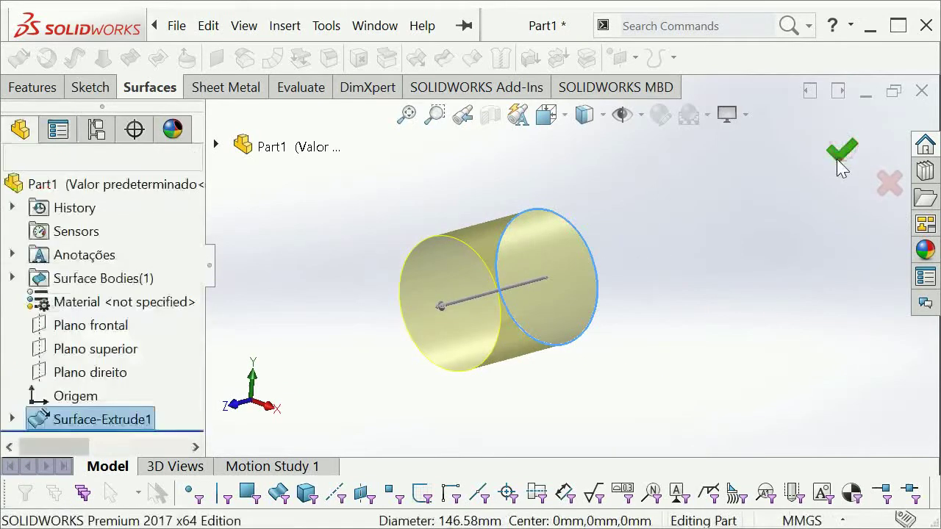
{"action": "mouse_move", "coordinate": [640, 231]}
{"action": "middle_mouse_down"}
{"action": "mouse_move", "coordinate": [495, 280]}
{"action": "mouse_move", "coordinate": [482, 184]}
{"action": "middle_mouse_up"}
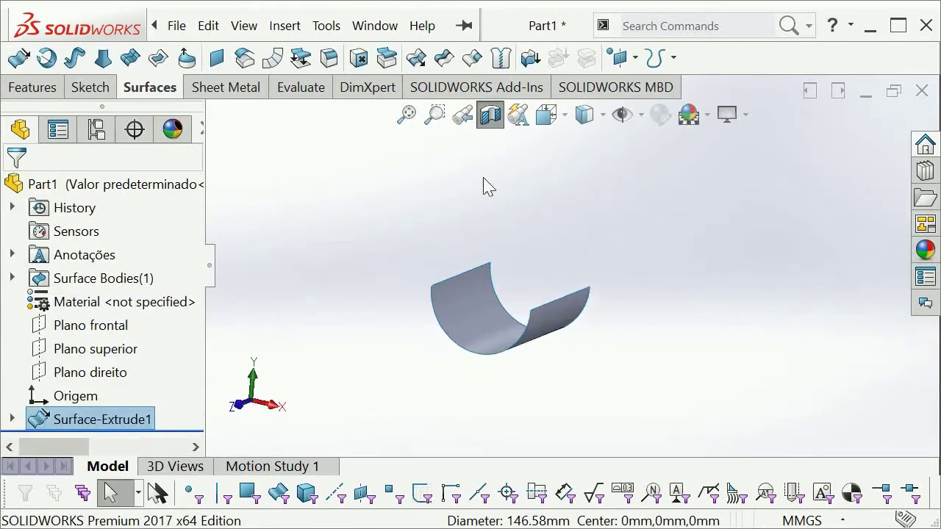
Step: Turn off Section View and orbit to inspect the full open-ended cylinder surface
{"action": "left_click", "coordinate": [490, 114]}
{"action": "mouse_move", "coordinate": [599, 332]}
{"action": "middle_mouse_down"}
{"action": "mouse_move", "coordinate": [522, 363]}
{"action": "mouse_move", "coordinate": [647, 329]}
{"action": "middle_mouse_up"}
{"action": "scroll", "coordinate": [504, 267], "scroll_direction": "down", "scroll_amount": 5}
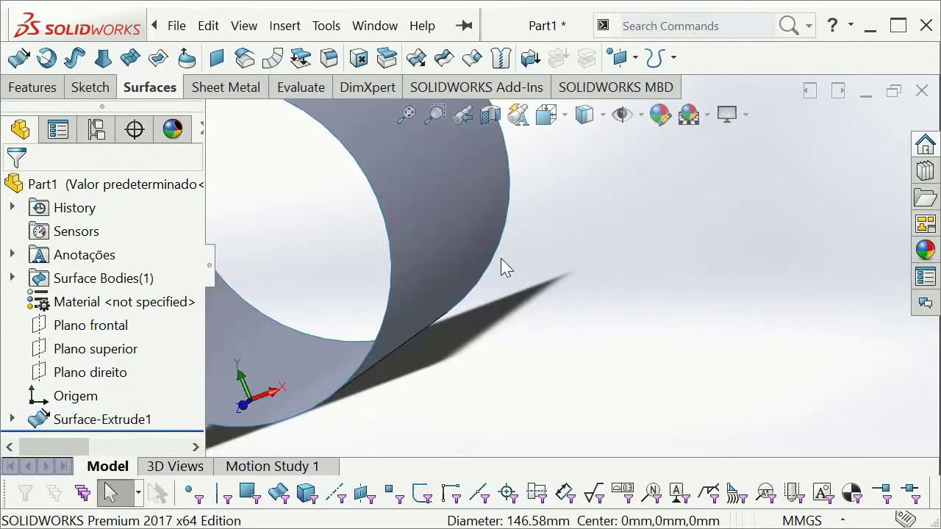
{"action": "middle_click_drag", "start_coordinate": [504, 267], "coordinate": [382, 189]}
{"action": "scroll", "coordinate": [353, 287], "scroll_direction": "up", "scroll_amount": 5}
{"action": "scroll", "coordinate": [354, 286], "scroll_direction": "down", "scroll_amount": 3}
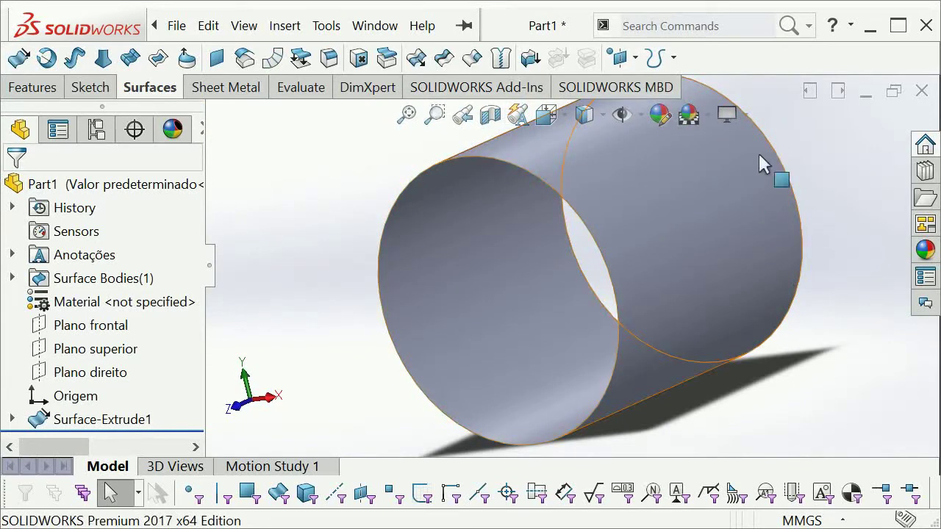
{"action": "mouse_move", "coordinate": [529, 193]}
{"action": "middle_mouse_down"}
{"action": "mouse_move", "coordinate": [572, 178]}
{"action": "mouse_move", "coordinate": [571, 153]}
{"action": "mouse_move", "coordinate": [519, 184]}
{"action": "mouse_move", "coordinate": [537, 195]}
{"action": "mouse_move", "coordinate": [666, 201]}
{"action": "middle_mouse_up"}
{"action": "left_click", "coordinate": [683, 242]}
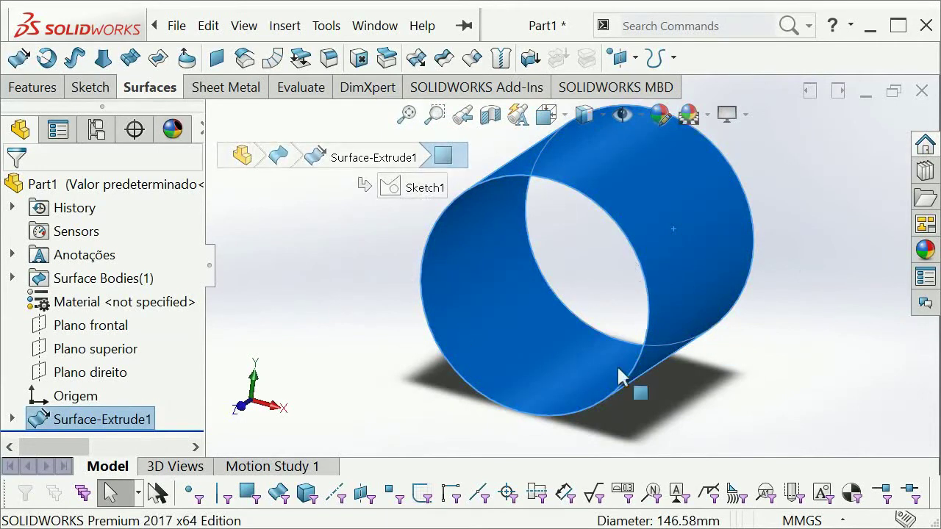
{"action": "key", "text": "Escape"}
{"action": "mouse_move", "coordinate": [671, 245]}
{"action": "middle_mouse_down"}
{"action": "mouse_move", "coordinate": [478, 88]}
{"action": "mouse_move", "coordinate": [636, 196]}
{"action": "mouse_move", "coordinate": [615, 227]}
{"action": "middle_mouse_up"}
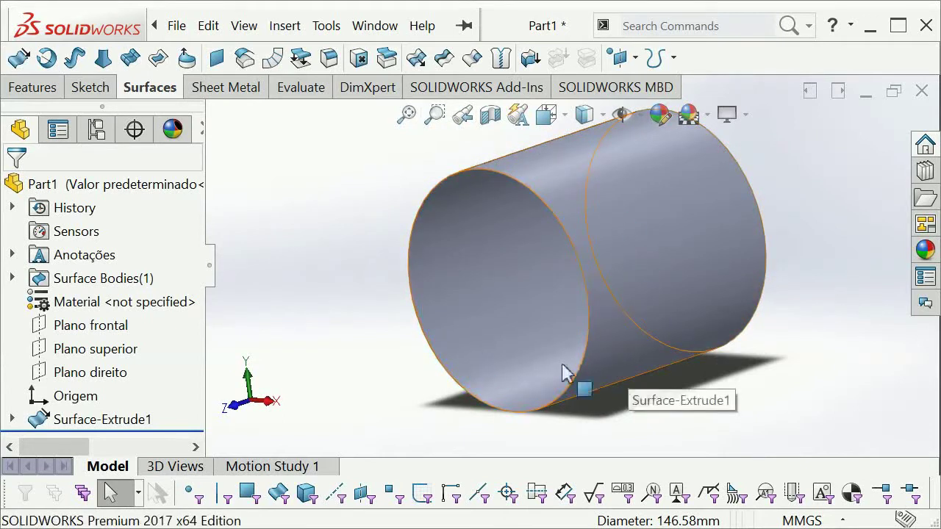
{"action": "mouse_move", "coordinate": [606, 287]}
{"action": "middle_mouse_down"}
{"action": "mouse_move", "coordinate": [620, 237]}
{"action": "mouse_move", "coordinate": [684, 260]}
{"action": "mouse_move", "coordinate": [623, 241]}
{"action": "mouse_move", "coordinate": [584, 260]}
{"action": "mouse_move", "coordinate": [643, 208]}
{"action": "mouse_move", "coordinate": [699, 261]}
{"action": "mouse_move", "coordinate": [599, 224]}
{"action": "mouse_move", "coordinate": [677, 272]}
{"action": "mouse_move", "coordinate": [607, 245]}
{"action": "mouse_move", "coordinate": [604, 271]}
{"action": "mouse_move", "coordinate": [506, 196]}
{"action": "middle_mouse_up"}
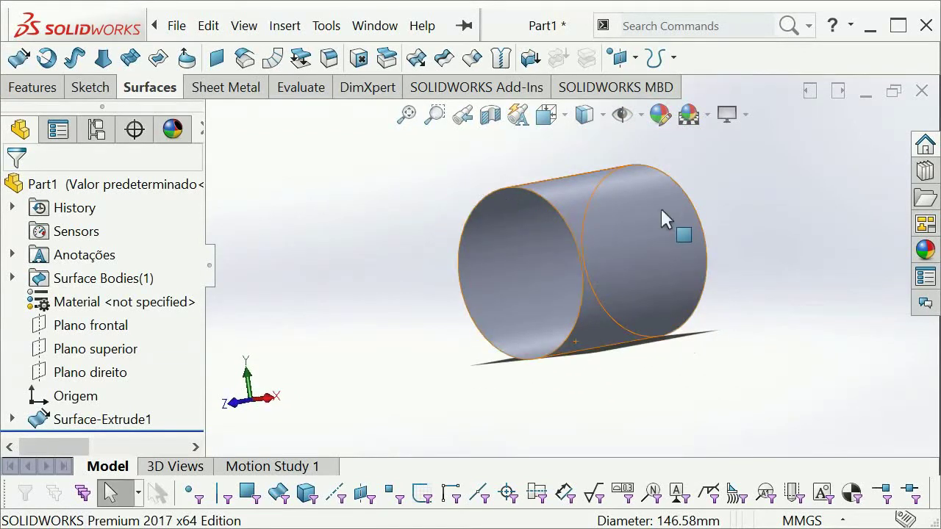
{"action": "left_click", "coordinate": [384, 195]}
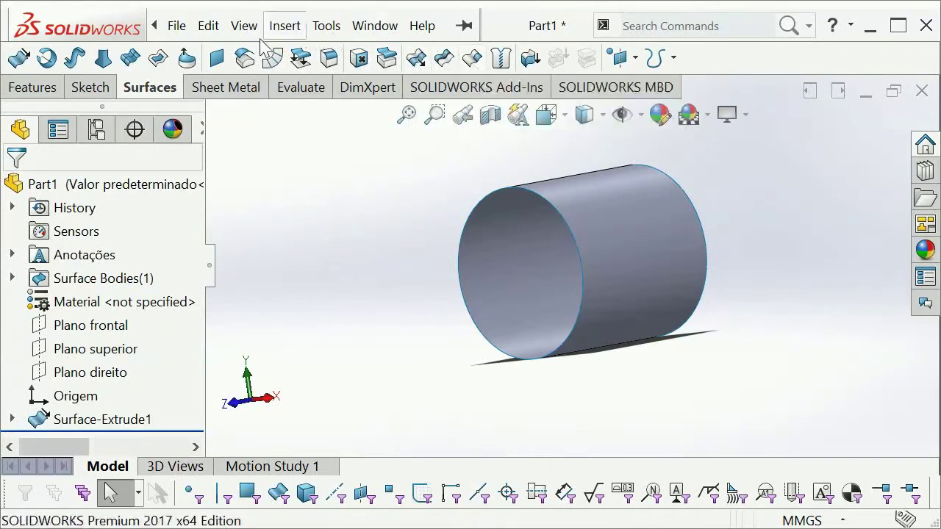
Step: Cap the near cylinder end with a Filled Surface on its circular edge
{"action": "left_click", "coordinate": [216, 59]}
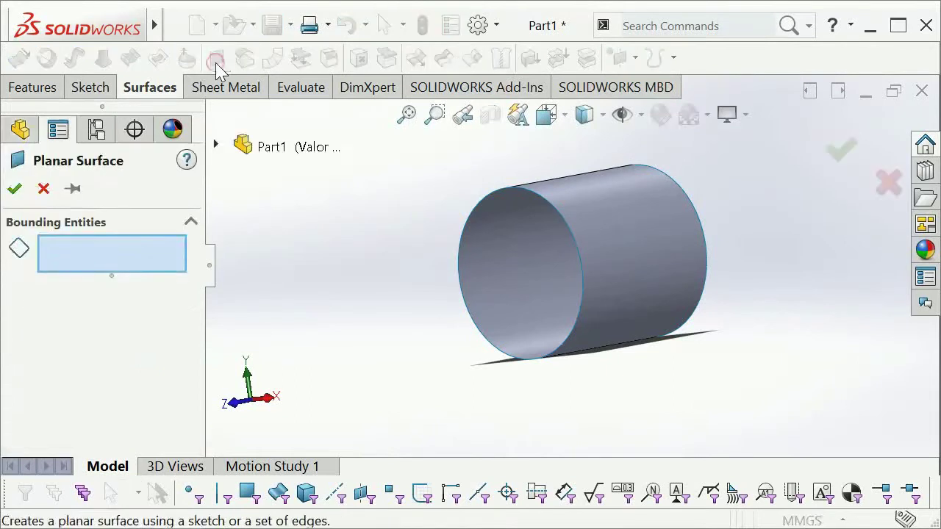
{"action": "key", "text": "Escape"}
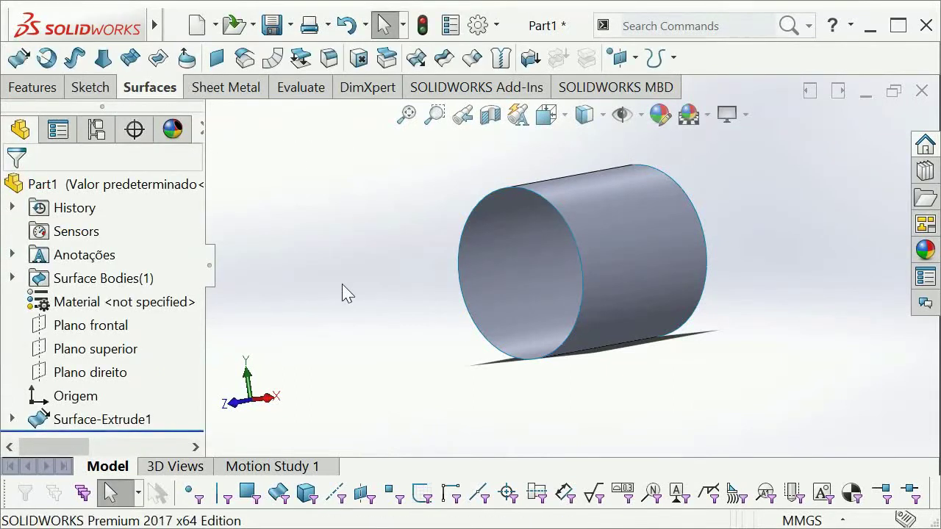
{"action": "left_click", "coordinate": [161, 62]}
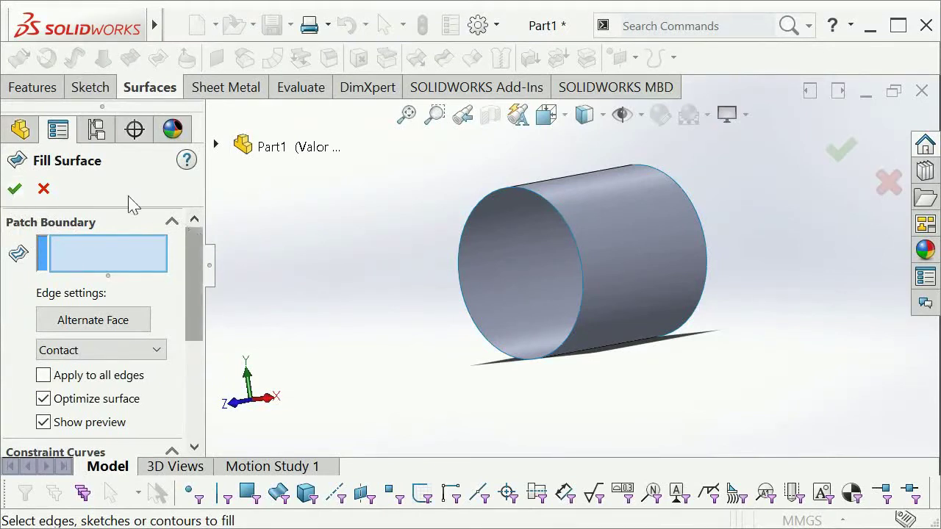
{"action": "left_click", "coordinate": [499, 200]}
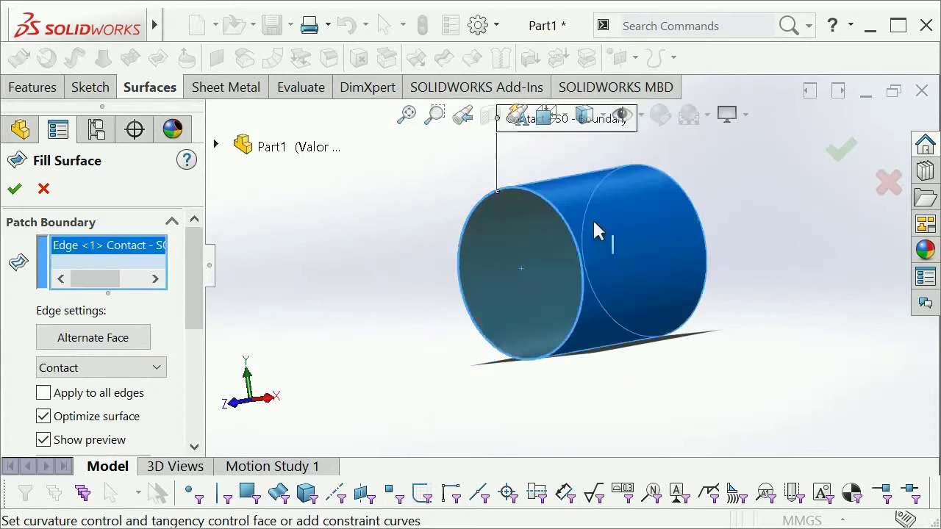
{"action": "left_click", "coordinate": [848, 153]}
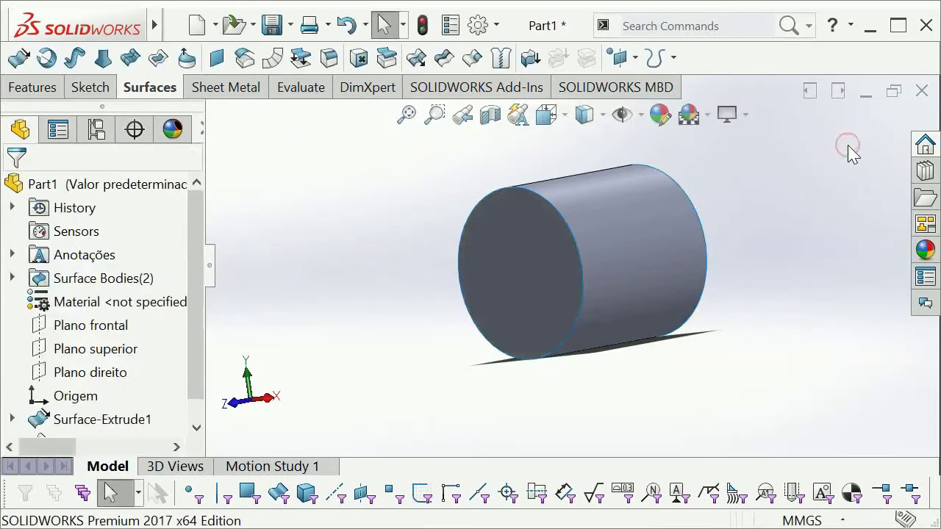
{"action": "mouse_move", "coordinate": [664, 248]}
{"action": "middle_mouse_down"}
{"action": "mouse_move", "coordinate": [506, 234]}
{"action": "mouse_move", "coordinate": [557, 257]}
{"action": "mouse_move", "coordinate": [525, 263]}
{"action": "mouse_move", "coordinate": [559, 287]}
{"action": "middle_mouse_up"}
{"action": "key", "text": "Escape"}
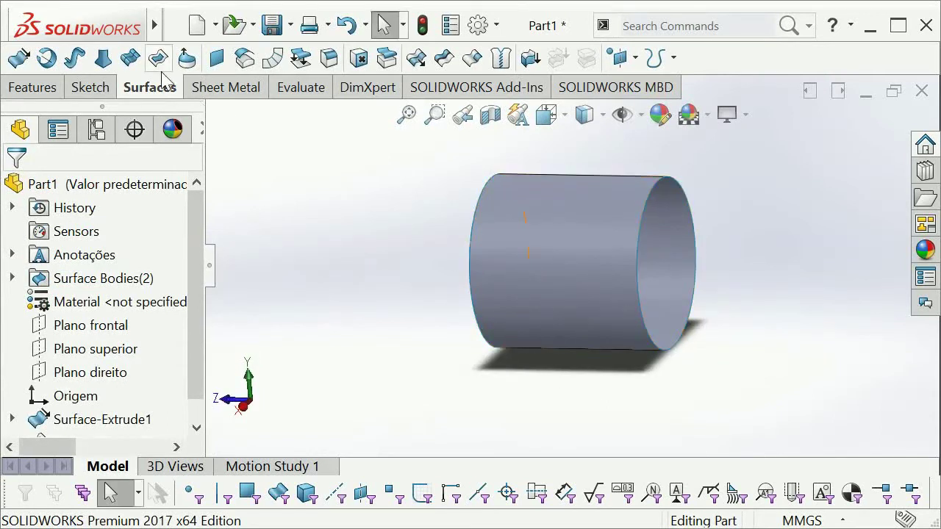
Step: Cap the opposite cylinder end with a second Filled Surface
{"action": "left_click", "coordinate": [157, 59]}
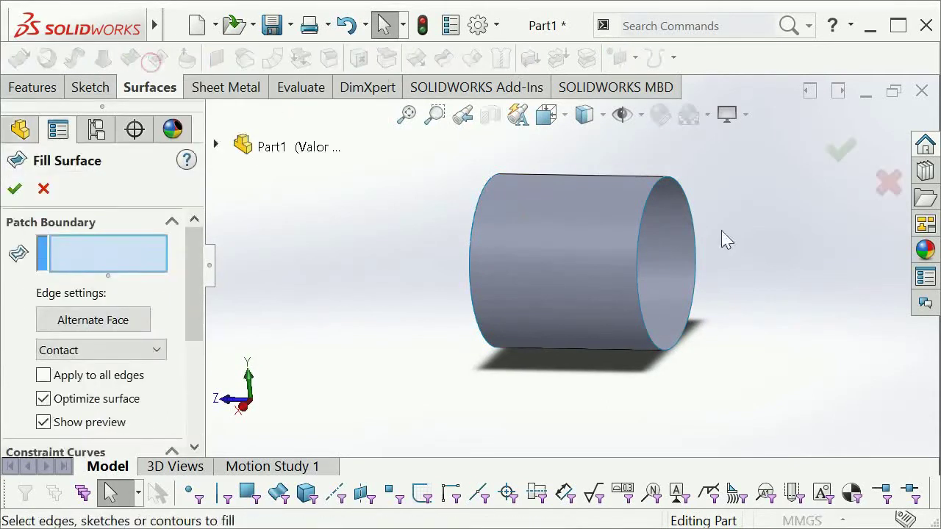
{"action": "left_click", "coordinate": [690, 199]}
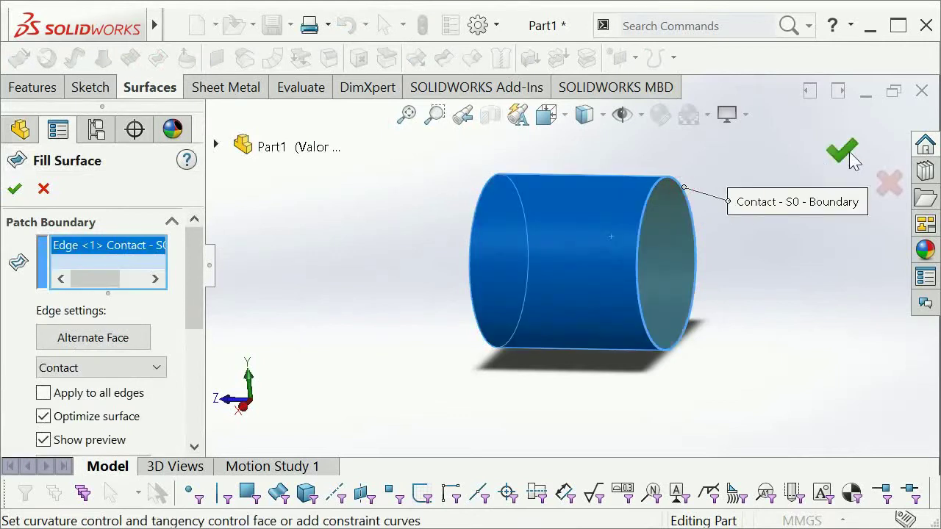
{"action": "left_click", "coordinate": [844, 152]}
{"action": "mouse_move", "coordinate": [609, 221]}
{"action": "middle_mouse_down"}
{"action": "mouse_move", "coordinate": [550, 177]}
{"action": "mouse_move", "coordinate": [460, 172]}
{"action": "mouse_move", "coordinate": [610, 199]}
{"action": "mouse_move", "coordinate": [603, 230]}
{"action": "mouse_move", "coordinate": [504, 157]}
{"action": "middle_mouse_up"}
{"action": "left_click", "coordinate": [490, 114]}
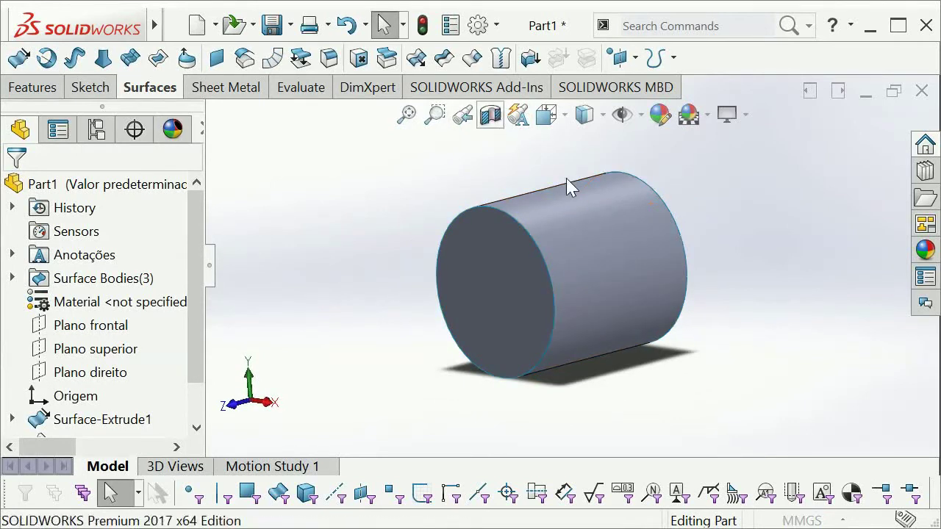
{"action": "middle_click_drag", "start_coordinate": [643, 258], "coordinate": [550, 410]}
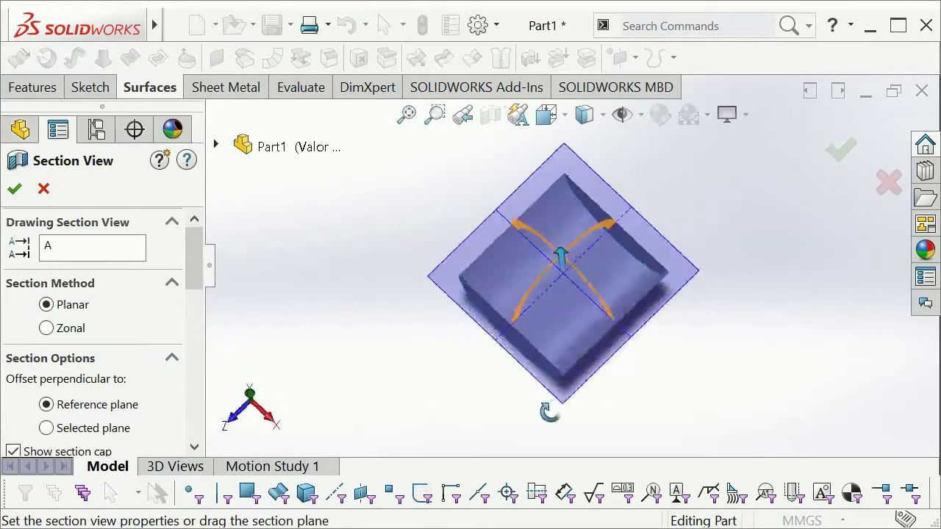
{"action": "left_click", "coordinate": [842, 154]}
{"action": "left_click", "coordinate": [624, 300]}
{"action": "middle_click_drag", "start_coordinate": [624, 301], "coordinate": [618, 255]}
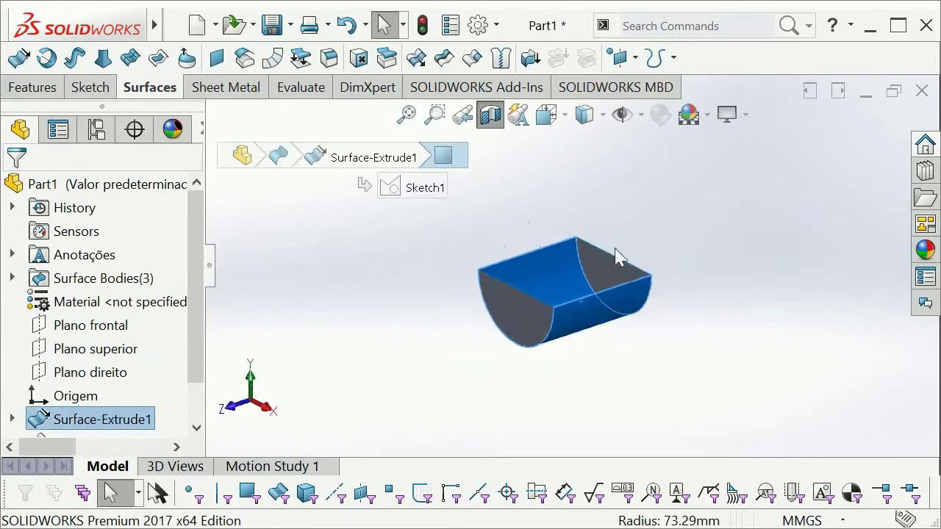
{"action": "scroll", "coordinate": [617, 256], "scroll_direction": "down", "scroll_amount": 5}
{"action": "scroll", "coordinate": [588, 286], "scroll_direction": "down", "scroll_amount": 3}
{"action": "scroll", "coordinate": [479, 238], "scroll_direction": "up", "scroll_amount": 8}
{"action": "left_click", "coordinate": [451, 287]}
{"action": "middle_click_drag", "start_coordinate": [452, 287], "coordinate": [468, 255]}
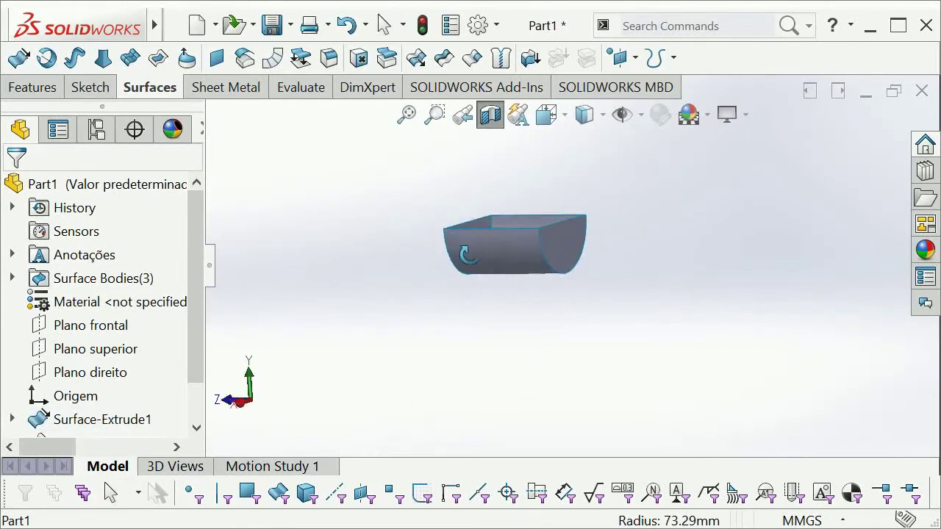
{"action": "scroll", "coordinate": [478, 243], "scroll_direction": "down", "scroll_amount": 3}
{"action": "left_click", "coordinate": [509, 152]}
{"action": "mouse_move", "coordinate": [509, 151]}
{"action": "middle_mouse_down"}
{"action": "mouse_move", "coordinate": [599, 184]}
{"action": "mouse_move", "coordinate": [607, 199]}
{"action": "mouse_move", "coordinate": [567, 152]}
{"action": "mouse_move", "coordinate": [580, 202]}
{"action": "middle_mouse_up"}
{"action": "left_click", "coordinate": [607, 199]}
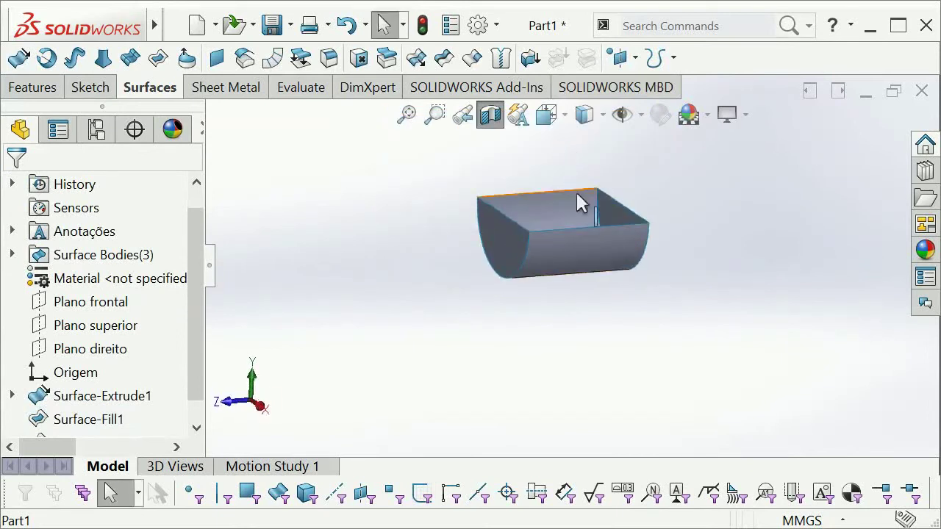
{"action": "scroll", "coordinate": [581, 203], "scroll_direction": "down", "scroll_amount": 3}
{"action": "mouse_move", "coordinate": [551, 252]}
{"action": "middle_mouse_down"}
{"action": "mouse_move", "coordinate": [544, 224]}
{"action": "mouse_move", "coordinate": [563, 248]}
{"action": "mouse_move", "coordinate": [517, 216]}
{"action": "mouse_move", "coordinate": [613, 330]}
{"action": "mouse_move", "coordinate": [566, 252]}
{"action": "middle_mouse_up"}
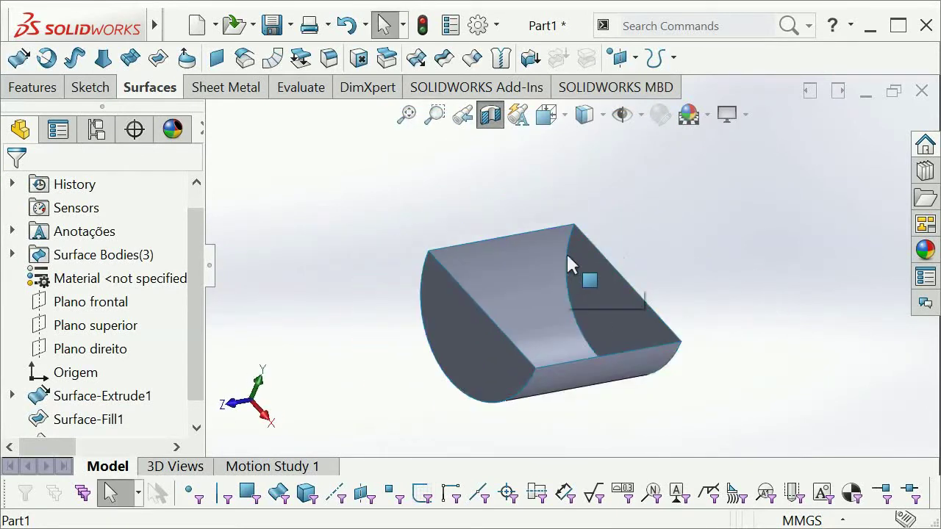
{"action": "left_click", "coordinate": [490, 115]}
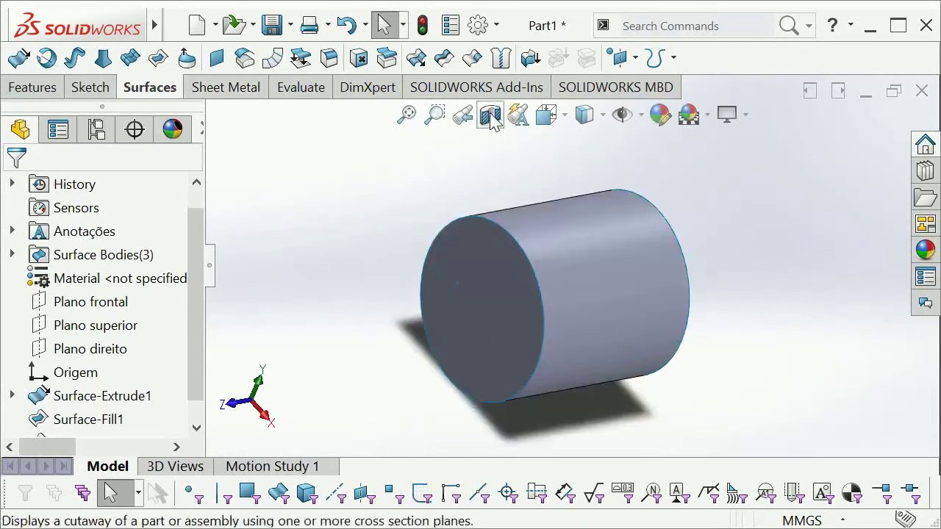
Step: Knit Surface-Extrude1, Surface-Fill1 and Surface-Fill2 with Create solid into one solid body
{"action": "left_click", "coordinate": [500, 58]}
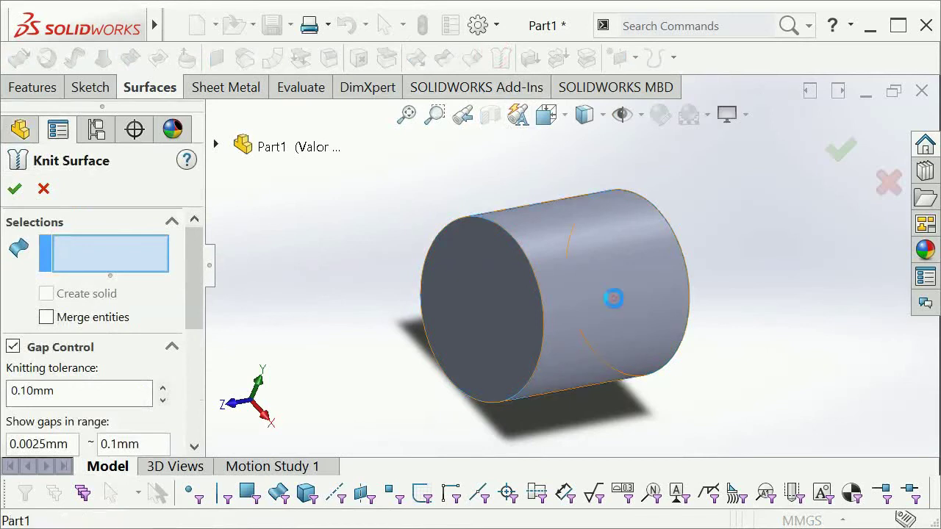
{"action": "left_click", "coordinate": [614, 298]}
{"action": "left_click", "coordinate": [504, 290]}
{"action": "mouse_move", "coordinate": [713, 332]}
{"action": "middle_mouse_down"}
{"action": "mouse_move", "coordinate": [620, 271]}
{"action": "mouse_move", "coordinate": [638, 262]}
{"action": "mouse_move", "coordinate": [518, 266]}
{"action": "mouse_move", "coordinate": [596, 241]}
{"action": "middle_mouse_up"}
{"action": "left_click", "coordinate": [638, 261]}
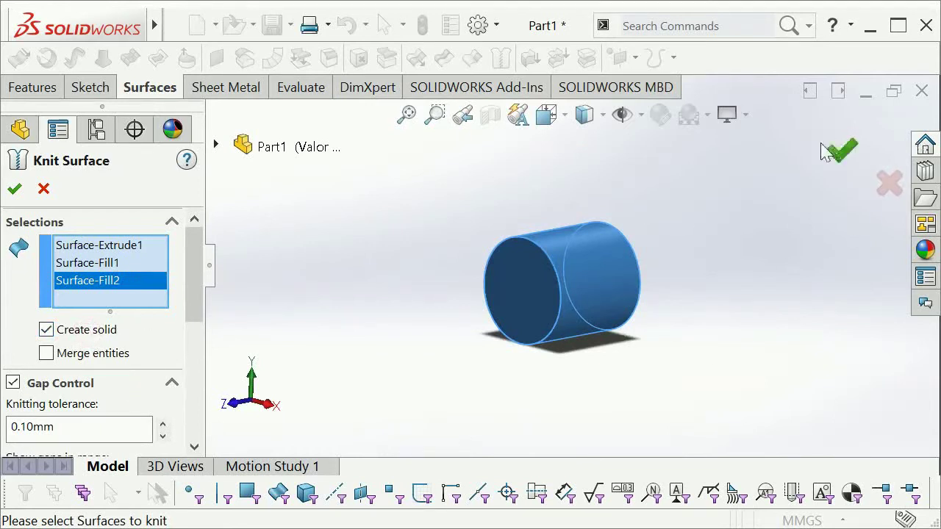
{"action": "left_click", "coordinate": [842, 151]}
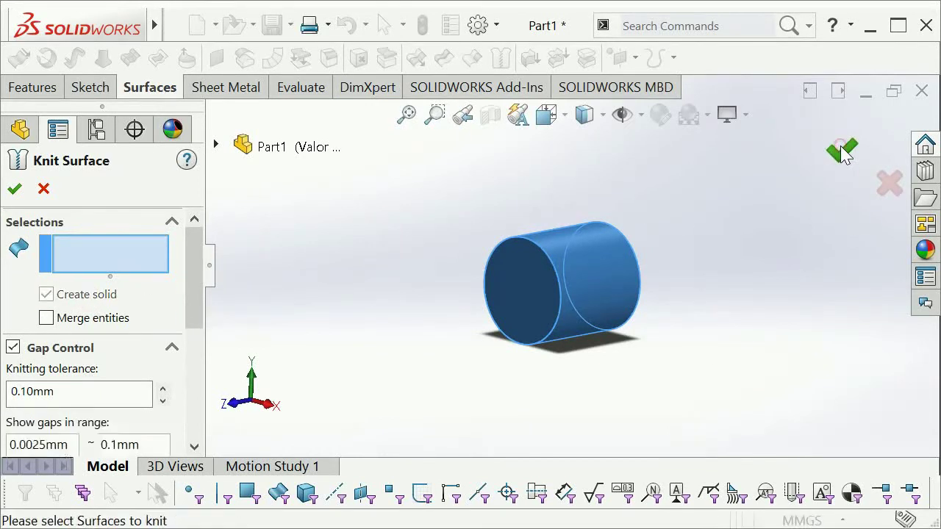
{"action": "scroll", "coordinate": [547, 242], "scroll_direction": "down", "scroll_amount": 3}
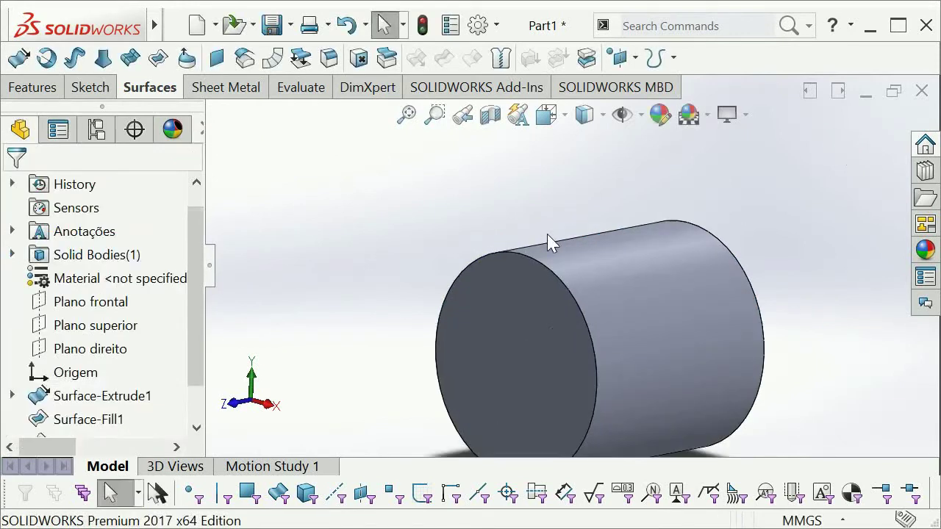
{"action": "left_click", "coordinate": [491, 115]}
{"action": "left_click", "coordinate": [842, 151]}
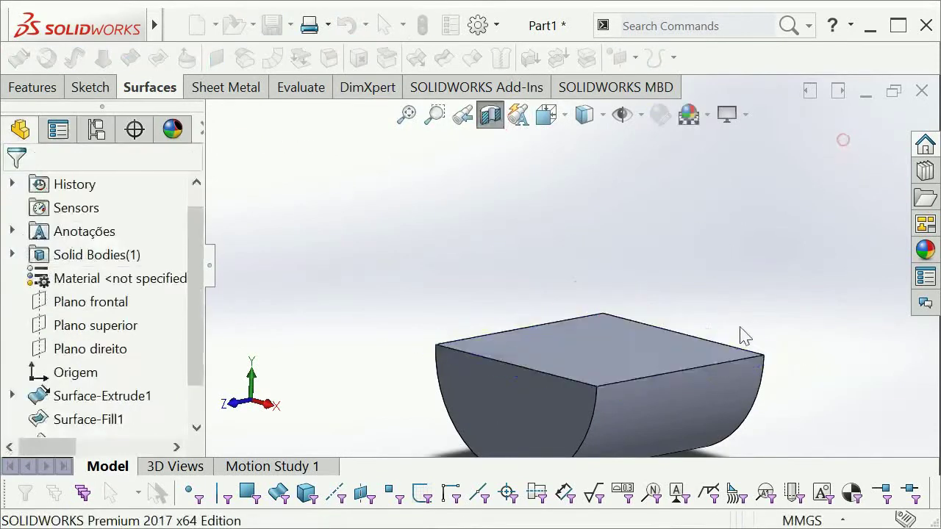
{"action": "mouse_move", "coordinate": [725, 341]}
{"action": "middle_mouse_down"}
{"action": "mouse_move", "coordinate": [626, 427]}
{"action": "mouse_move", "coordinate": [695, 410]}
{"action": "mouse_move", "coordinate": [733, 436]}
{"action": "mouse_move", "coordinate": [698, 404]}
{"action": "mouse_move", "coordinate": [763, 367]}
{"action": "mouse_move", "coordinate": [683, 361]}
{"action": "mouse_move", "coordinate": [686, 372]}
{"action": "mouse_move", "coordinate": [551, 174]}
{"action": "middle_mouse_up"}
{"action": "left_click", "coordinate": [490, 116]}
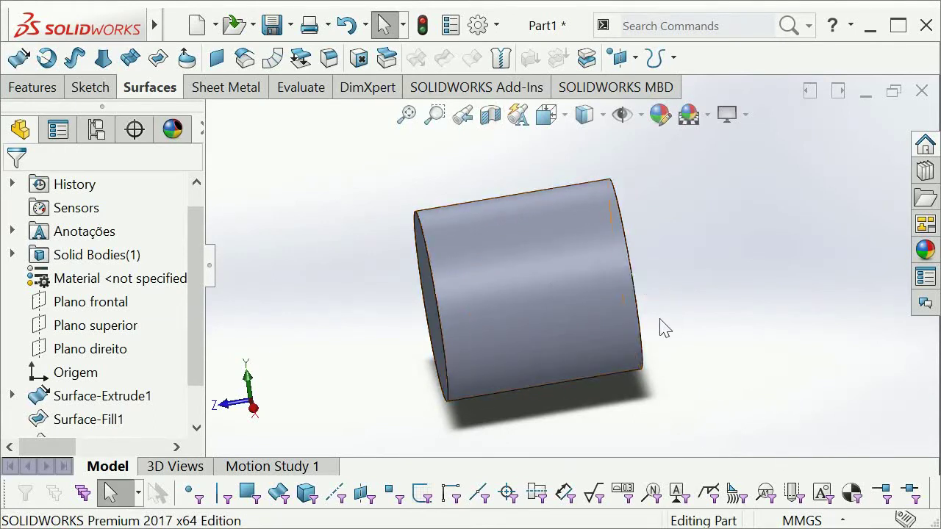
{"action": "mouse_move", "coordinate": [661, 325]}
{"action": "middle_mouse_down"}
{"action": "mouse_move", "coordinate": [485, 287]}
{"action": "mouse_move", "coordinate": [613, 298]}
{"action": "middle_mouse_up"}
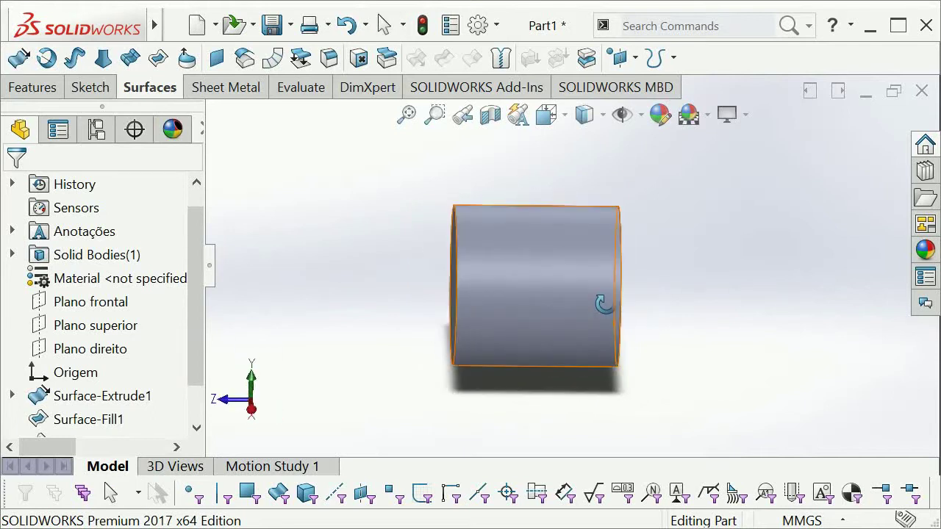
{"action": "scroll", "coordinate": [617, 312], "scroll_direction": "down", "scroll_amount": 2}
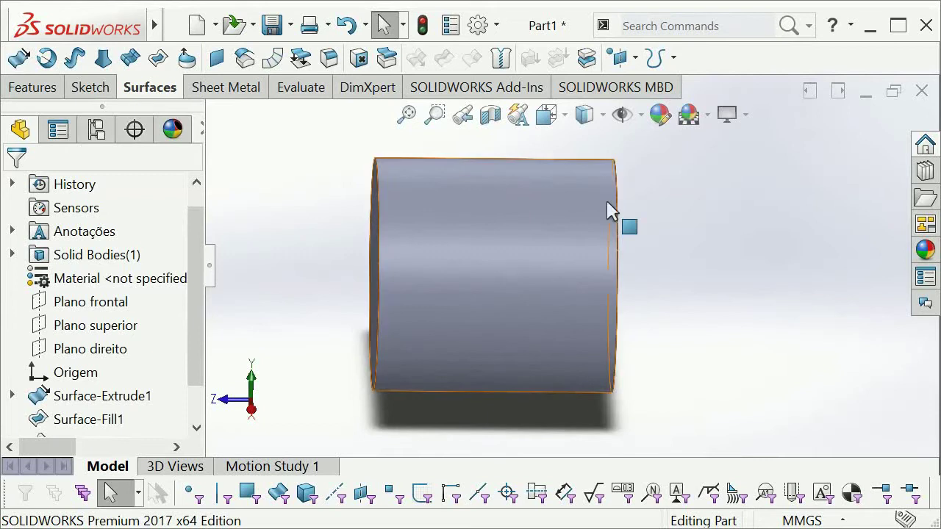
{"action": "mouse_move", "coordinate": [595, 235]}
{"action": "middle_mouse_down"}
{"action": "mouse_move", "coordinate": [482, 225]}
{"action": "mouse_move", "coordinate": [552, 217]}
{"action": "mouse_move", "coordinate": [573, 237]}
{"action": "mouse_move", "coordinate": [597, 210]}
{"action": "mouse_move", "coordinate": [613, 228]}
{"action": "mouse_move", "coordinate": [563, 237]}
{"action": "middle_mouse_up"}
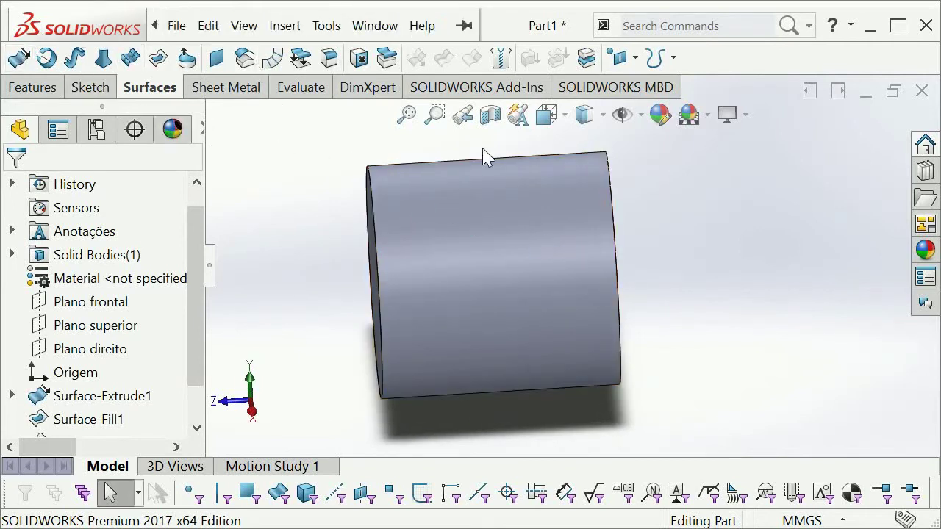
{"action": "left_click", "coordinate": [327, 26]}
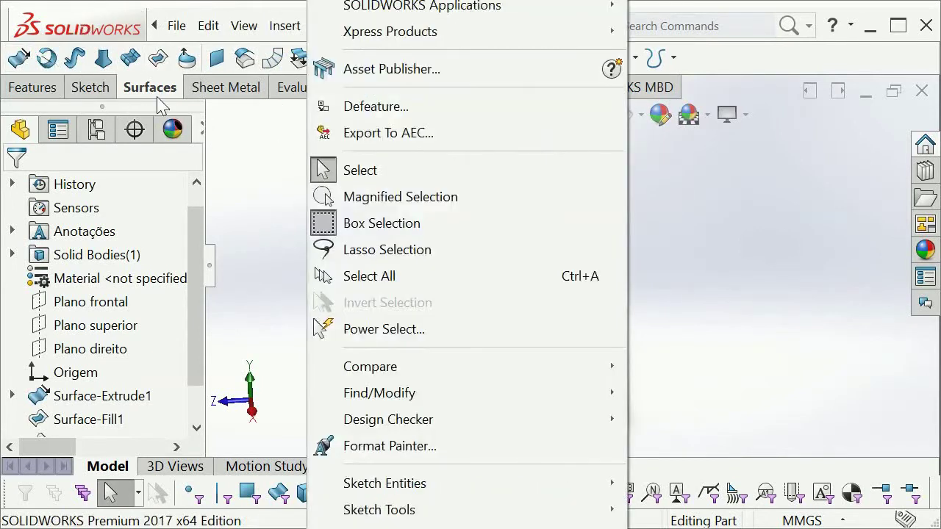
{"action": "left_click", "coordinate": [842, 320]}
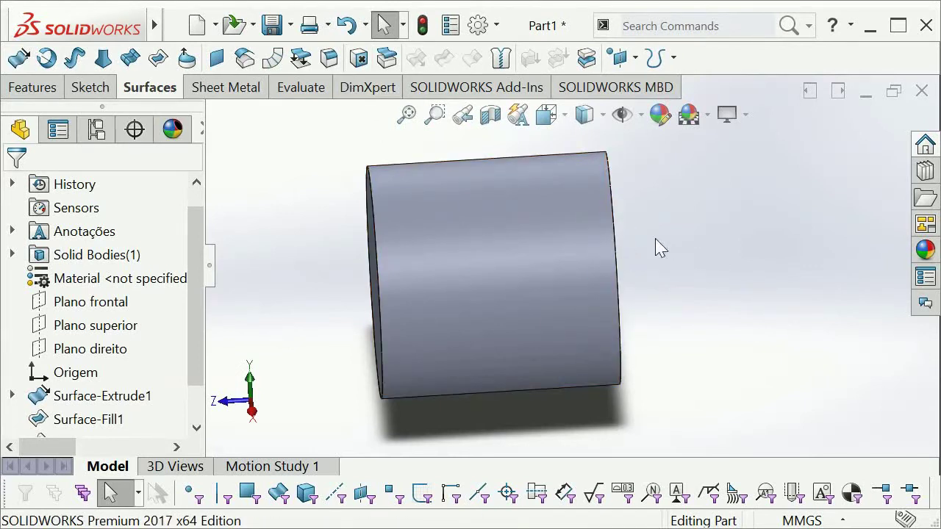
Step: Start a new part and select Plano superior
{"action": "left_click", "coordinate": [197, 26]}
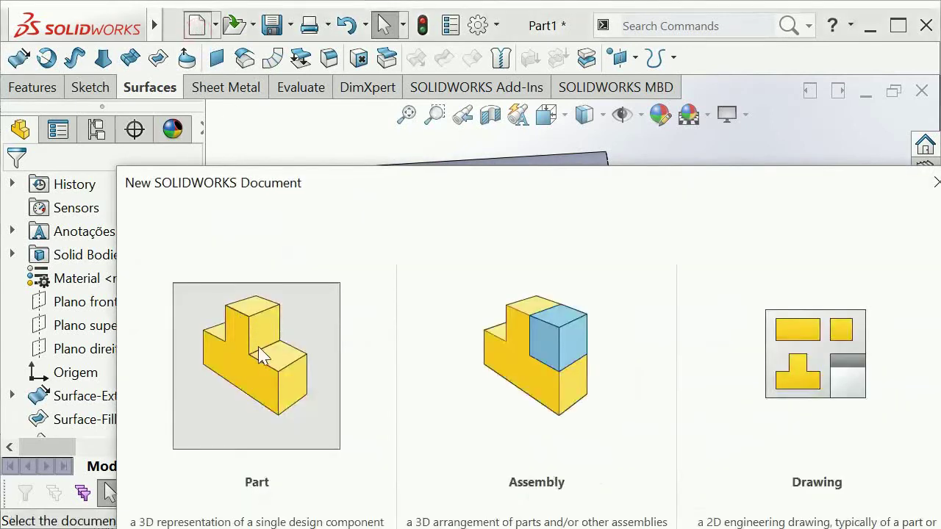
{"action": "left_click", "coordinate": [261, 353]}
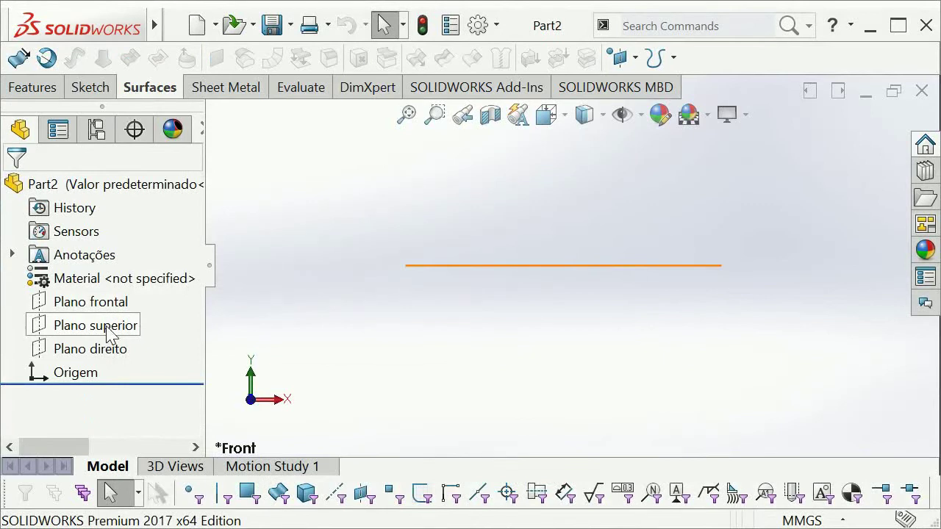
{"action": "left_click", "coordinate": [107, 329]}
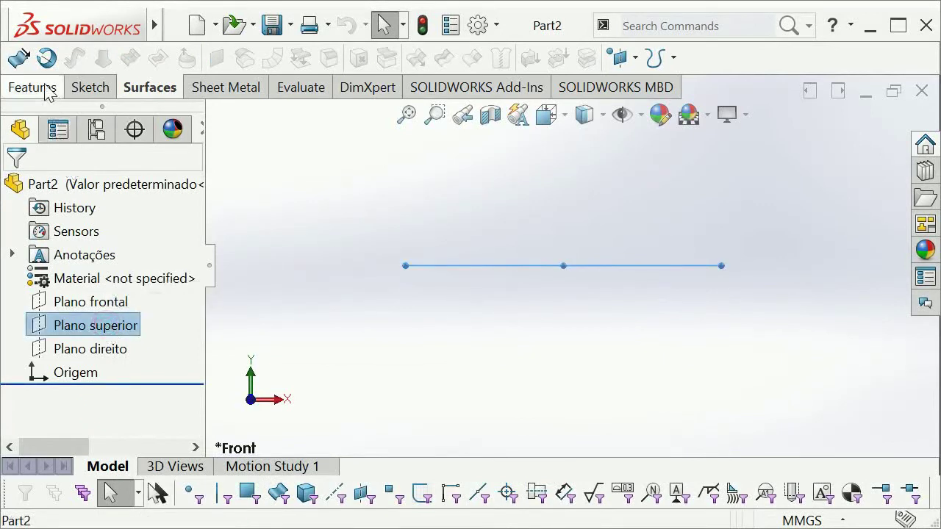
Step: Sketch a center rectangle around the origin on Plano superior
{"action": "left_click", "coordinate": [90, 88]}
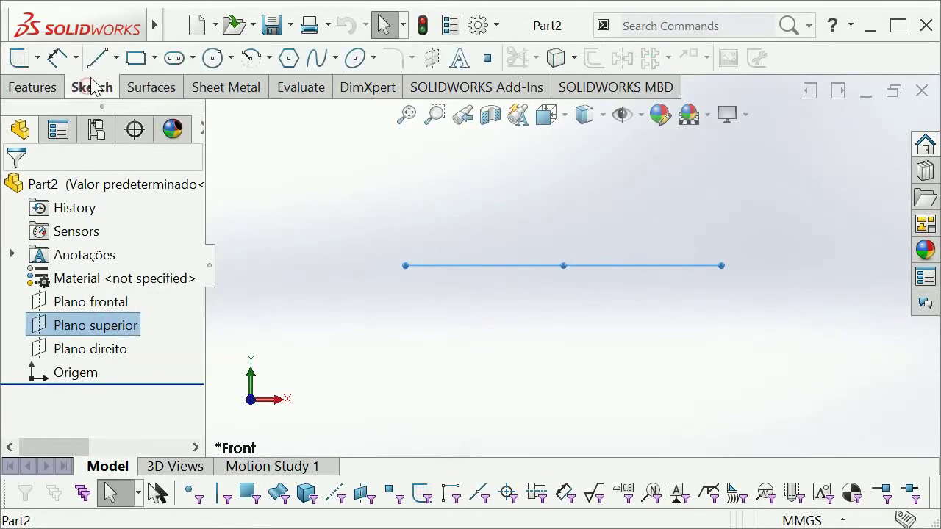
{"action": "left_click", "coordinate": [154, 59]}
{"action": "left_click", "coordinate": [184, 114]}
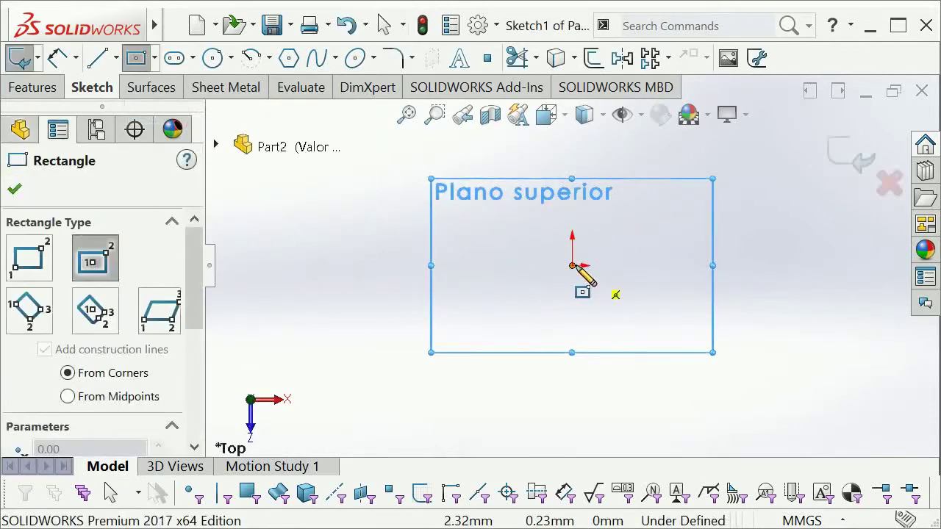
{"action": "left_click", "coordinate": [575, 266]}
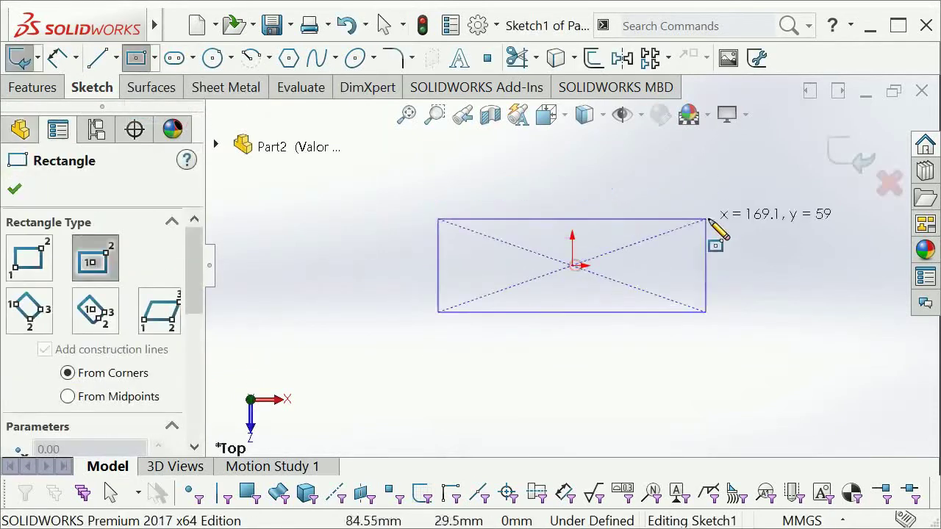
{"action": "left_click", "coordinate": [712, 173]}
{"action": "key", "text": "Escape"}
{"action": "middle_click_drag", "start_coordinate": [697, 262], "coordinate": [396, 226]}
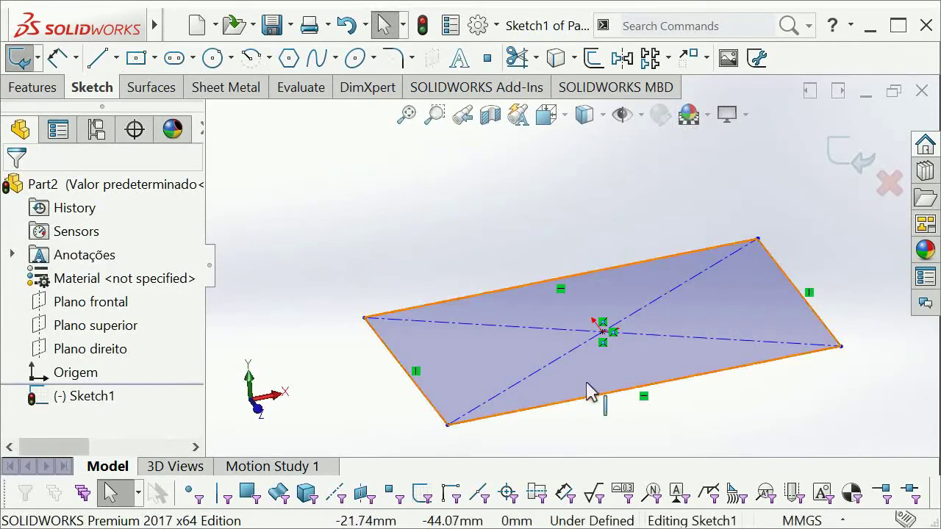
{"action": "left_click", "coordinate": [43, 91]}
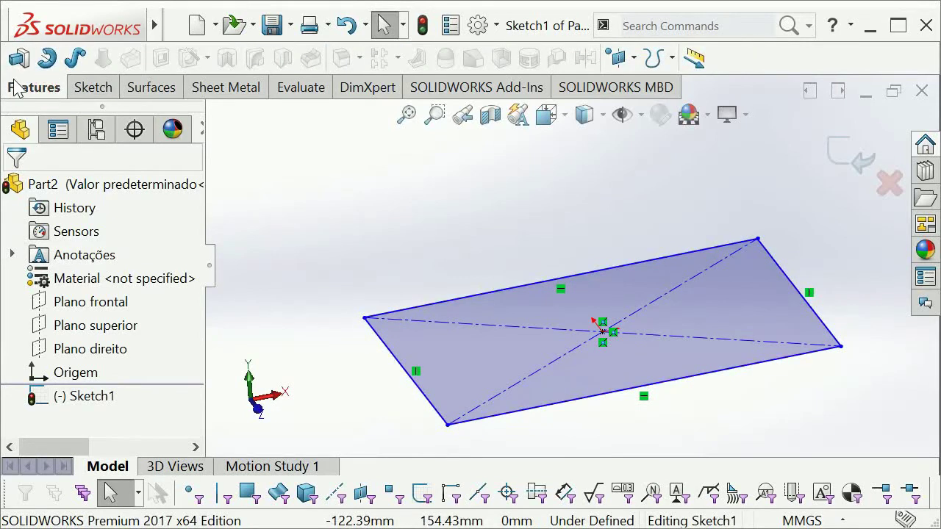
Step: Extrude the rectangle 12.7 mm into a solid plate, Boss-Extrude1
{"action": "left_click", "coordinate": [19, 59]}
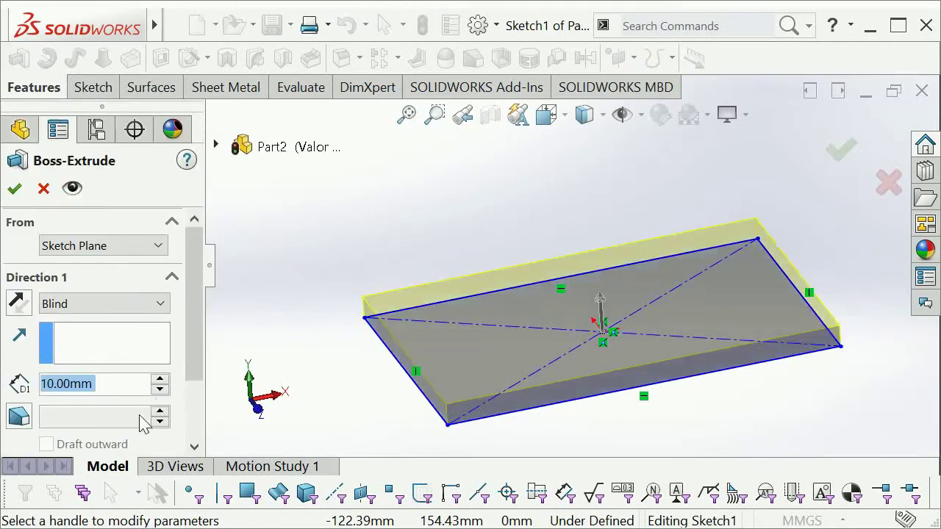
{"action": "type", "text": "12."}
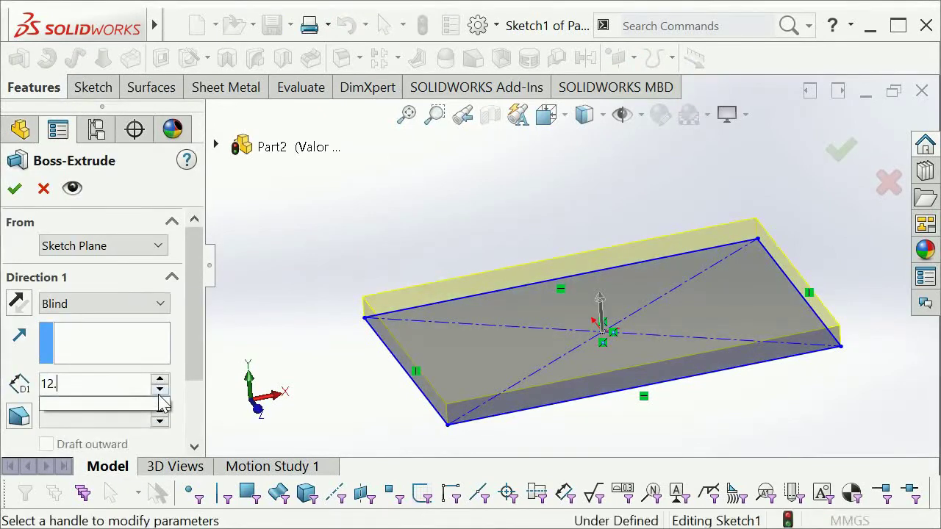
{"action": "type", "text": "7"}
{"action": "key", "text": "Return"}
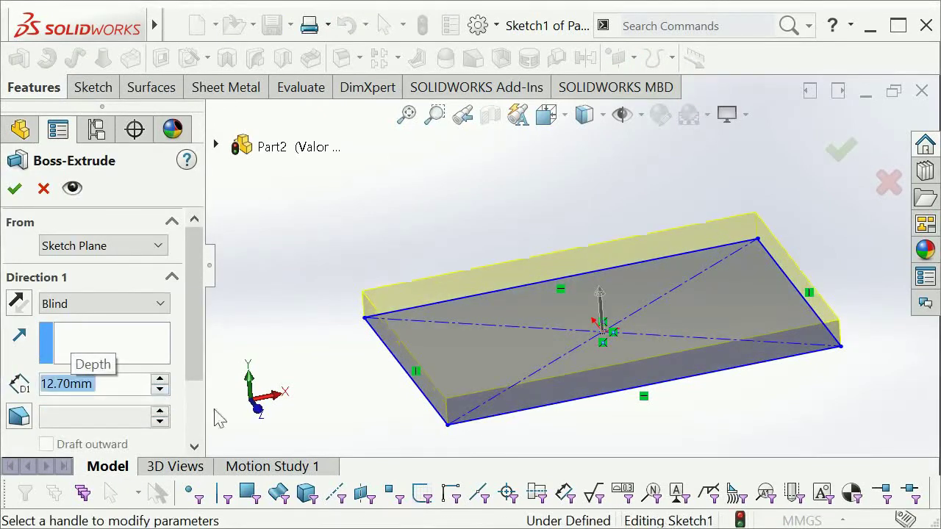
{"action": "left_click", "coordinate": [840, 149]}
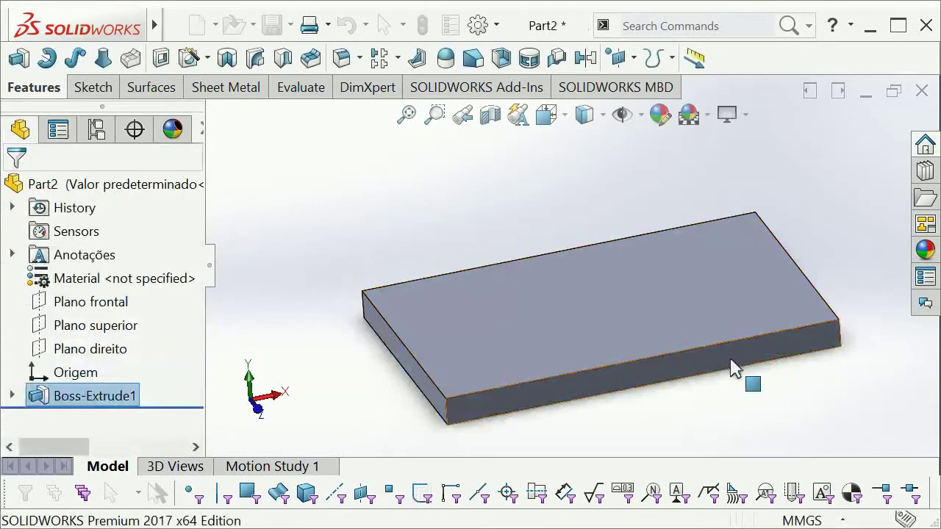
{"action": "mouse_move", "coordinate": [731, 367]}
{"action": "middle_mouse_down"}
{"action": "mouse_move", "coordinate": [725, 296]}
{"action": "mouse_move", "coordinate": [655, 328]}
{"action": "mouse_move", "coordinate": [767, 316]}
{"action": "mouse_move", "coordinate": [716, 319]}
{"action": "middle_mouse_up"}
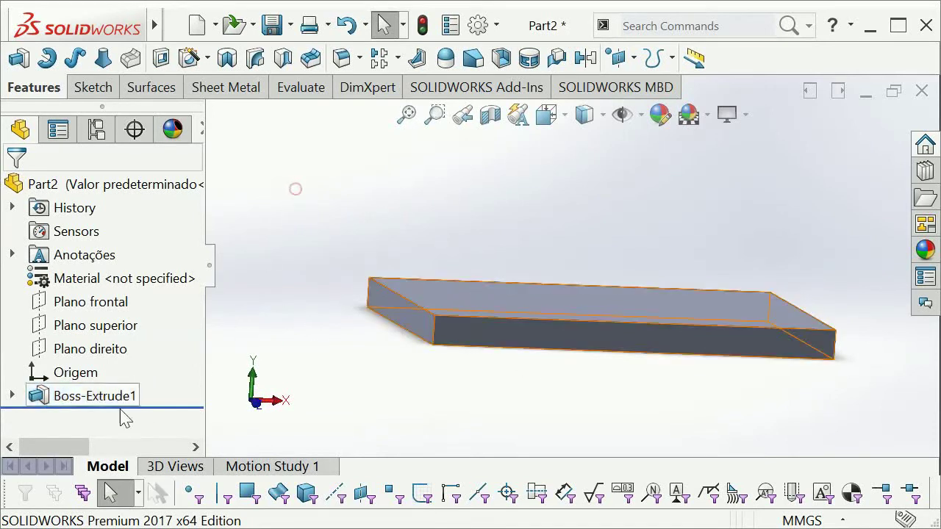
Step: Delete Boss-Extrude1 from Part2, leaving only the Sketch1 rectangle
{"action": "left_click", "coordinate": [100, 397]}
{"action": "key", "text": "Delete"}
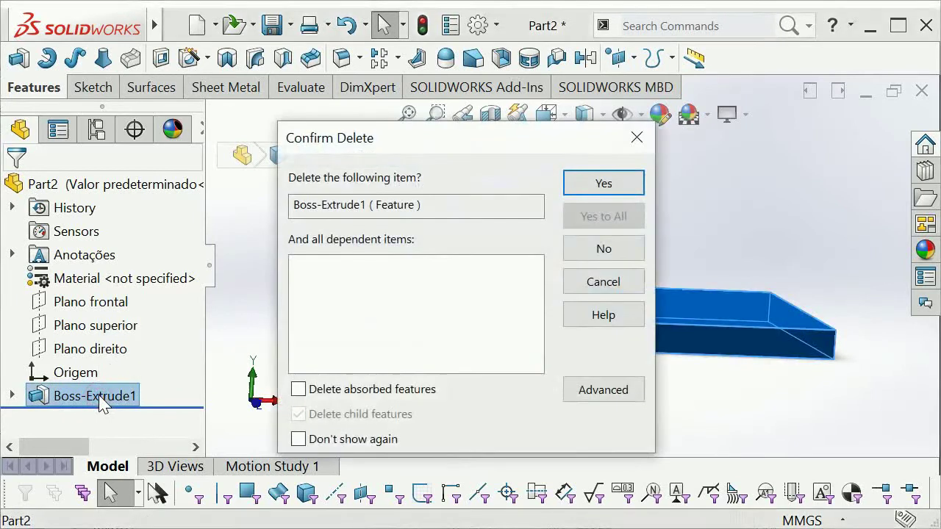
{"action": "key", "text": "Return"}
{"action": "mouse_move", "coordinate": [420, 357]}
{"action": "middle_mouse_down"}
{"action": "mouse_move", "coordinate": [437, 420]}
{"action": "mouse_move", "coordinate": [441, 375]}
{"action": "middle_mouse_up"}
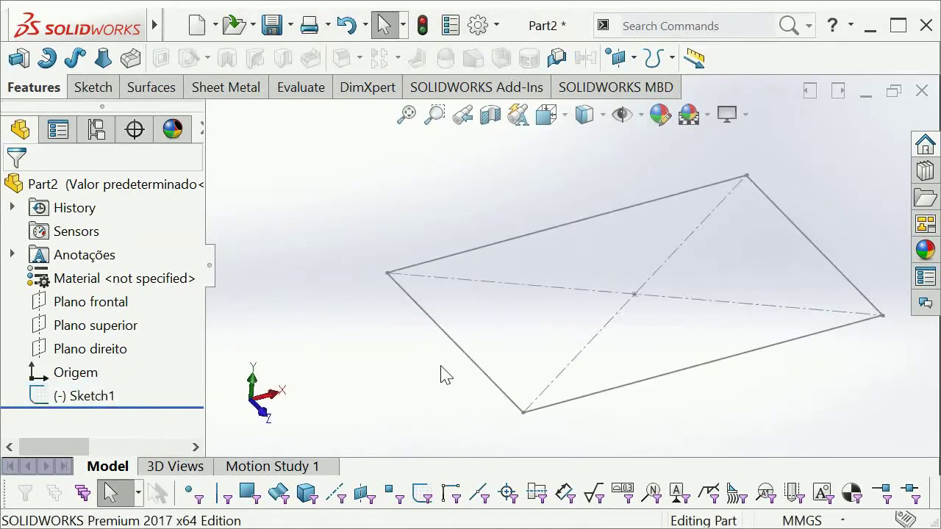
{"action": "left_click", "coordinate": [452, 344]}
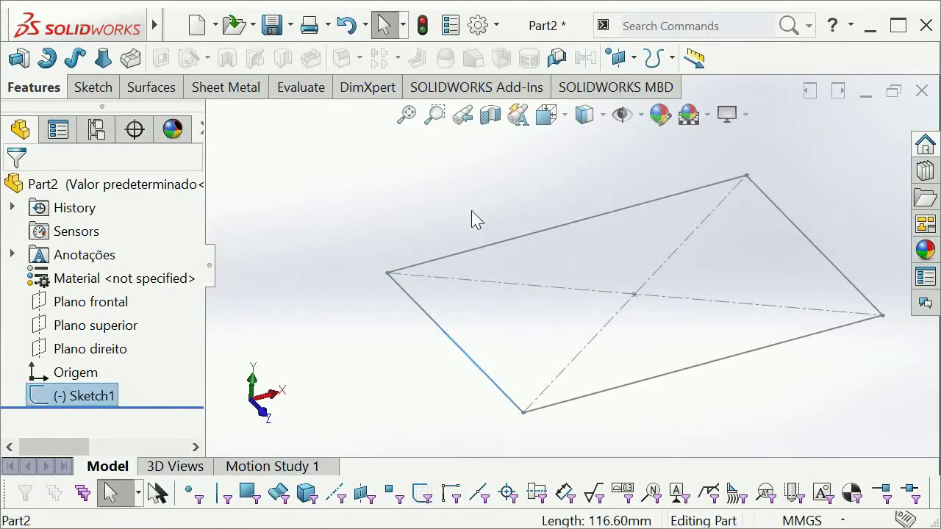
{"action": "left_click", "coordinate": [164, 86]}
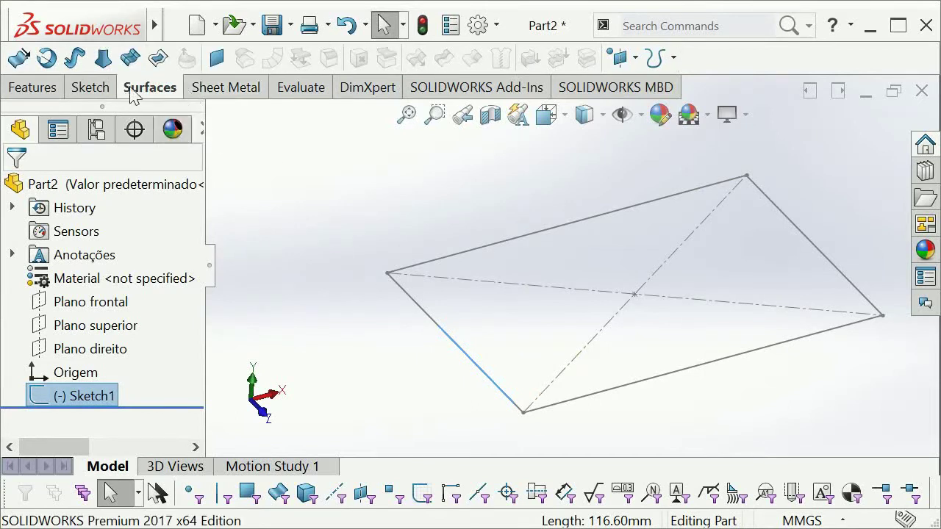
{"action": "left_click", "coordinate": [157, 59]}
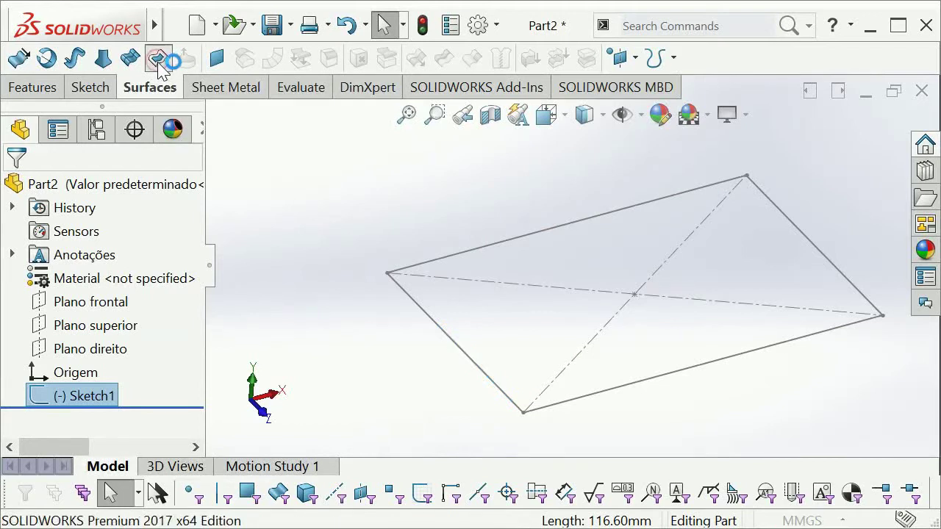
{"action": "left_click", "coordinate": [454, 343]}
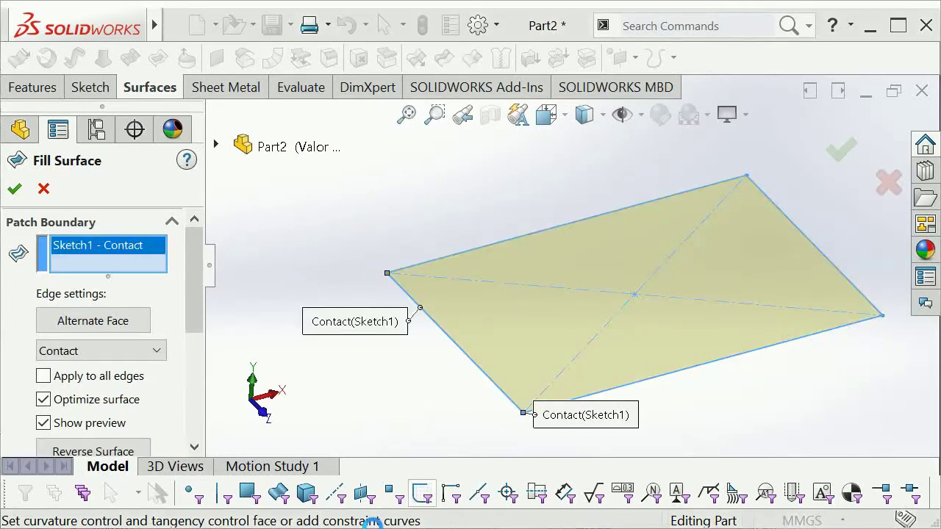
{"action": "mouse_move", "coordinate": [624, 288]}
{"action": "middle_mouse_down"}
{"action": "mouse_move", "coordinate": [598, 220]}
{"action": "mouse_move", "coordinate": [602, 287]}
{"action": "mouse_move", "coordinate": [608, 253]}
{"action": "middle_mouse_up"}
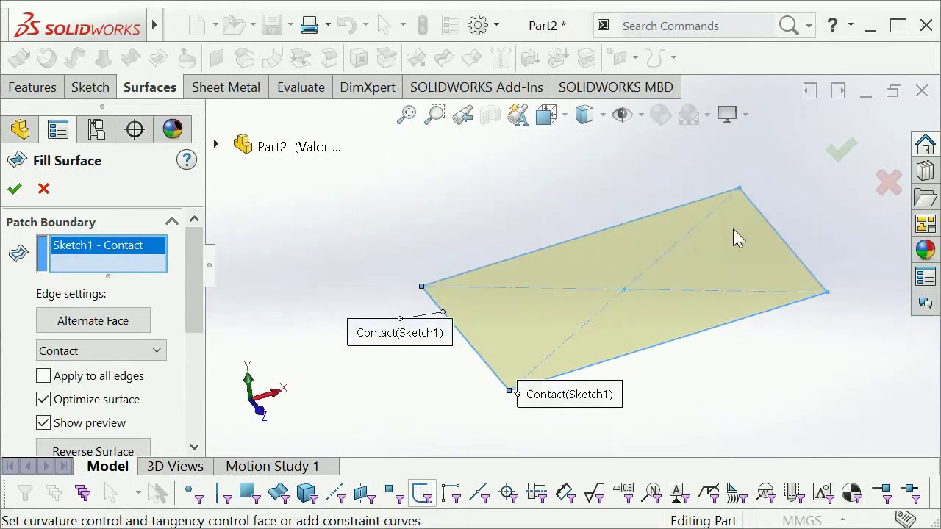
{"action": "left_click", "coordinate": [842, 152]}
{"action": "mouse_move", "coordinate": [730, 304]}
{"action": "middle_mouse_down"}
{"action": "mouse_move", "coordinate": [614, 226]}
{"action": "mouse_move", "coordinate": [622, 238]}
{"action": "mouse_move", "coordinate": [563, 355]}
{"action": "mouse_move", "coordinate": [602, 308]}
{"action": "mouse_move", "coordinate": [540, 368]}
{"action": "mouse_move", "coordinate": [492, 311]}
{"action": "mouse_move", "coordinate": [532, 351]}
{"action": "mouse_move", "coordinate": [588, 351]}
{"action": "mouse_move", "coordinate": [529, 350]}
{"action": "mouse_move", "coordinate": [532, 380]}
{"action": "mouse_move", "coordinate": [495, 261]}
{"action": "mouse_move", "coordinate": [502, 322]}
{"action": "mouse_move", "coordinate": [519, 332]}
{"action": "middle_mouse_up"}
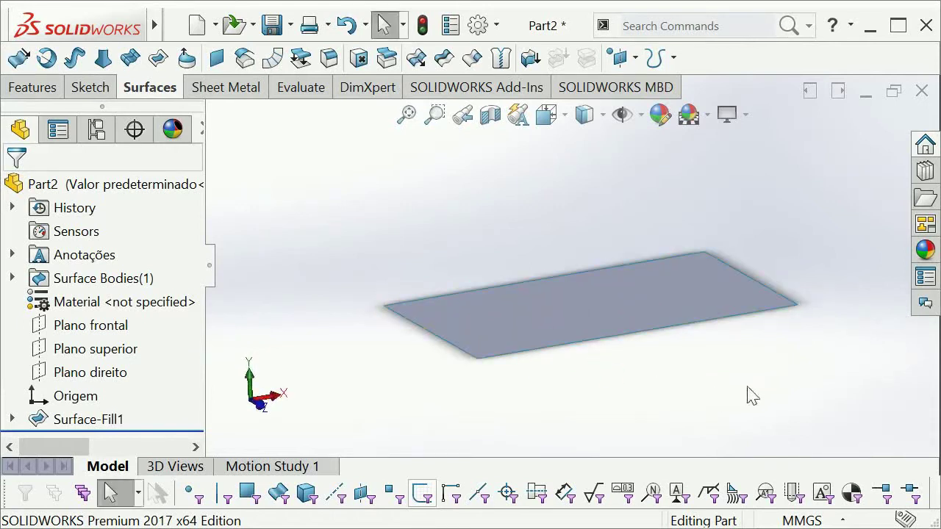
{"action": "left_click", "coordinate": [646, 317]}
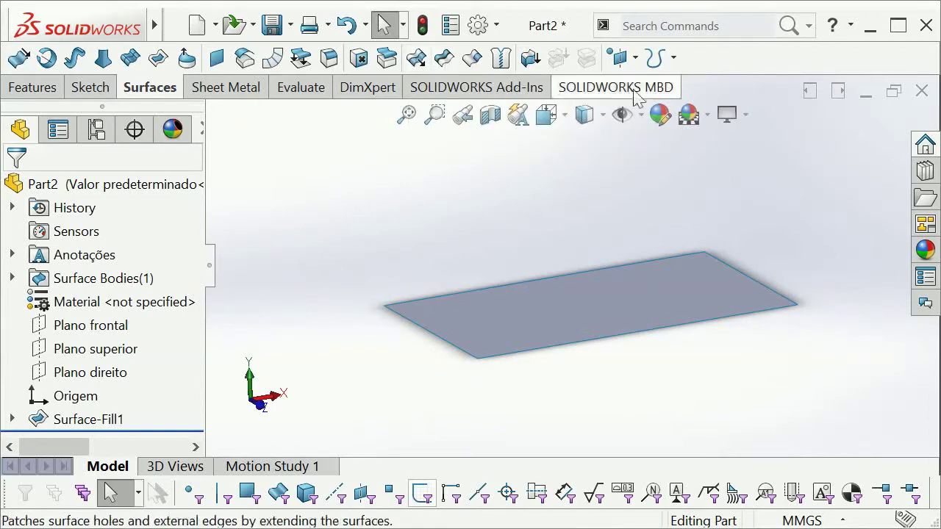
Step: Thicken Surface-Fill1 12.70 mm to one side (Side 2), creating Thicken1
{"action": "left_click", "coordinate": [531, 60]}
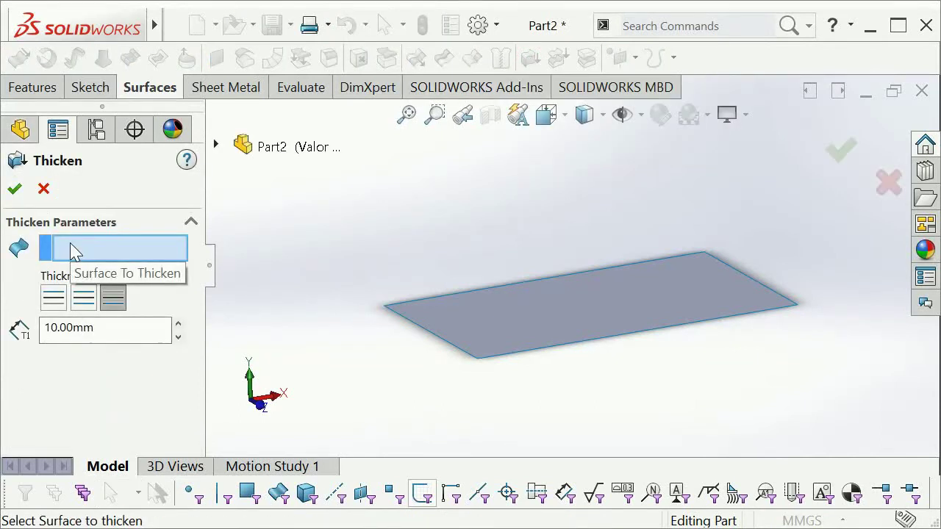
{"action": "left_click", "coordinate": [530, 319]}
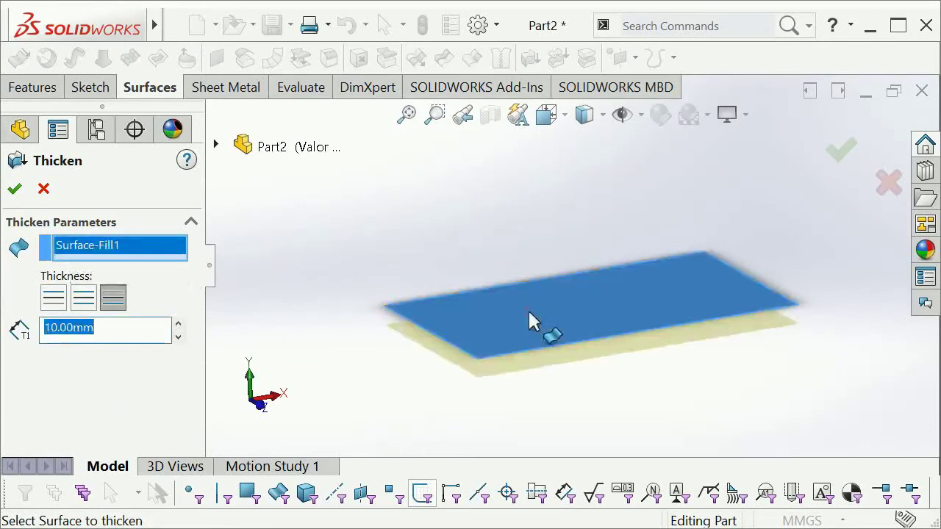
{"action": "middle_click_drag", "start_coordinate": [530, 313], "coordinate": [487, 375]}
{"action": "double_click", "coordinate": [143, 324]}
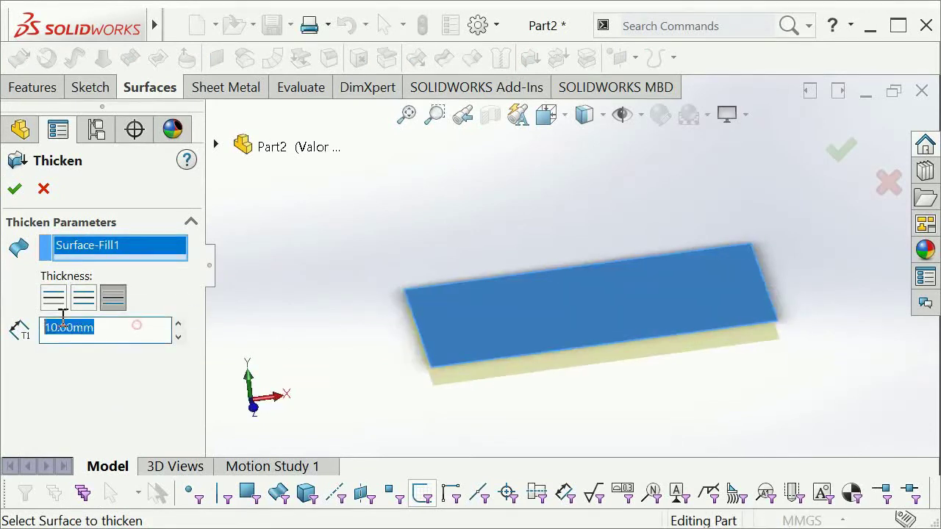
{"action": "type", "text": "1"}
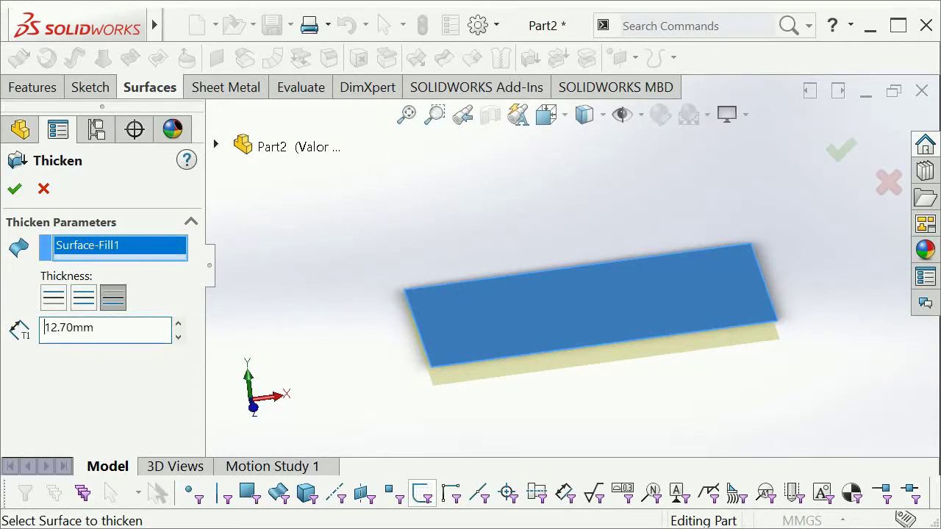
{"action": "mouse_move", "coordinate": [473, 311]}
{"action": "middle_mouse_down"}
{"action": "mouse_move", "coordinate": [470, 248]}
{"action": "mouse_move", "coordinate": [500, 290]}
{"action": "mouse_move", "coordinate": [514, 363]}
{"action": "mouse_move", "coordinate": [563, 281]}
{"action": "mouse_move", "coordinate": [542, 225]}
{"action": "mouse_move", "coordinate": [598, 304]}
{"action": "middle_mouse_up"}
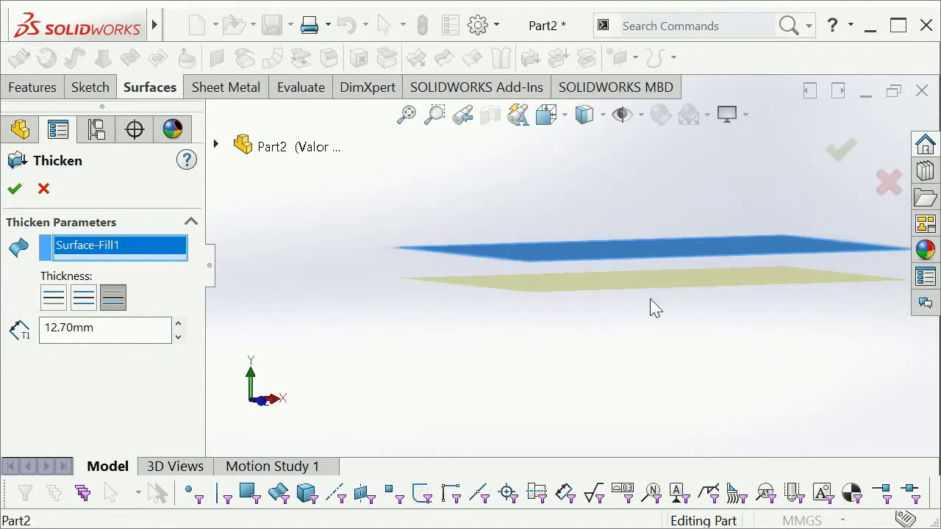
{"action": "left_click", "coordinate": [115, 298]}
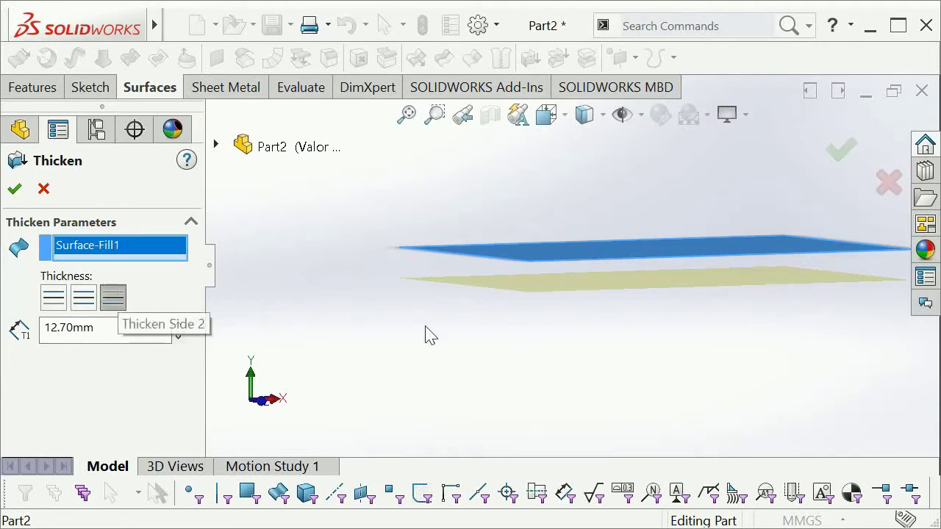
{"action": "left_click", "coordinate": [64, 304]}
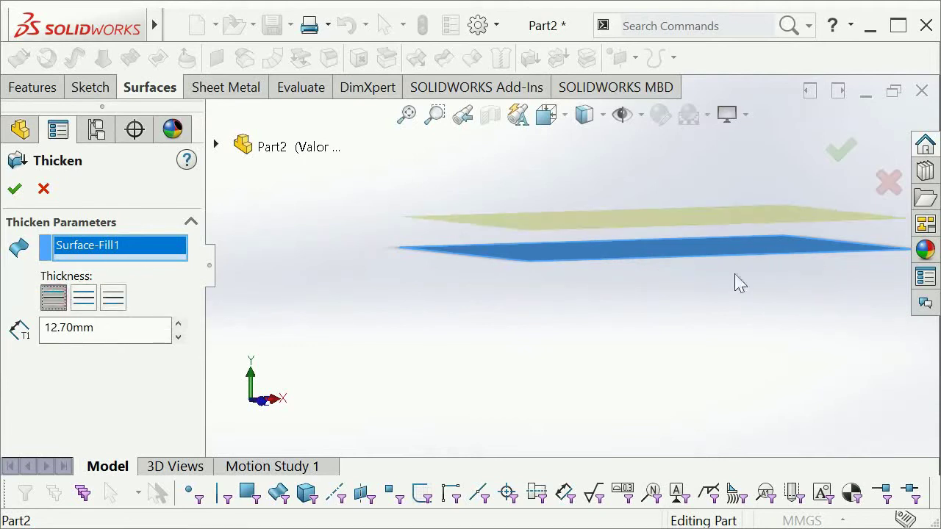
{"action": "left_click", "coordinate": [96, 305]}
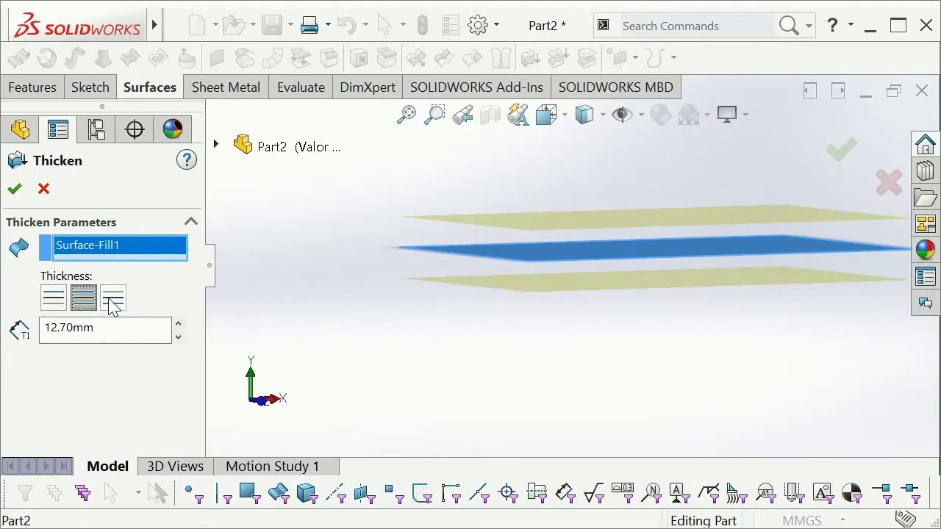
{"action": "left_click", "coordinate": [111, 301]}
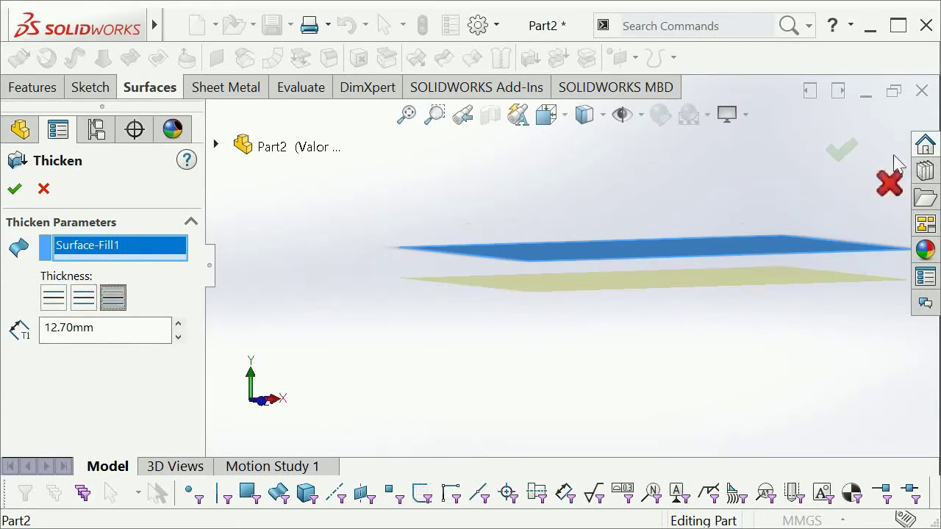
{"action": "left_click", "coordinate": [842, 152]}
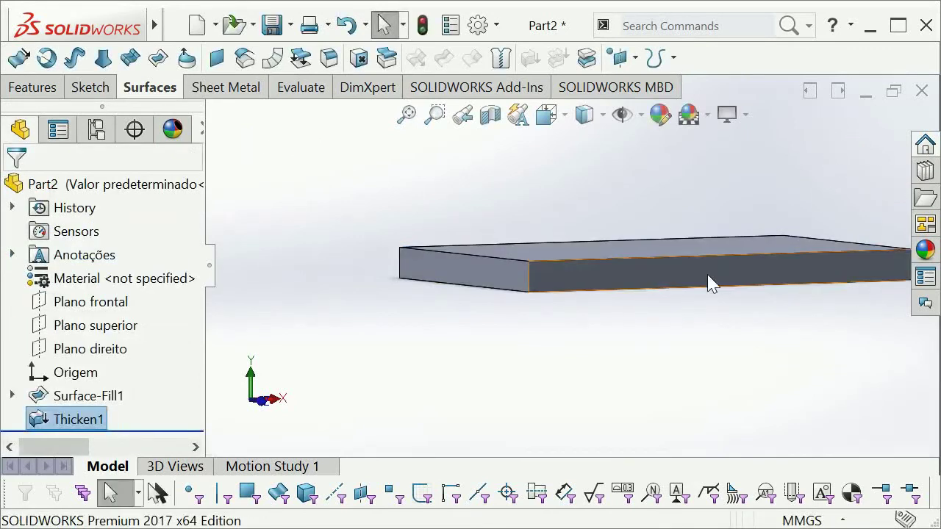
{"action": "key", "text": "ctrl+7"}
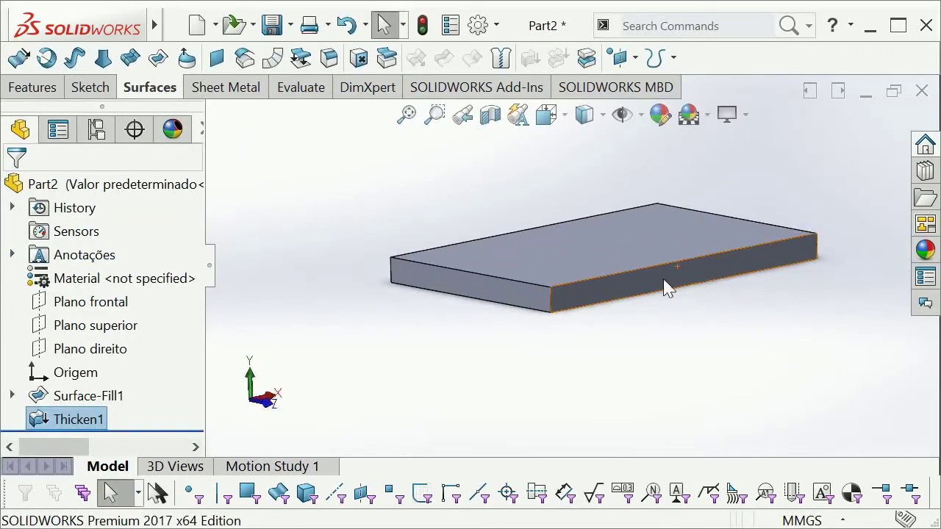
{"action": "left_click", "coordinate": [103, 400]}
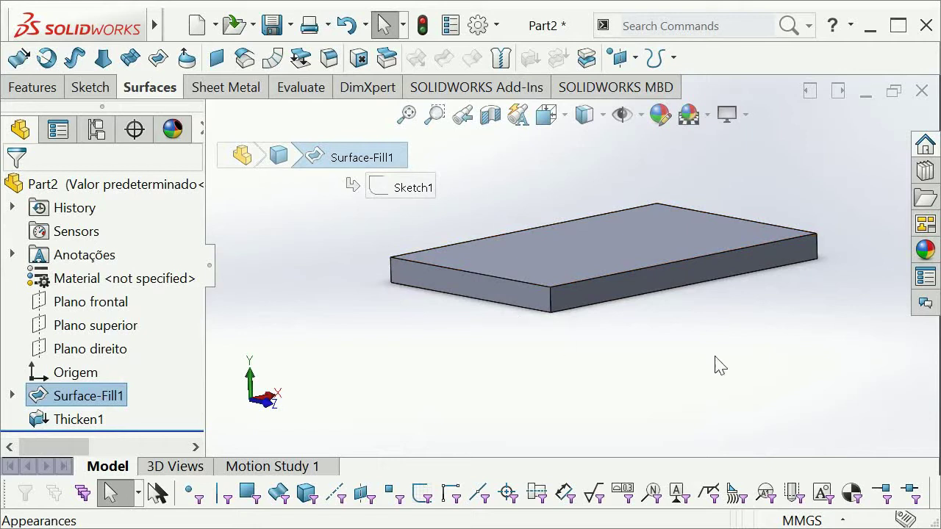
{"action": "mouse_move", "coordinate": [608, 180]}
{"action": "middle_mouse_down"}
{"action": "mouse_move", "coordinate": [577, 189]}
{"action": "mouse_move", "coordinate": [643, 235]}
{"action": "middle_mouse_up"}
{"action": "scroll", "coordinate": [573, 294], "scroll_direction": "down", "scroll_amount": 2}
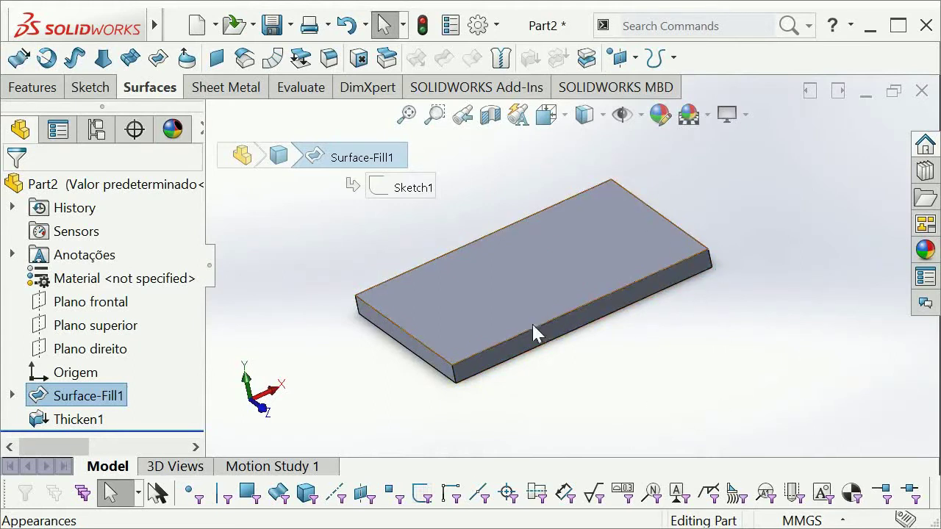
{"action": "mouse_move", "coordinate": [534, 333]}
{"action": "middle_mouse_down"}
{"action": "mouse_move", "coordinate": [550, 267]}
{"action": "mouse_move", "coordinate": [490, 240]}
{"action": "mouse_move", "coordinate": [527, 240]}
{"action": "mouse_move", "coordinate": [511, 288]}
{"action": "mouse_move", "coordinate": [493, 290]}
{"action": "mouse_move", "coordinate": [551, 319]}
{"action": "middle_mouse_up"}
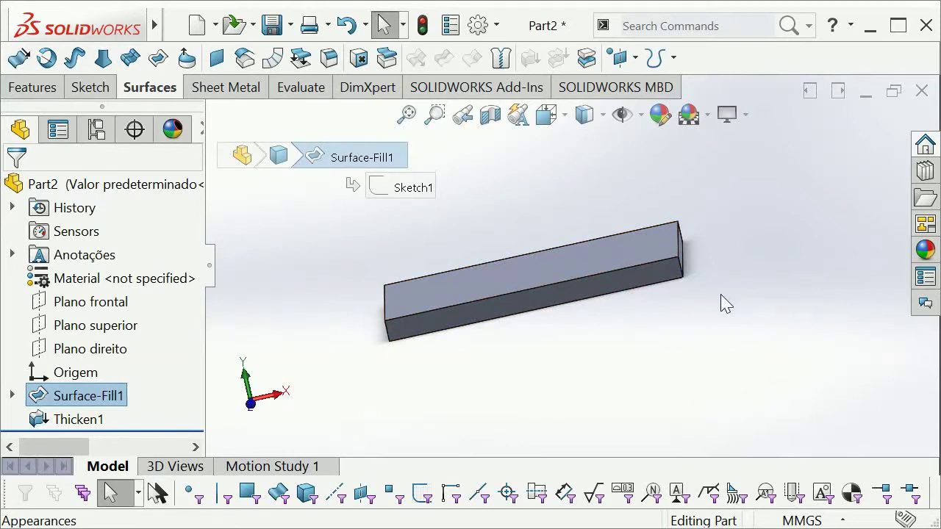
Step: Create the new empty part Part3 and select Plano direito
{"action": "left_click", "coordinate": [197, 28]}
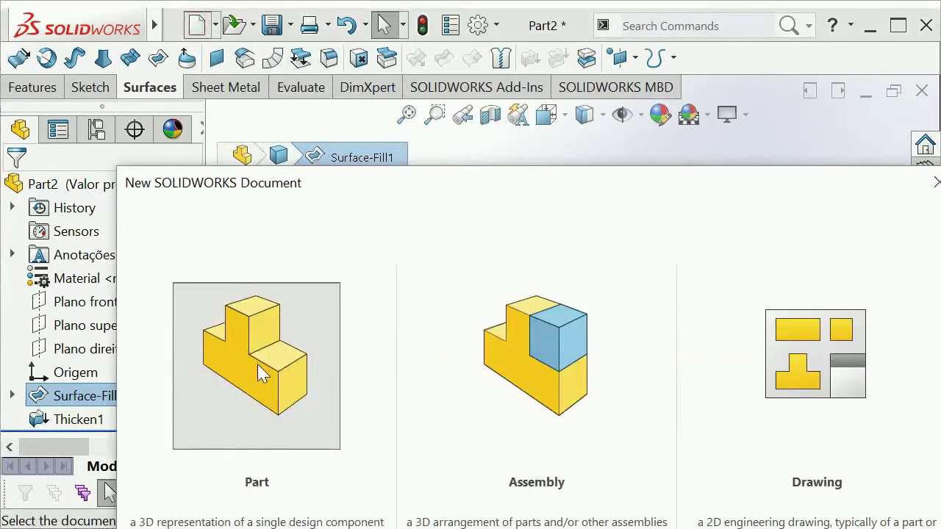
{"action": "double_click", "coordinate": [257, 362]}
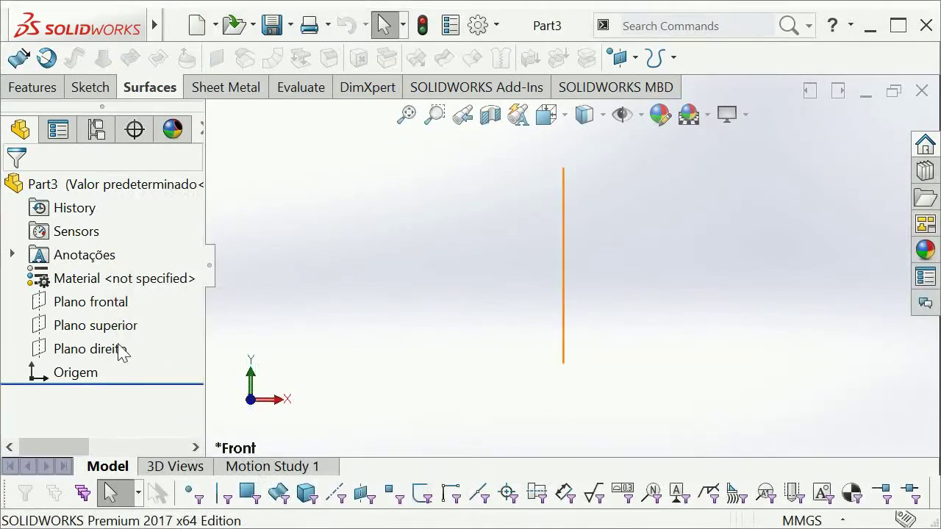
{"action": "left_click", "coordinate": [121, 351]}
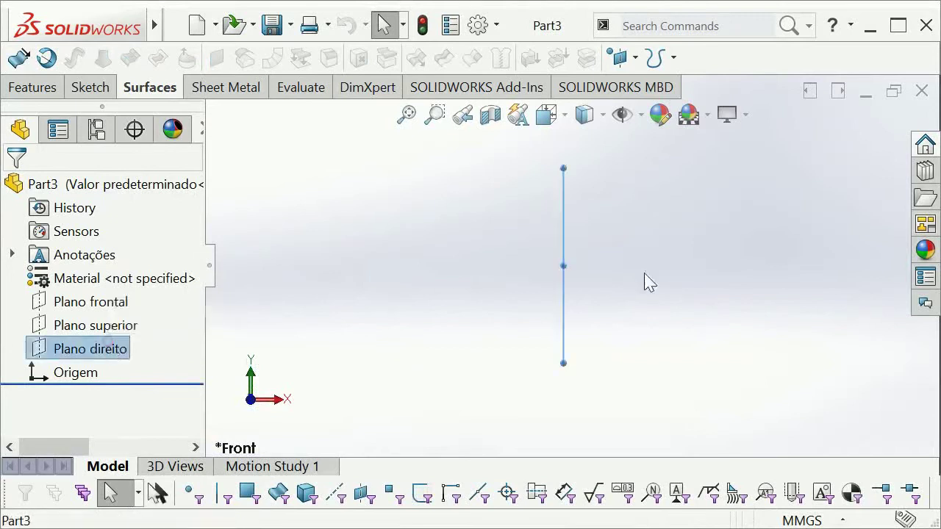
{"action": "left_click", "coordinate": [566, 209]}
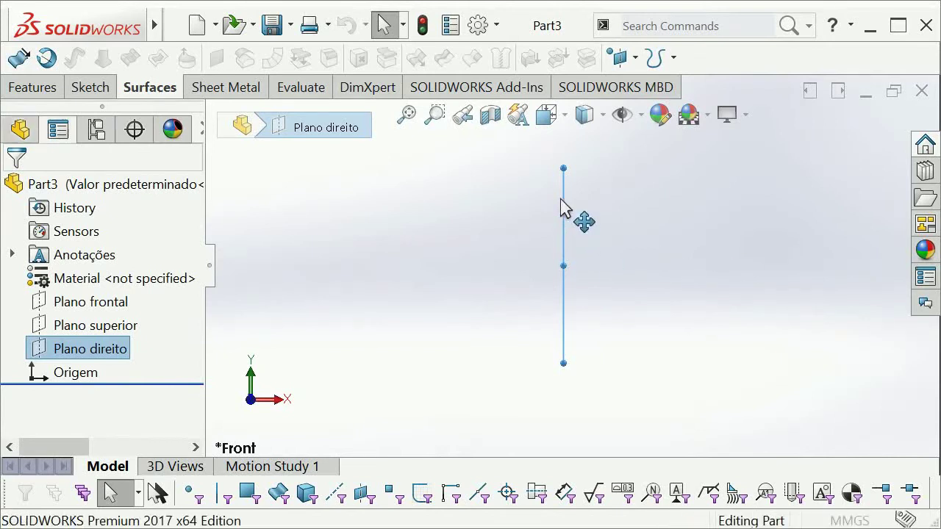
Step: Create four offset planes from Plano direito, 90 mm apart, as Plane1 onward
{"action": "left_click_drag", "start_coordinate": [561, 208], "coordinate": [724, 267], "text": "ctrl"}
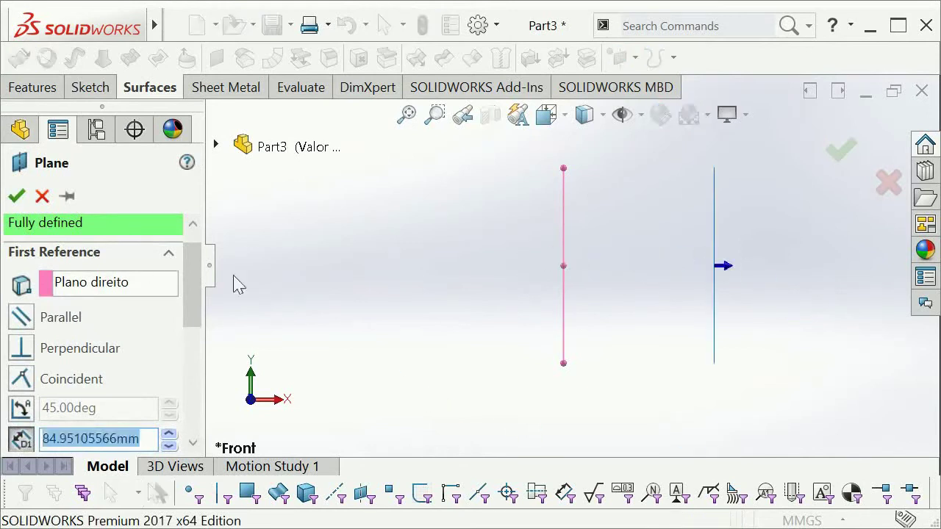
{"action": "left_click_drag", "start_coordinate": [192, 272], "coordinate": [192, 308]}
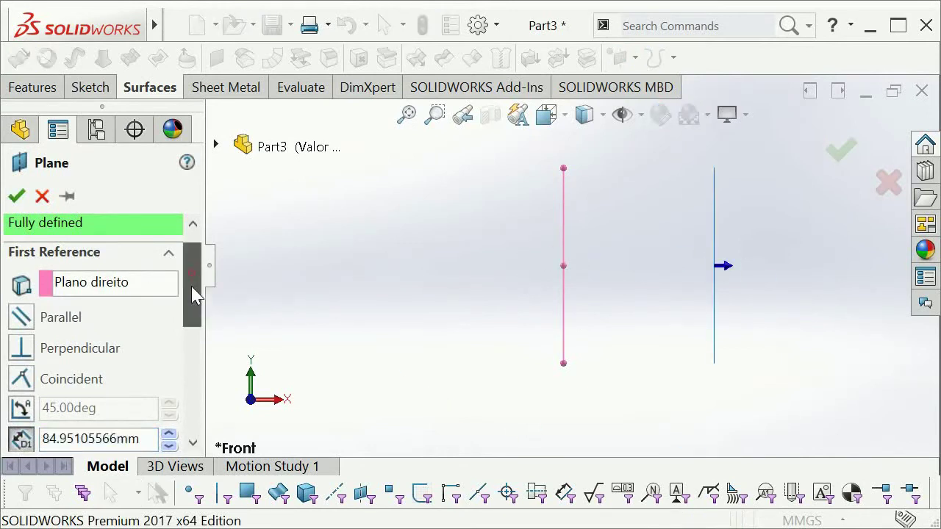
{"action": "left_click_drag", "start_coordinate": [149, 342], "coordinate": [12, 327]}
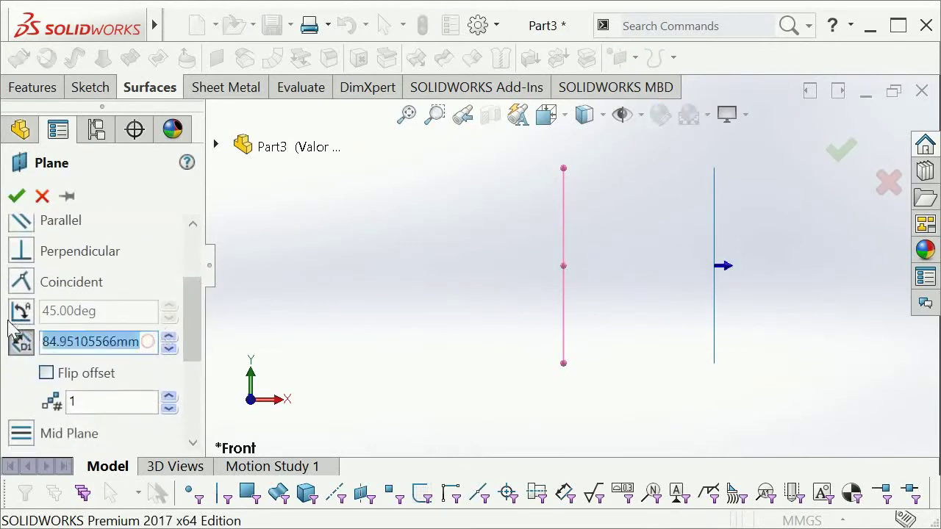
{"action": "type", "text": "90"}
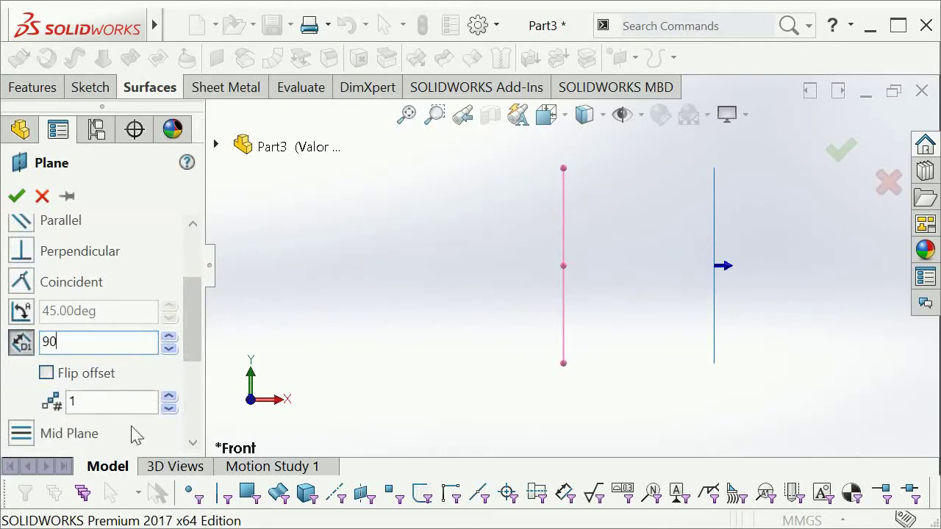
{"action": "left_click", "coordinate": [112, 408]}
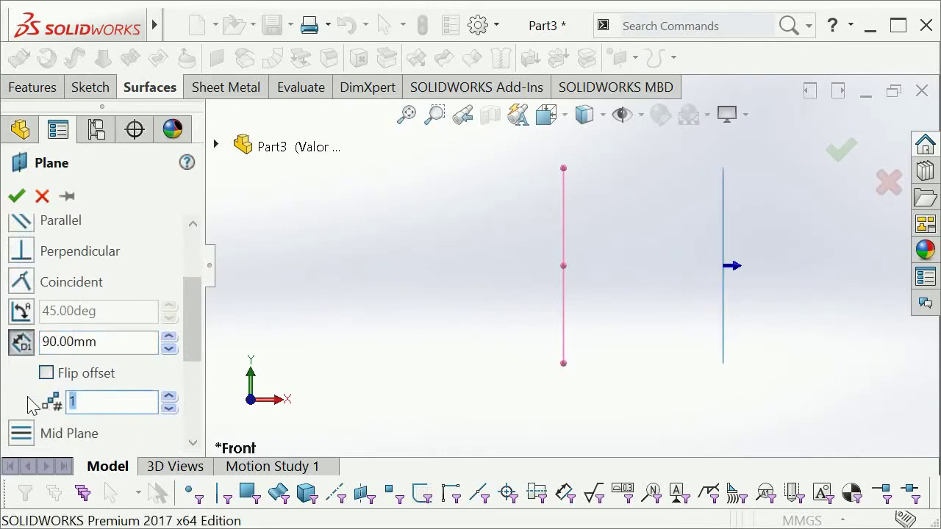
{"action": "type", "text": "4"}
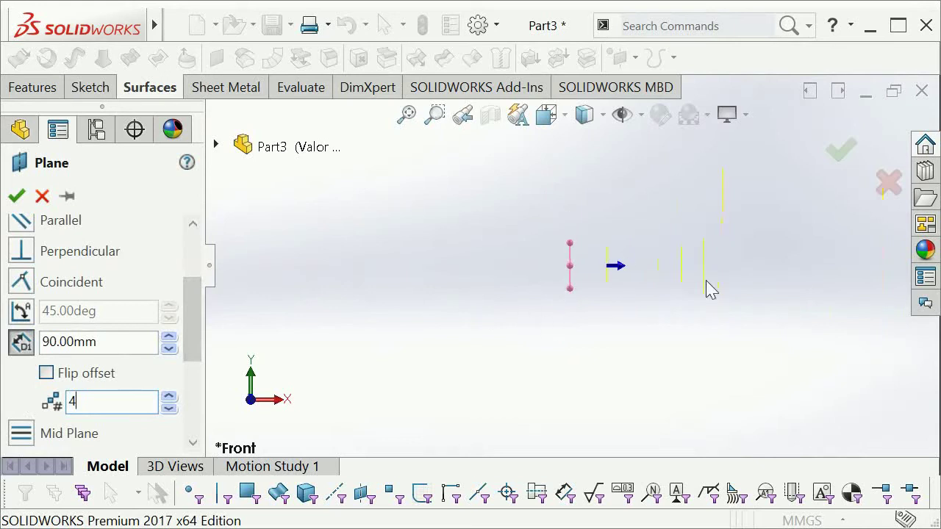
{"action": "left_click", "coordinate": [849, 155]}
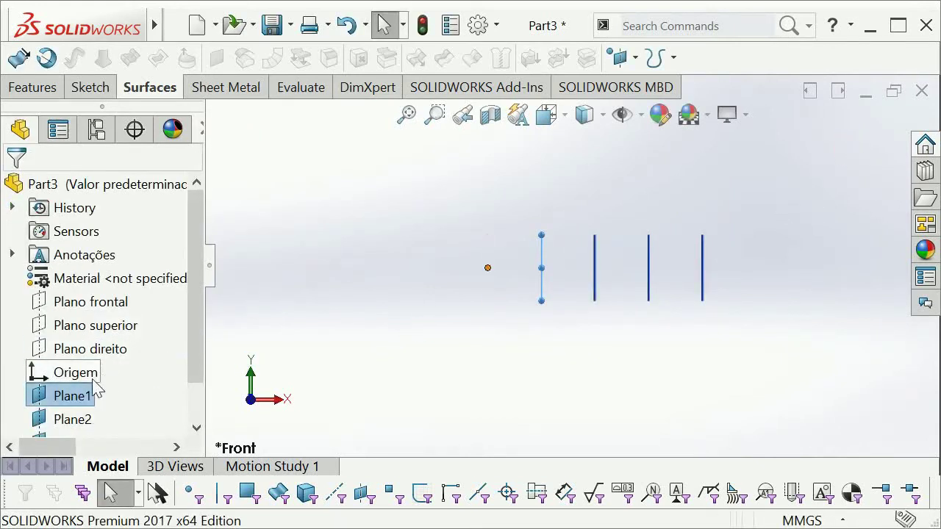
Step: Sketch a spline on the right plane rising from the origin through intermediate points to its top
{"action": "left_click", "coordinate": [95, 349]}
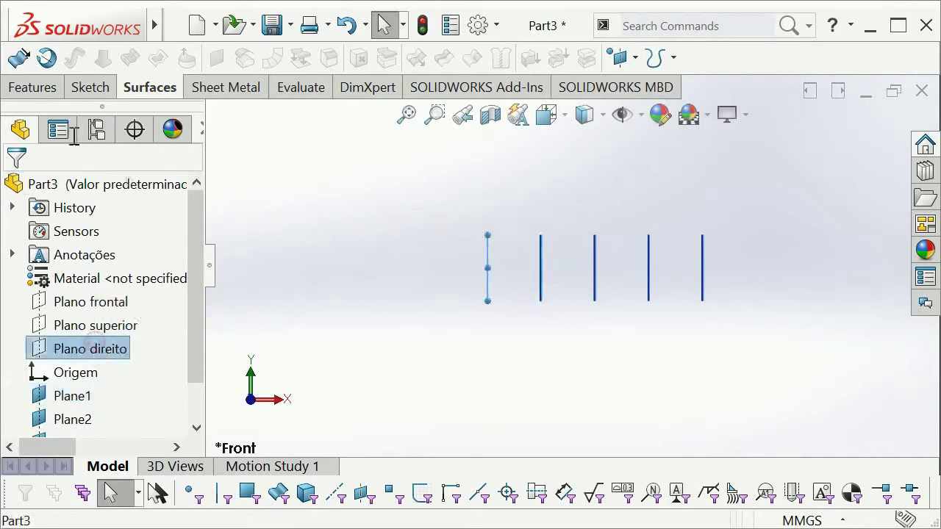
{"action": "left_click", "coordinate": [77, 94]}
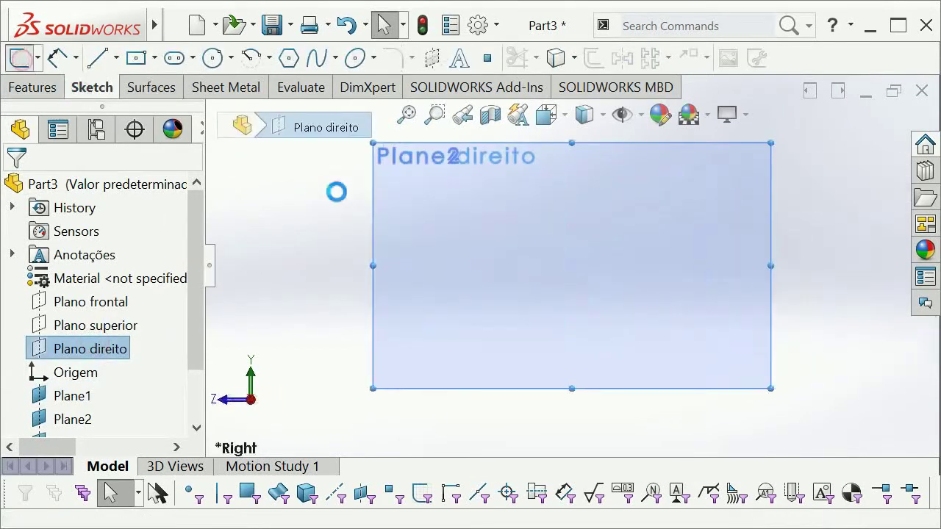
{"action": "left_click", "coordinate": [318, 59]}
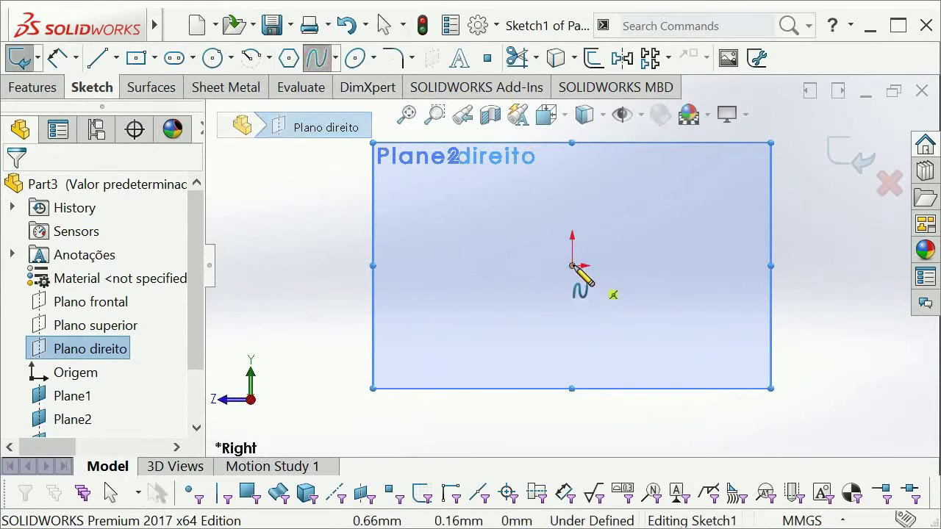
{"action": "left_click", "coordinate": [695, 265]}
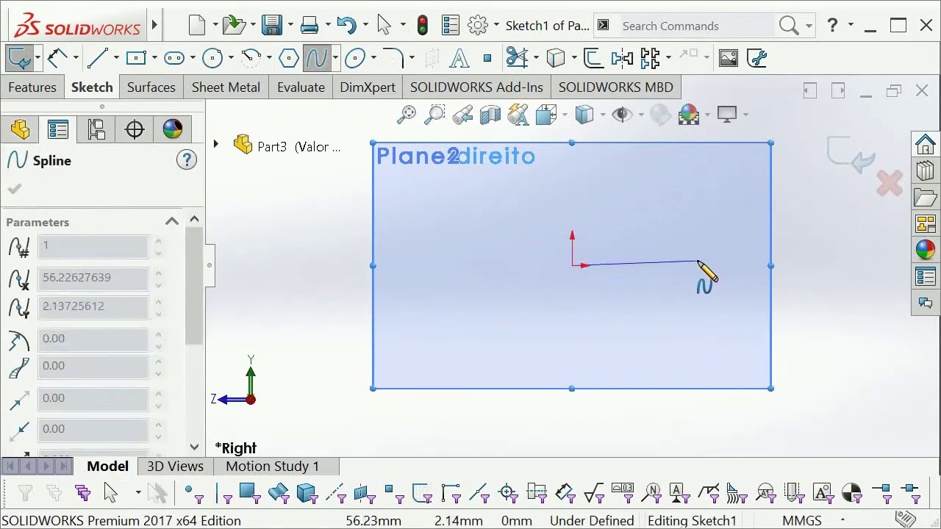
{"action": "left_click", "coordinate": [691, 264]}
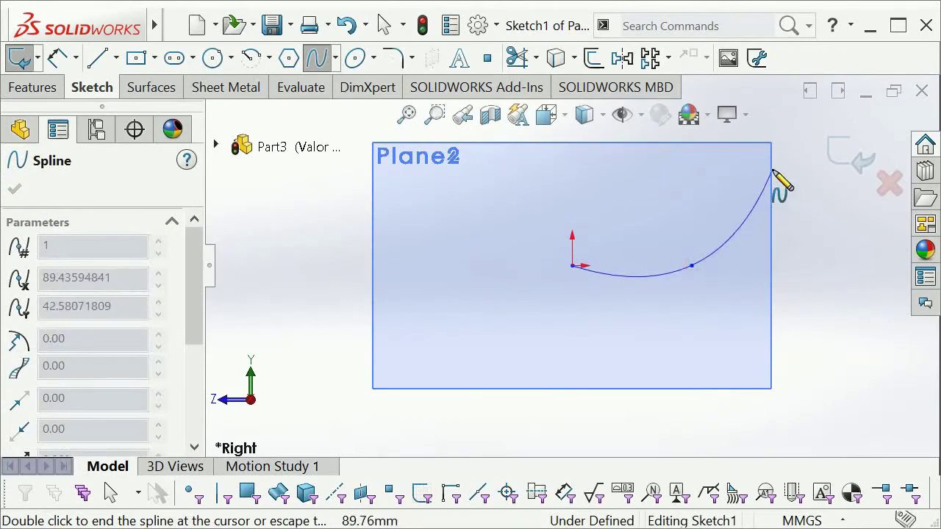
{"action": "left_click", "coordinate": [763, 223]}
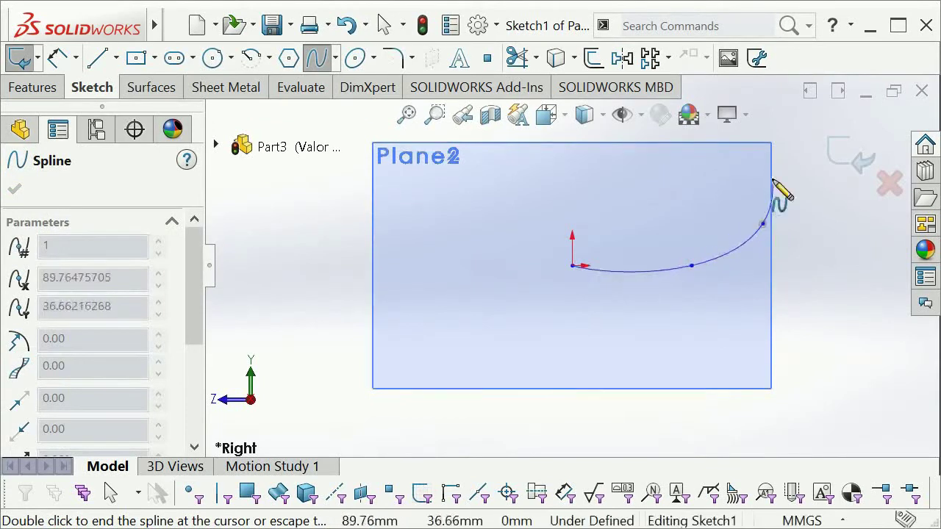
{"action": "double_click", "coordinate": [794, 145]}
{"action": "key", "text": "Escape"}
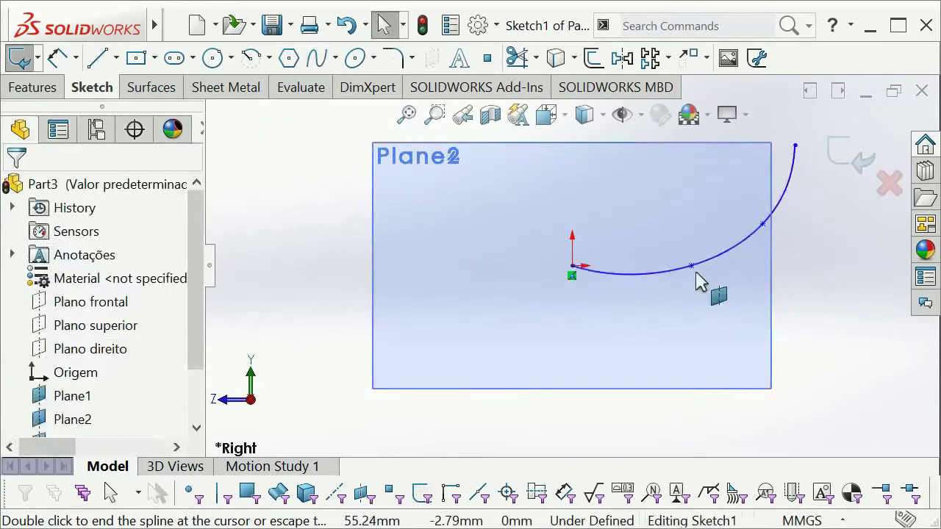
Step: Flatten the spline's lower section with its tangent handle and close the sketch as Sketch1
{"action": "left_click", "coordinate": [691, 265]}
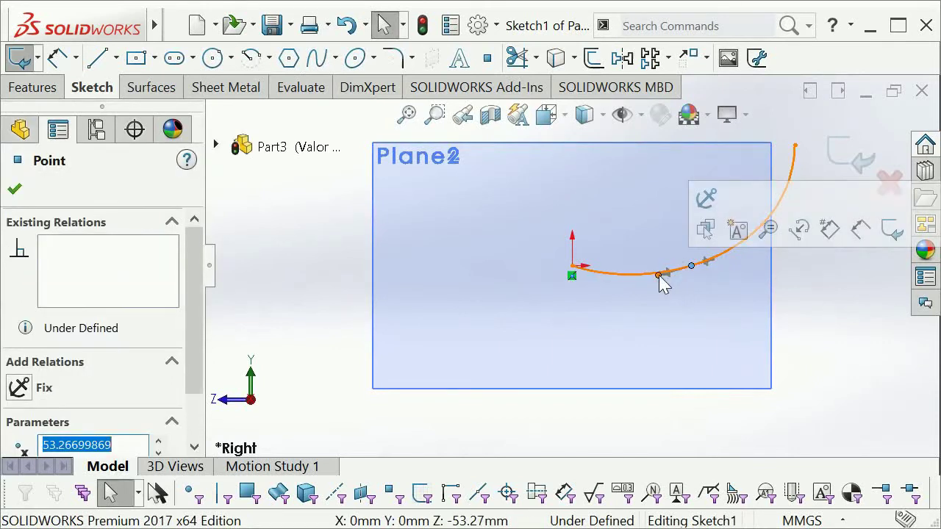
{"action": "left_click_drag", "start_coordinate": [655, 275], "coordinate": [657, 277]}
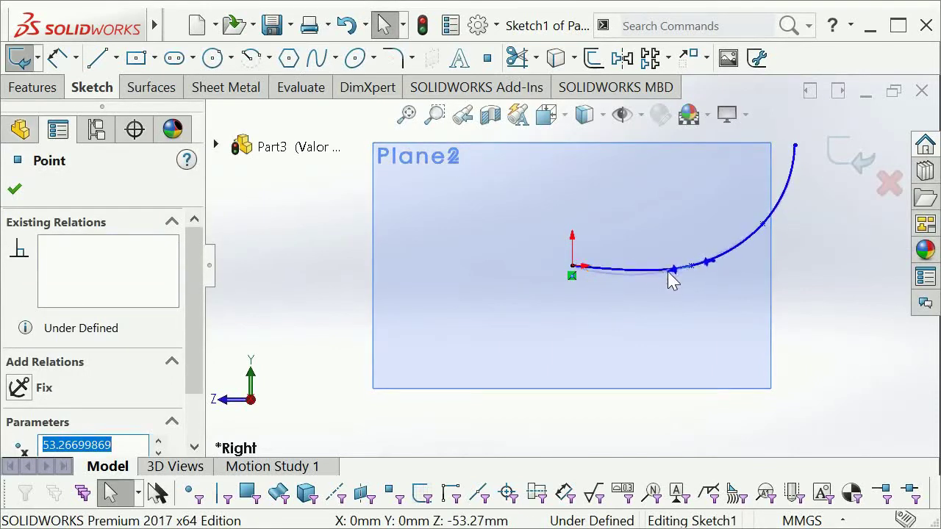
{"action": "left_click", "coordinate": [869, 298]}
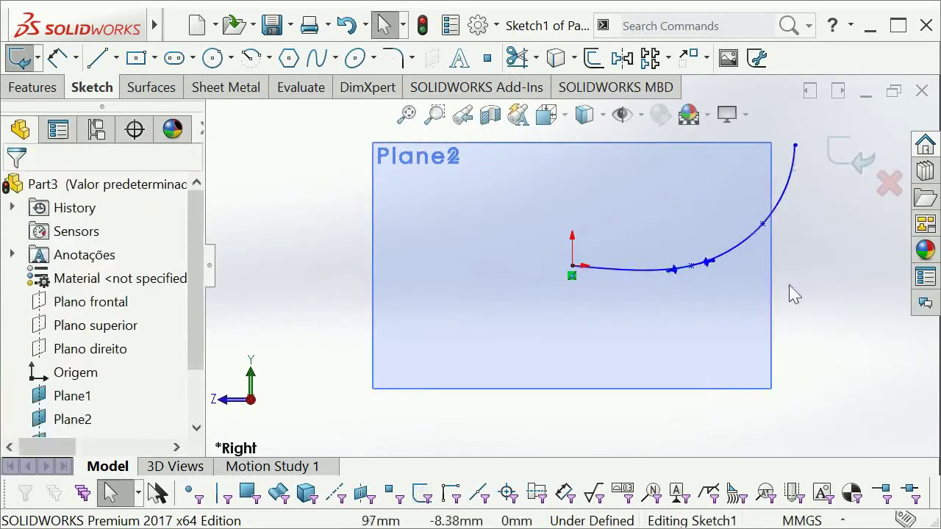
{"action": "mouse_move", "coordinate": [813, 288]}
{"action": "middle_mouse_down"}
{"action": "mouse_move", "coordinate": [735, 283]}
{"action": "mouse_move", "coordinate": [807, 188]}
{"action": "middle_mouse_up"}
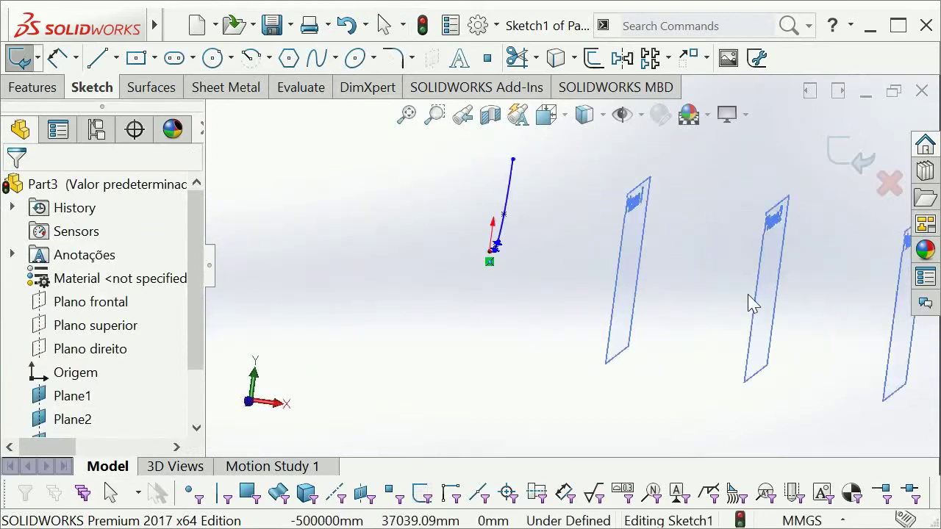
{"action": "left_click", "coordinate": [851, 152]}
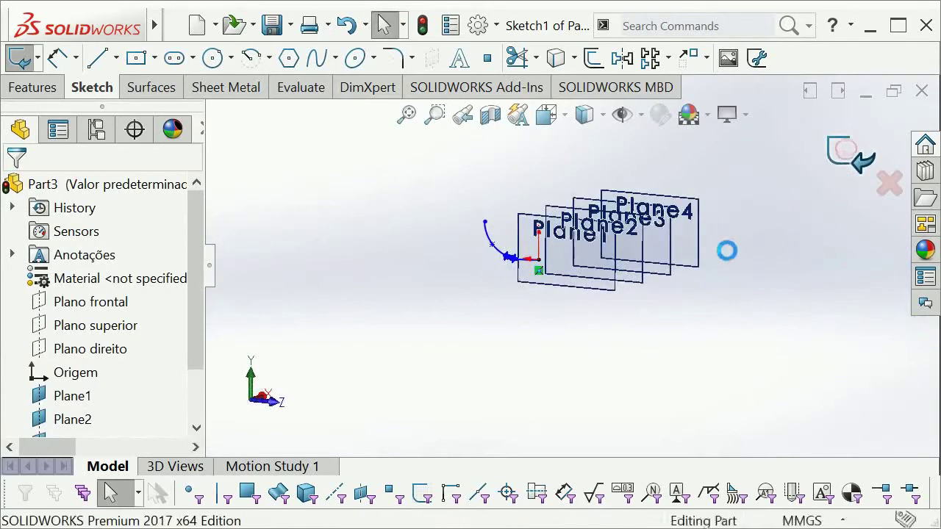
{"action": "mouse_move", "coordinate": [724, 250]}
{"action": "middle_mouse_down"}
{"action": "mouse_move", "coordinate": [519, 226]}
{"action": "mouse_move", "coordinate": [557, 231]}
{"action": "middle_mouse_up"}
{"action": "scroll", "coordinate": [573, 247], "scroll_direction": "down", "scroll_amount": 3}
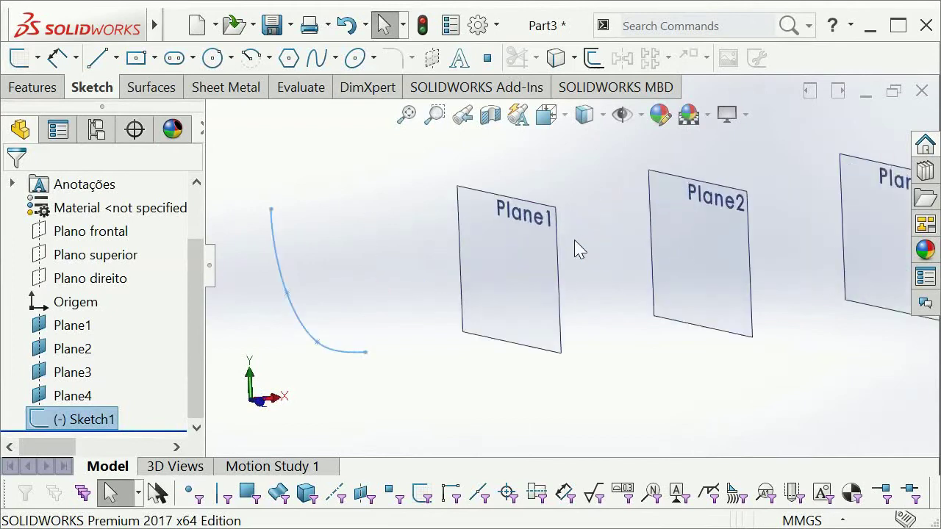
{"action": "left_click", "coordinate": [517, 263]}
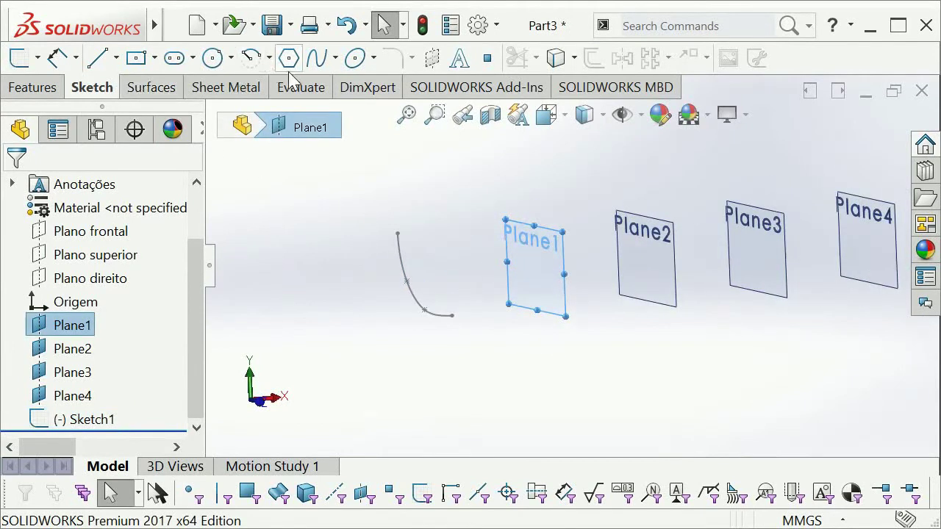
Step: On Plane1, draw Sketch2 as a spline from the origin to the first curve's top point
{"action": "left_click", "coordinate": [317, 57]}
{"action": "key", "text": "space"}
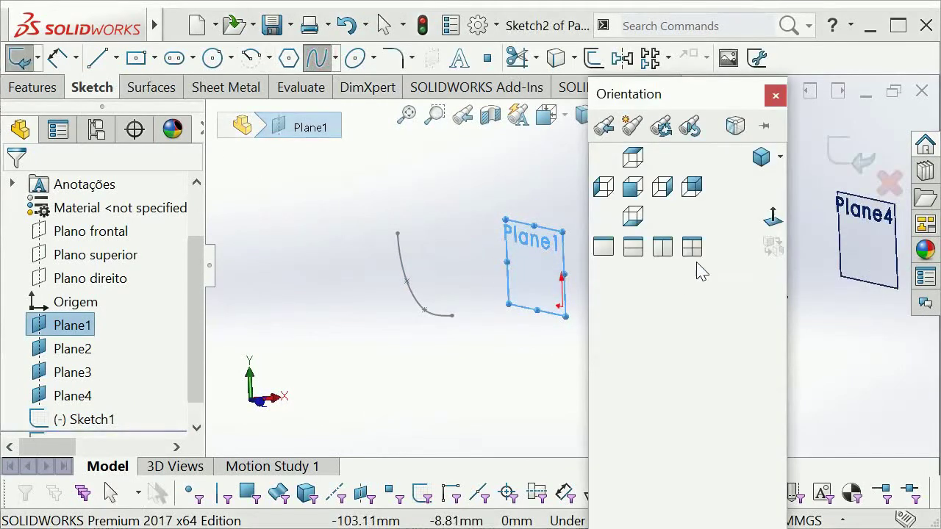
{"action": "left_click", "coordinate": [768, 219]}
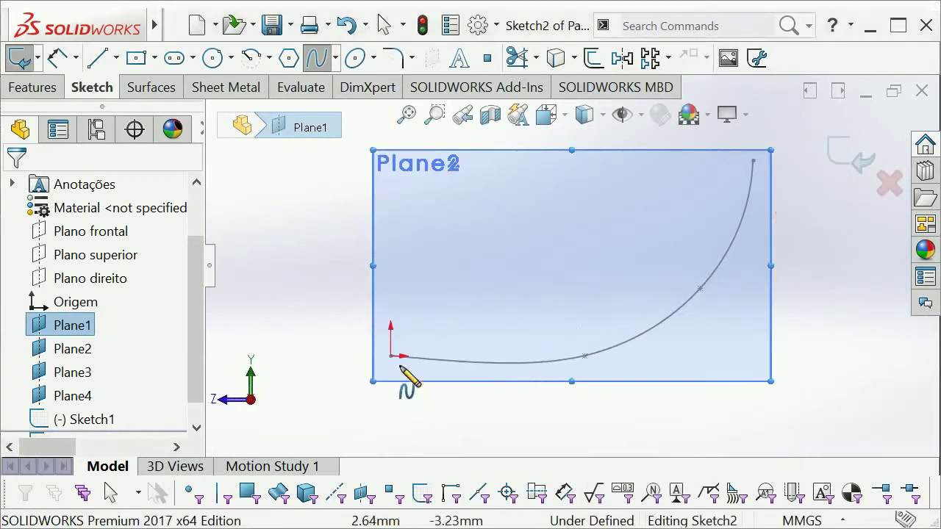
{"action": "left_click", "coordinate": [390, 356]}
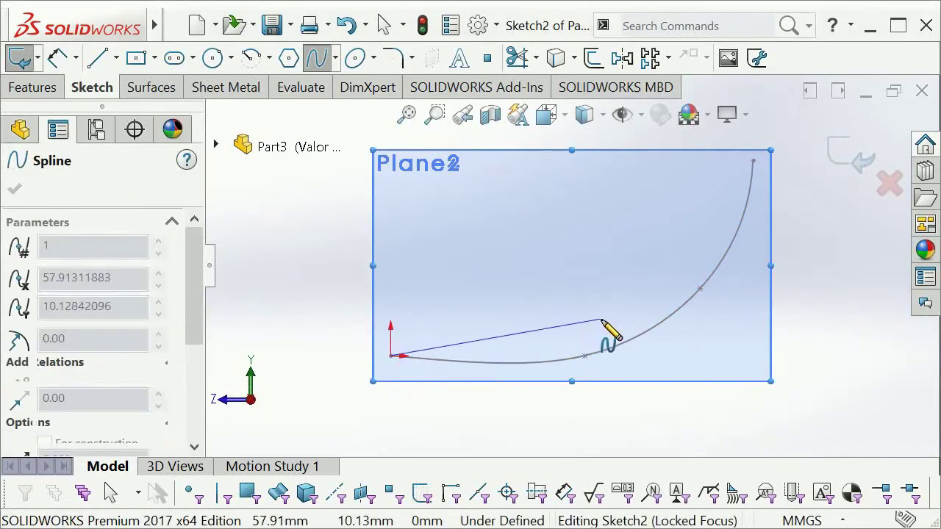
{"action": "double_click", "coordinate": [753, 160]}
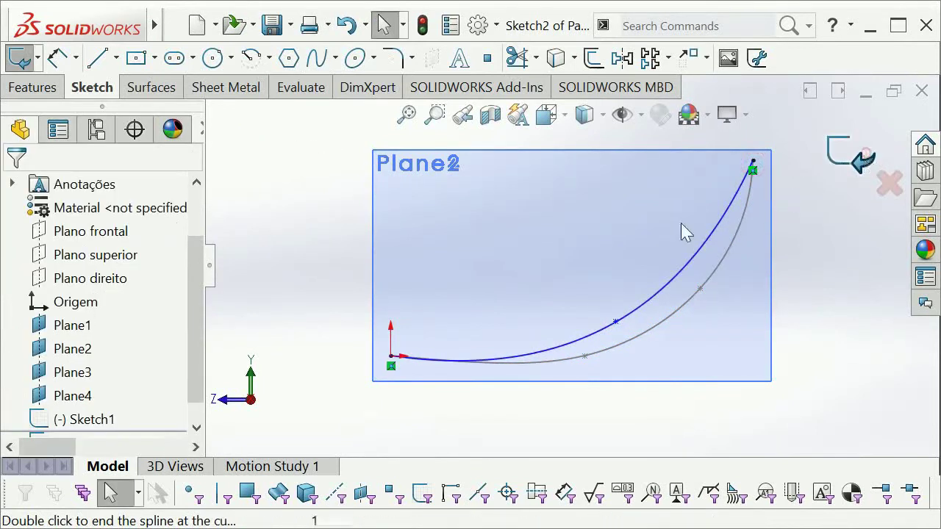
{"action": "key", "text": "ctrl+b"}
Step: On Plane2, draw Sketch3 as a spline from the origin through a middle point to the shared top point
{"action": "mouse_move", "coordinate": [495, 269]}
{"action": "middle_mouse_down"}
{"action": "mouse_move", "coordinate": [551, 273]}
{"action": "mouse_move", "coordinate": [571, 285]}
{"action": "middle_mouse_up"}
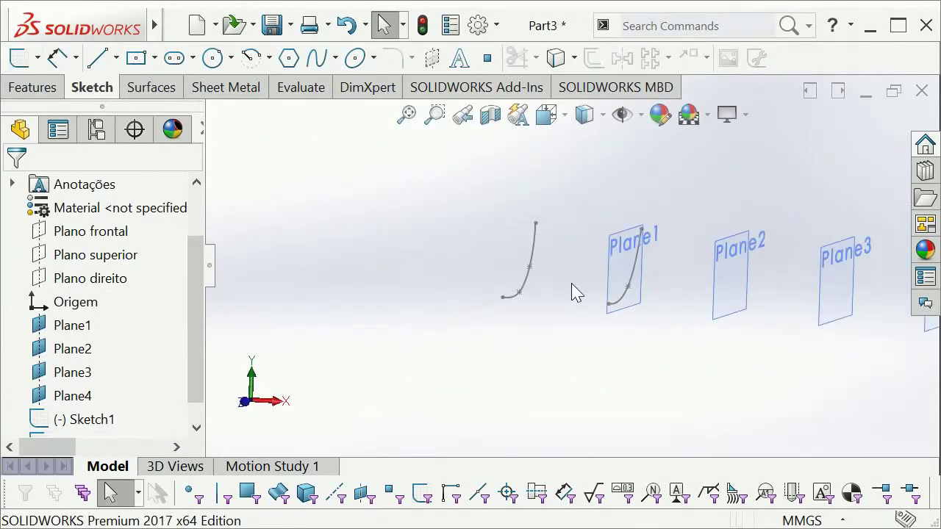
{"action": "left_click", "coordinate": [741, 285]}
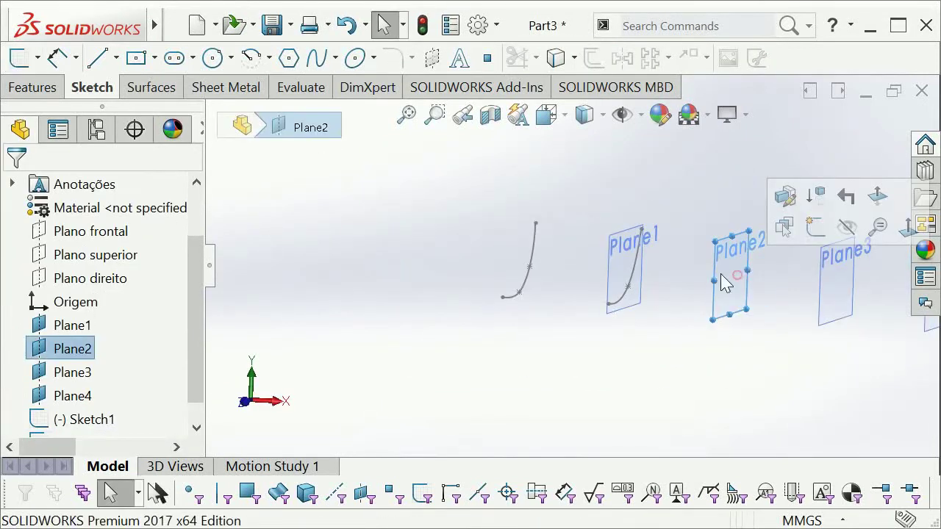
{"action": "left_click", "coordinate": [19, 57]}
{"action": "key", "text": "space"}
{"action": "left_click", "coordinate": [269, 122]}
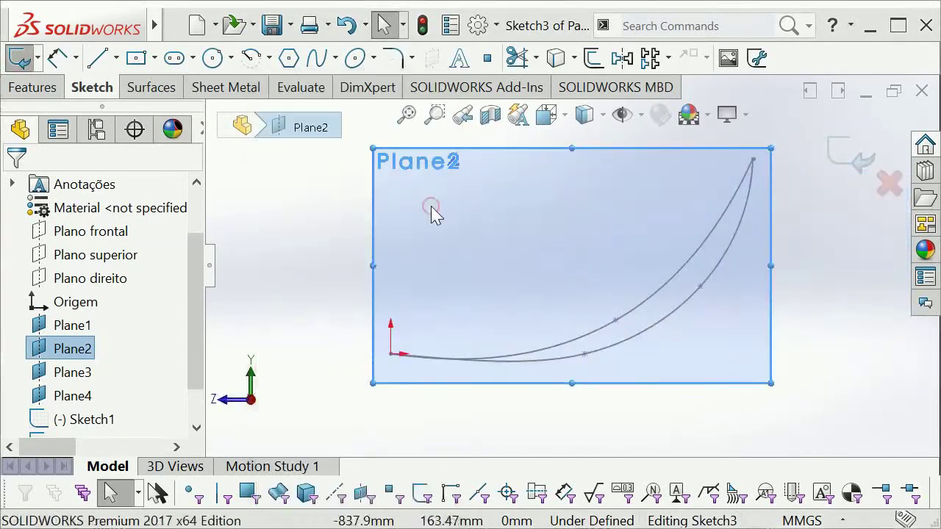
{"action": "left_click", "coordinate": [316, 59]}
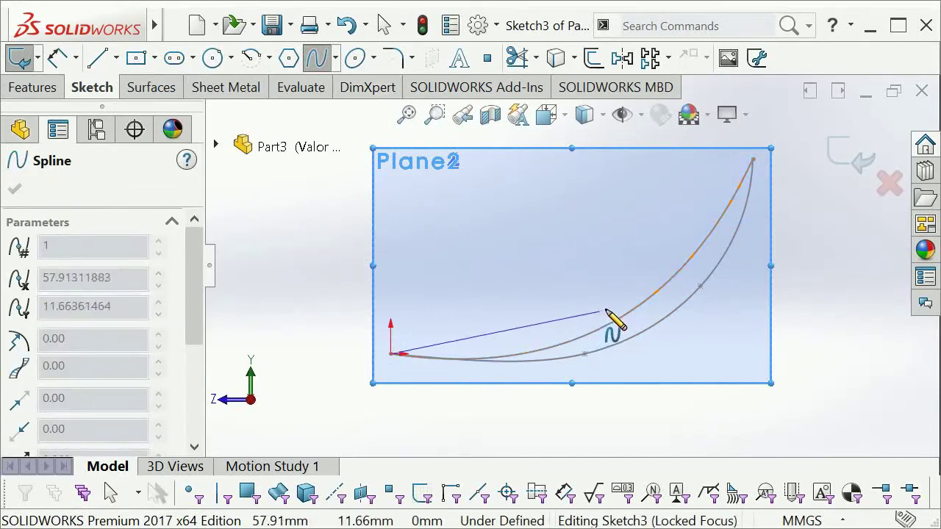
{"action": "left_click", "coordinate": [611, 310]}
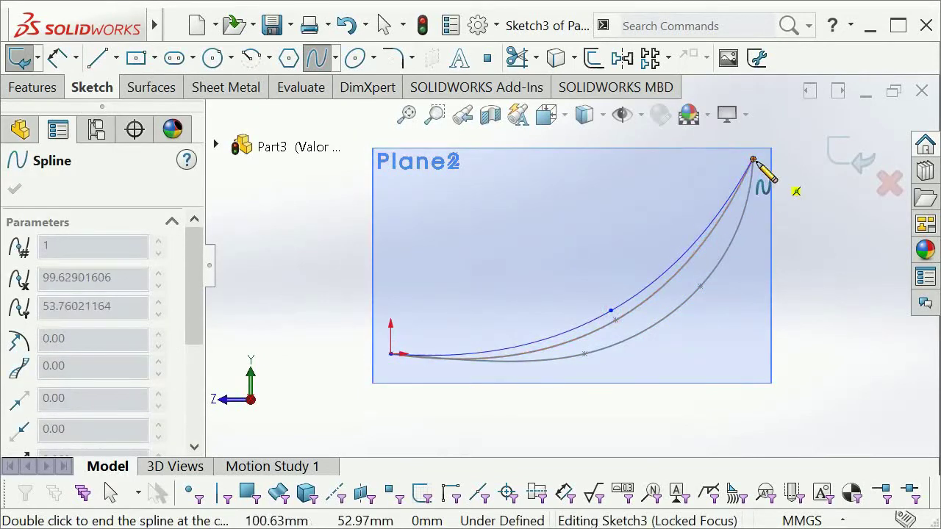
{"action": "double_click", "coordinate": [752, 160]}
{"action": "key", "text": "Escape"}
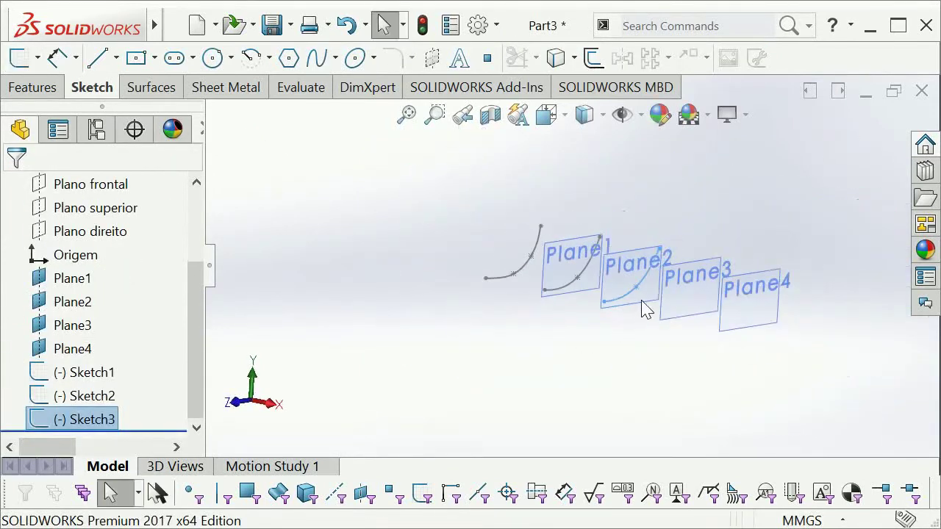
Step: On Plane3, draw a spline from the origin through a middle point to its top
{"action": "left_click", "coordinate": [700, 283]}
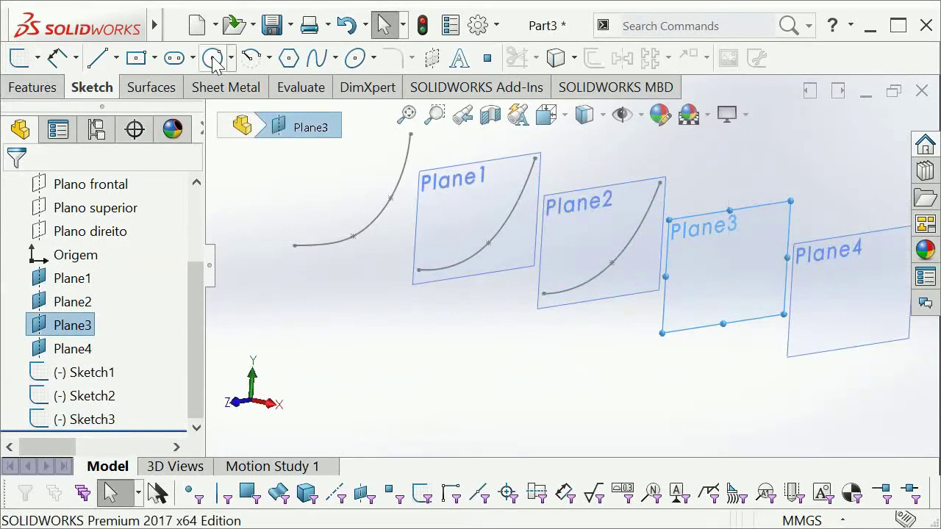
{"action": "left_click", "coordinate": [316, 57]}
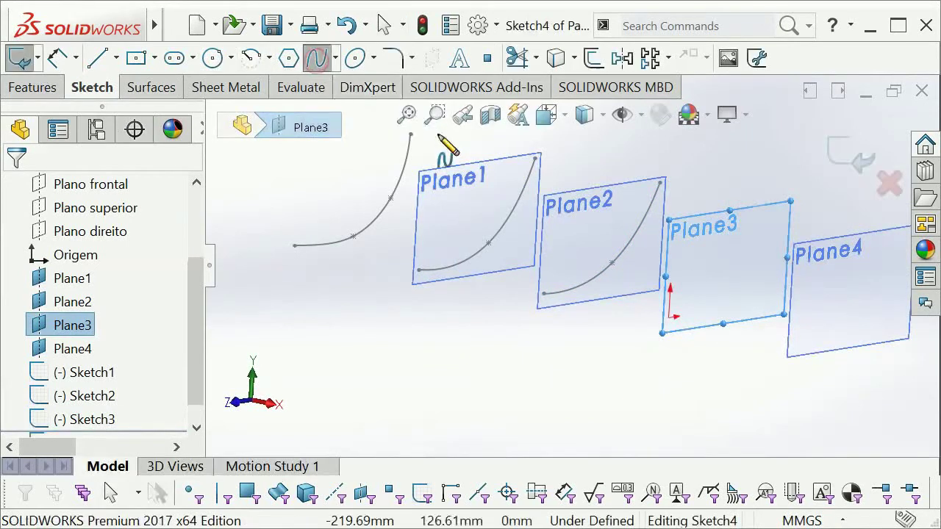
{"action": "key", "text": "space"}
{"action": "left_click", "coordinate": [561, 212]}
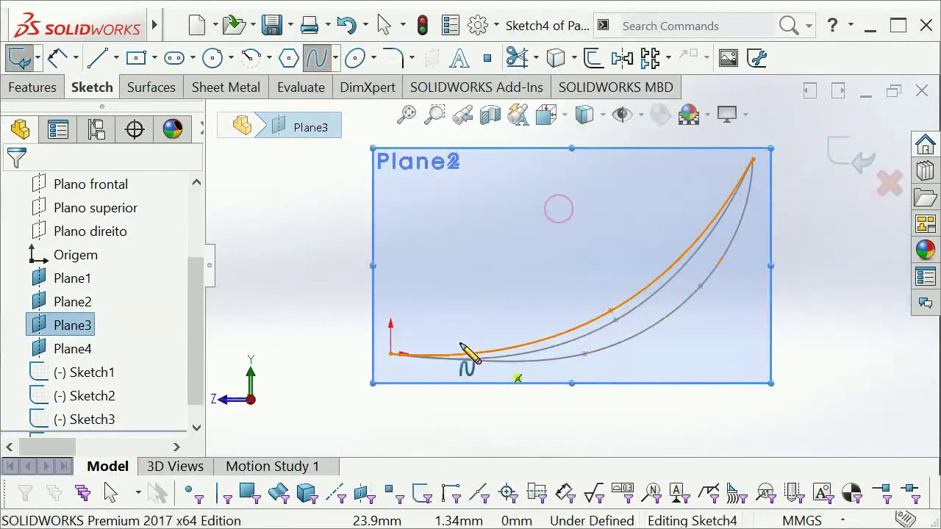
{"action": "left_click", "coordinate": [390, 354]}
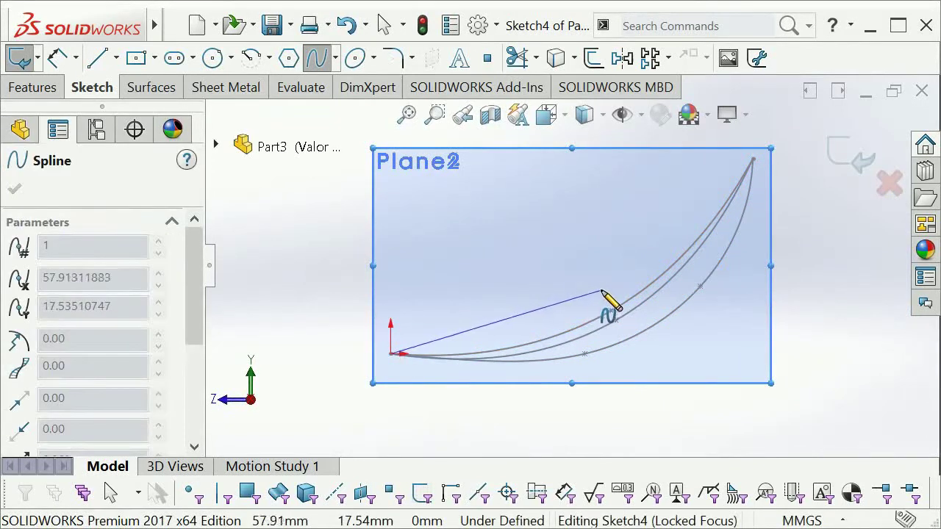
{"action": "left_click", "coordinate": [601, 291]}
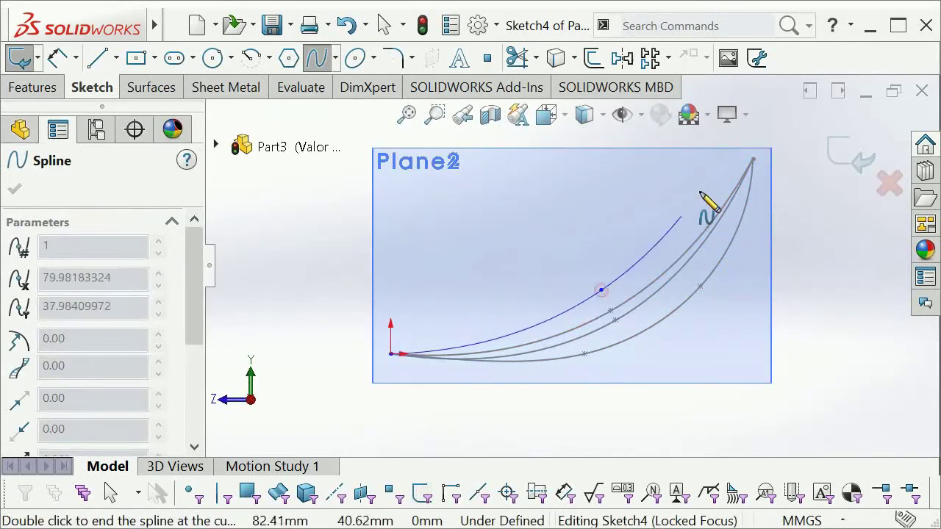
{"action": "double_click", "coordinate": [684, 160]}
Step: Reshape the Plane3 curve by moving its middle point and nudging its top endpoint left
{"action": "mouse_move", "coordinate": [605, 330]}
{"action": "middle_mouse_down"}
{"action": "mouse_move", "coordinate": [664, 316]}
{"action": "mouse_move", "coordinate": [616, 324]}
{"action": "mouse_move", "coordinate": [671, 272]}
{"action": "middle_mouse_up"}
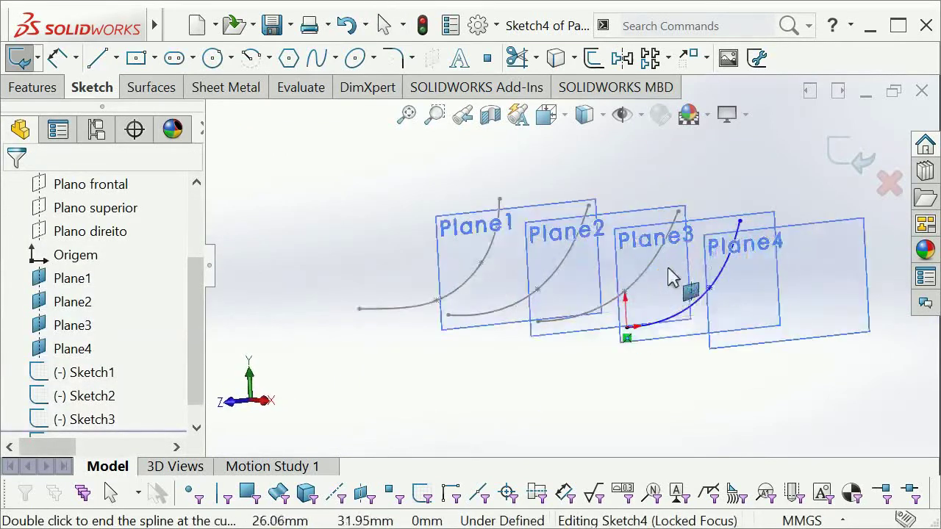
{"action": "left_click", "coordinate": [737, 223]}
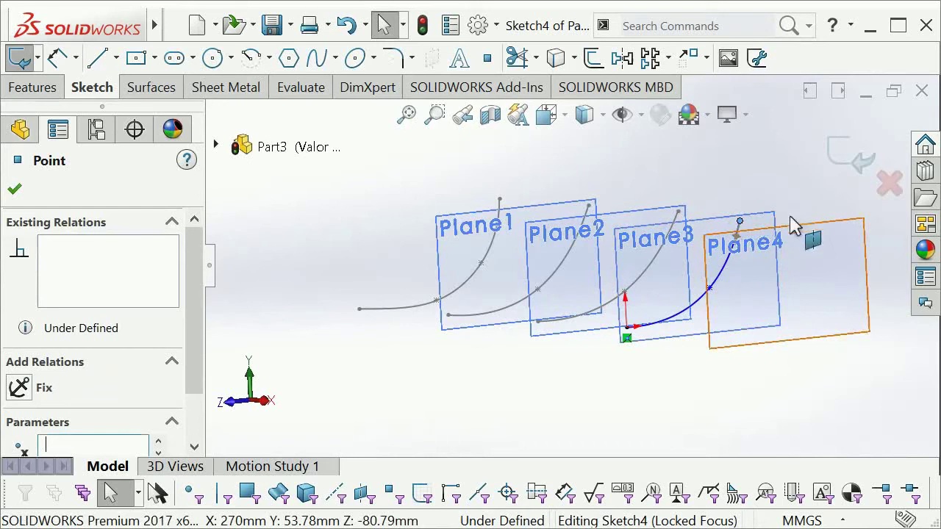
{"action": "left_click", "coordinate": [737, 169]}
{"action": "key", "text": "space"}
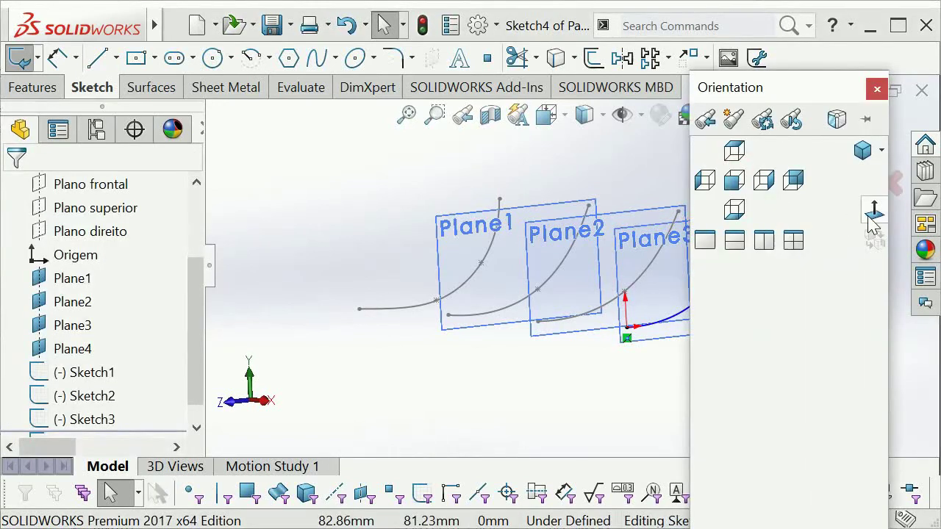
{"action": "left_click", "coordinate": [870, 216]}
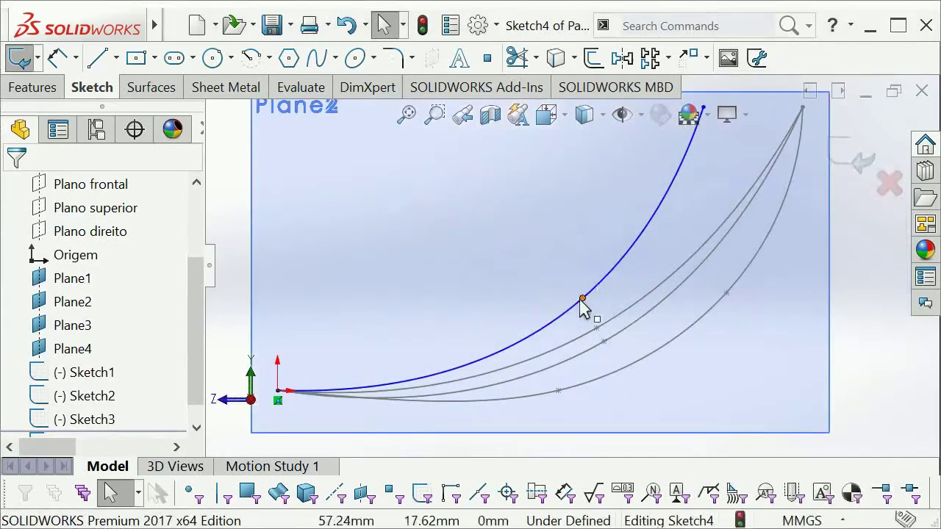
{"action": "left_click_drag", "start_coordinate": [580, 301], "coordinate": [563, 300]}
{"action": "scroll", "coordinate": [609, 232], "scroll_direction": "up", "scroll_amount": 3}
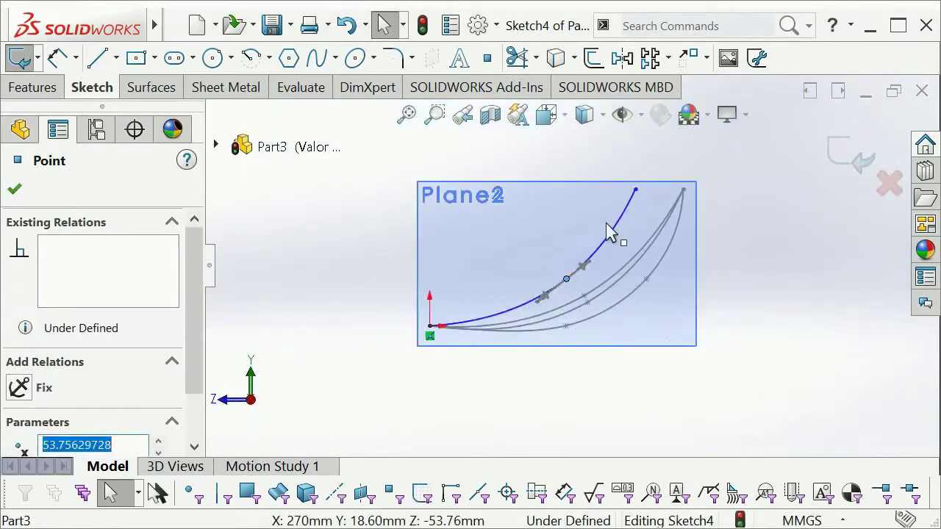
{"action": "left_click", "coordinate": [623, 217]}
{"action": "left_click_drag", "start_coordinate": [635, 191], "coordinate": [618, 208]}
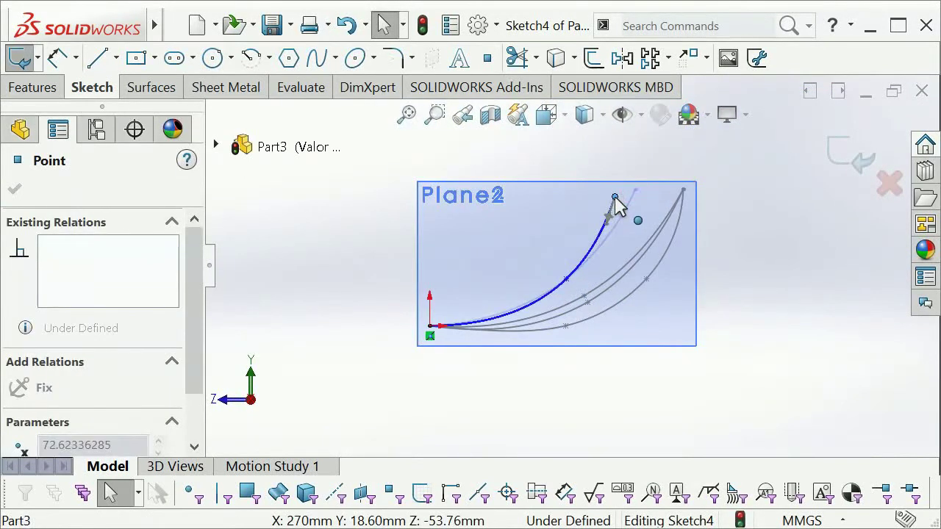
{"action": "left_click", "coordinate": [740, 217]}
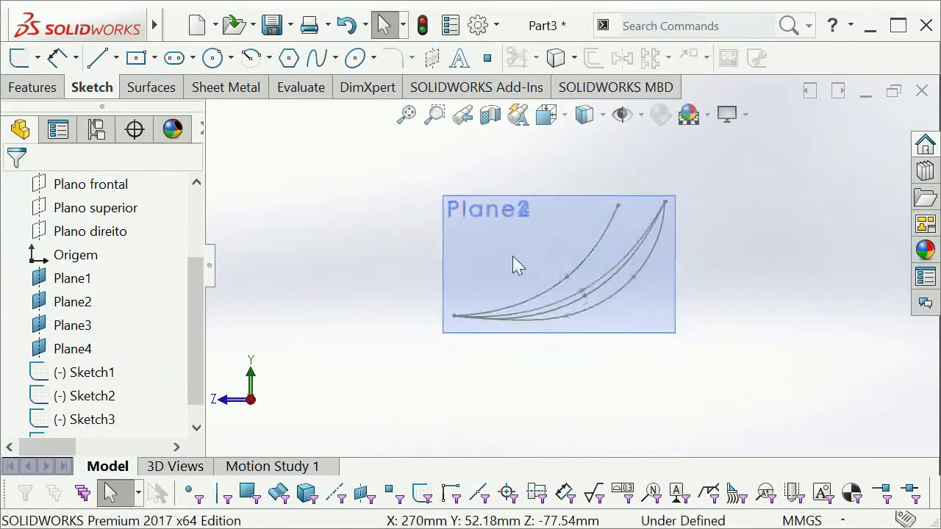
{"action": "left_click", "coordinate": [785, 320]}
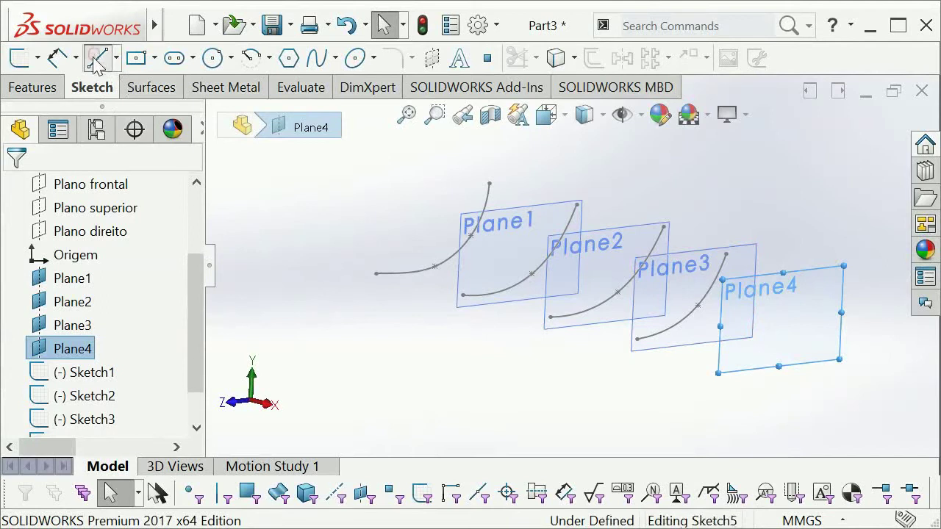
Step: On Plane4, sketch a vertical line starting at the origin and close the sketch
{"action": "key", "text": "l"}
{"action": "key", "text": "space"}
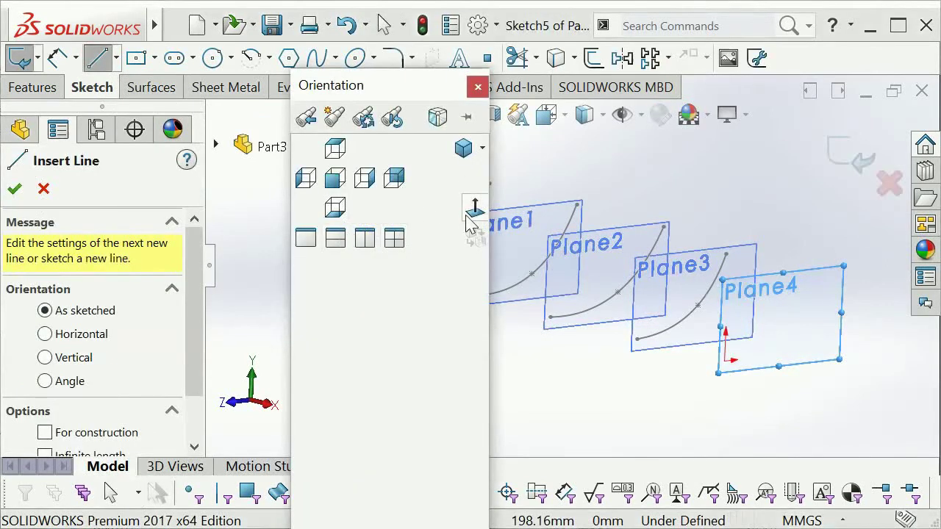
{"action": "left_click", "coordinate": [470, 214]}
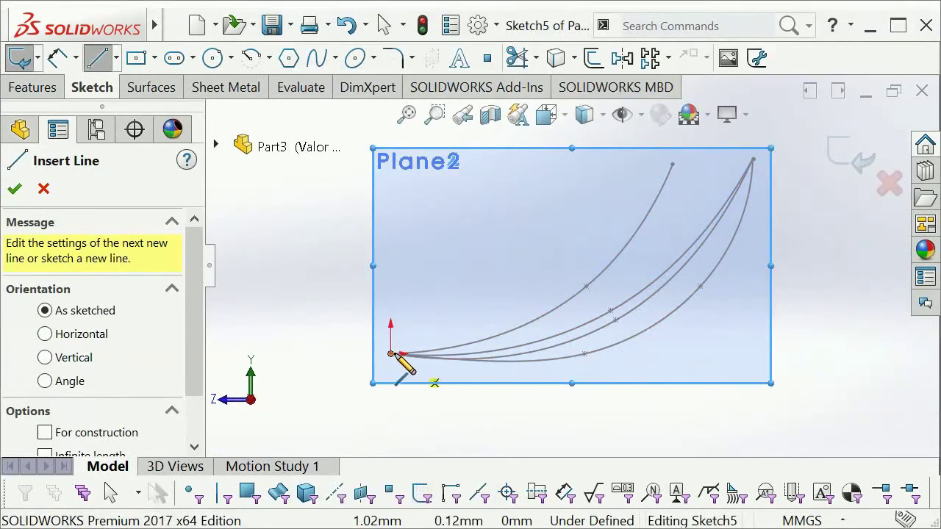
{"action": "left_click", "coordinate": [391, 355]}
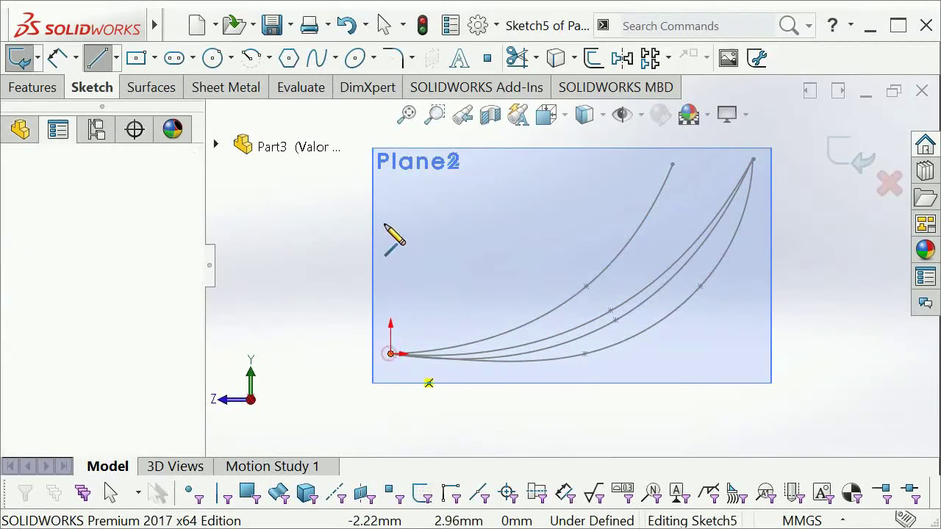
{"action": "double_click", "coordinate": [391, 160]}
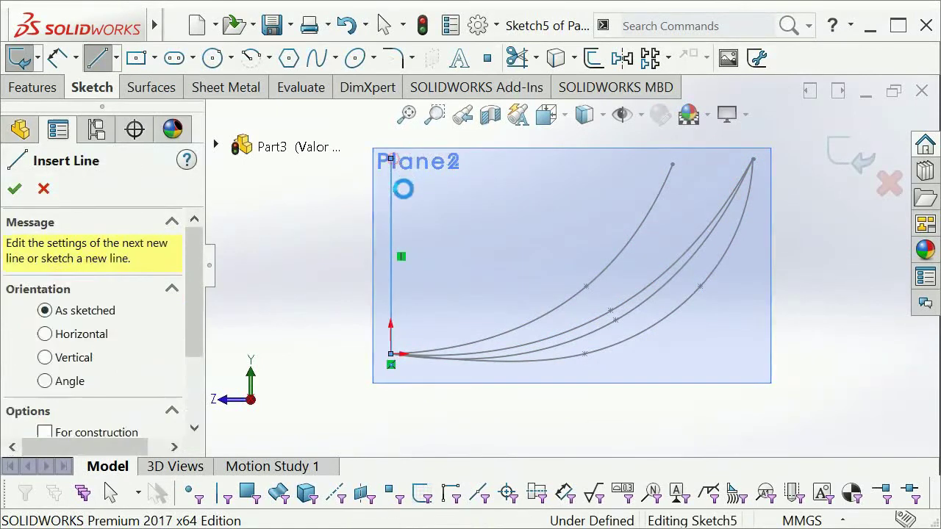
{"action": "mouse_move", "coordinate": [402, 184]}
{"action": "middle_mouse_down"}
{"action": "mouse_move", "coordinate": [392, 158]}
{"action": "mouse_move", "coordinate": [470, 210]}
{"action": "mouse_move", "coordinate": [421, 193]}
{"action": "mouse_move", "coordinate": [504, 242]}
{"action": "mouse_move", "coordinate": [490, 248]}
{"action": "mouse_move", "coordinate": [446, 231]}
{"action": "mouse_move", "coordinate": [933, 370]}
{"action": "middle_mouse_up"}
{"action": "key", "text": "Escape"}
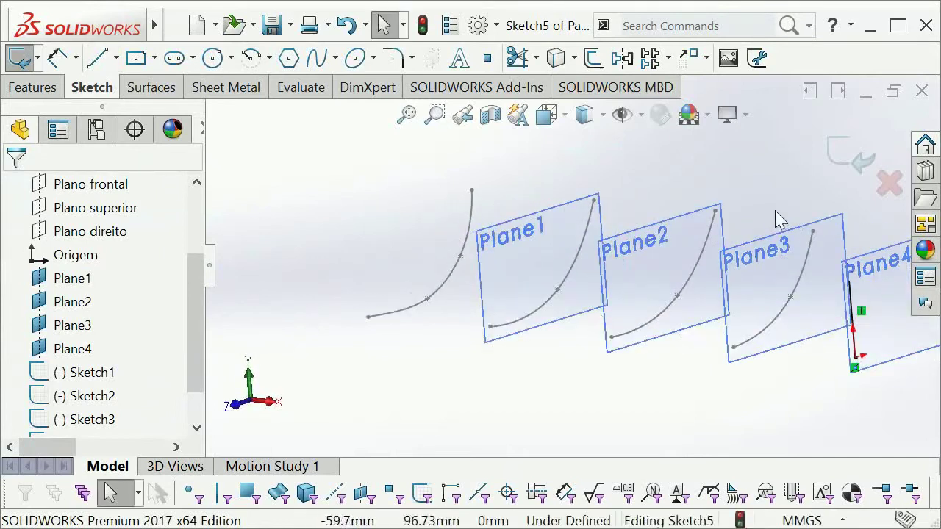
{"action": "left_click", "coordinate": [871, 152]}
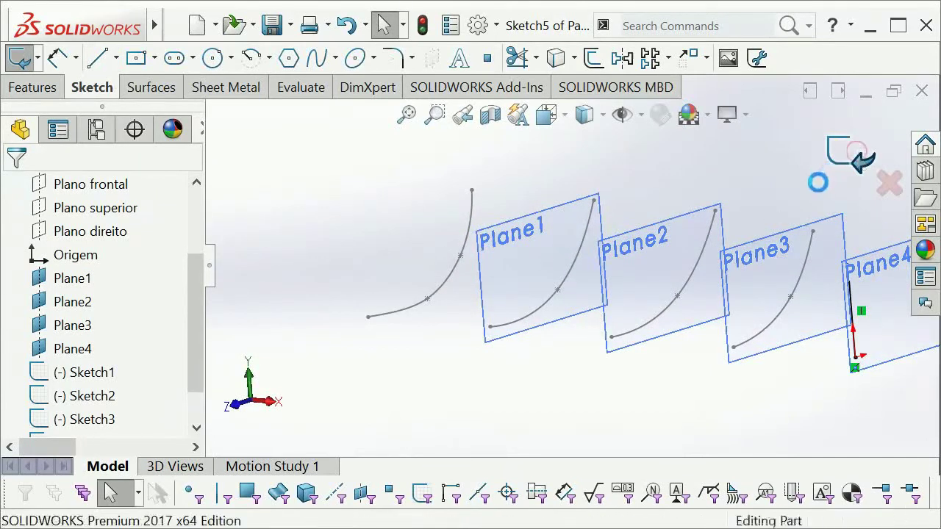
Step: Reopen Sketch5 and move the line's lower end up off the origin
{"action": "mouse_move", "coordinate": [739, 319]}
{"action": "middle_mouse_down"}
{"action": "mouse_move", "coordinate": [645, 273]}
{"action": "mouse_move", "coordinate": [755, 296]}
{"action": "mouse_move", "coordinate": [421, 247]}
{"action": "middle_mouse_up"}
{"action": "mouse_move", "coordinate": [305, 246]}
{"action": "middle_mouse_down"}
{"action": "mouse_move", "coordinate": [610, 301]}
{"action": "mouse_move", "coordinate": [498, 301]}
{"action": "mouse_move", "coordinate": [550, 292]}
{"action": "mouse_move", "coordinate": [597, 300]}
{"action": "mouse_move", "coordinate": [488, 214]}
{"action": "mouse_move", "coordinate": [762, 250]}
{"action": "middle_mouse_up"}
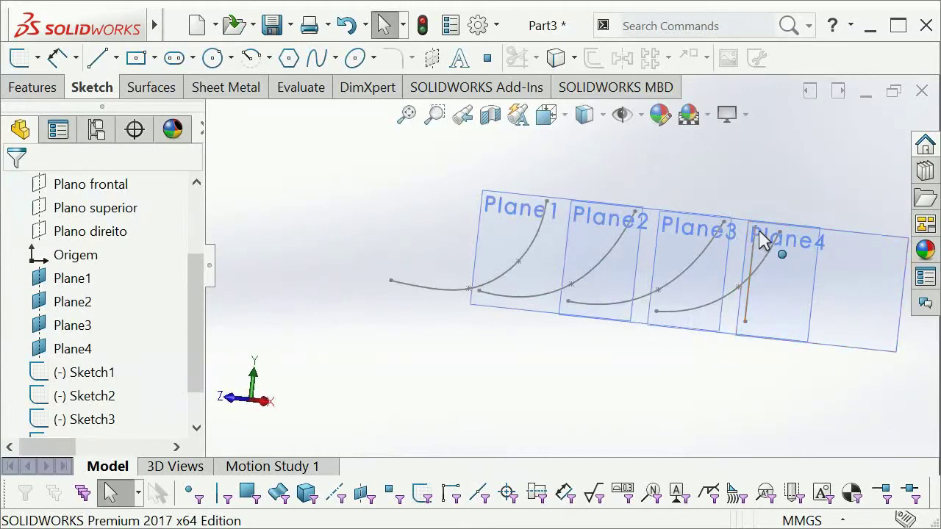
{"action": "left_click", "coordinate": [751, 301]}
{"action": "left_click", "coordinate": [794, 214]}
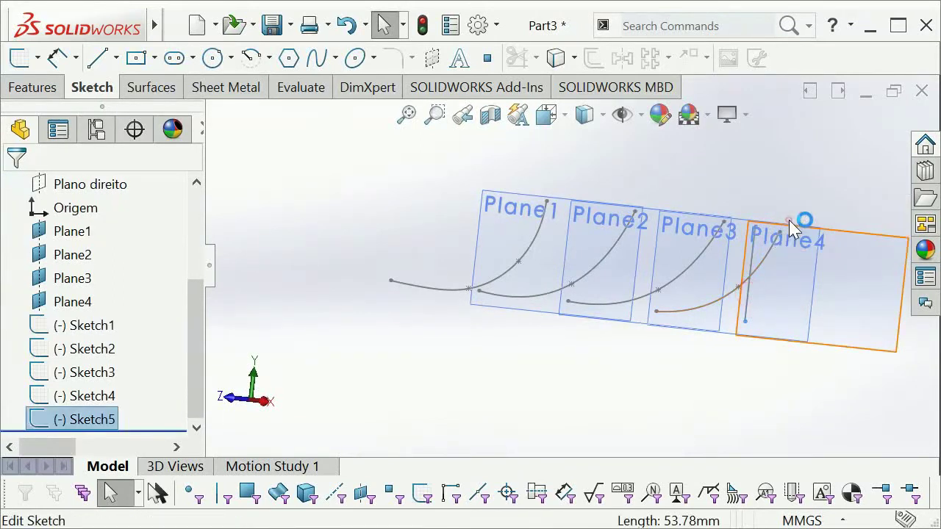
{"action": "key", "text": "space"}
{"action": "left_click", "coordinate": [907, 208]}
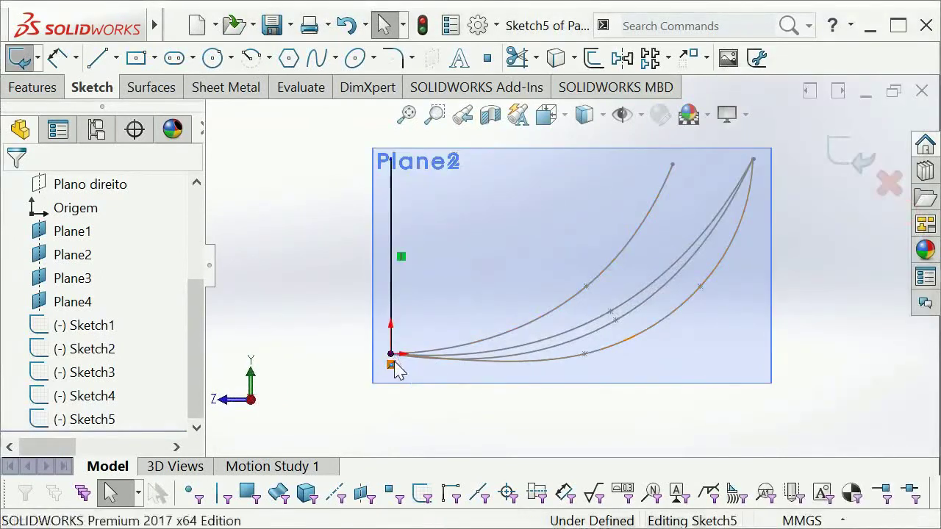
{"action": "left_click_drag", "start_coordinate": [394, 370], "coordinate": [398, 360]}
{"action": "mouse_move", "coordinate": [395, 316]}
{"action": "left_mouse_down"}
{"action": "mouse_move", "coordinate": [395, 213]}
{"action": "mouse_move", "coordinate": [392, 229]}
{"action": "left_mouse_up"}
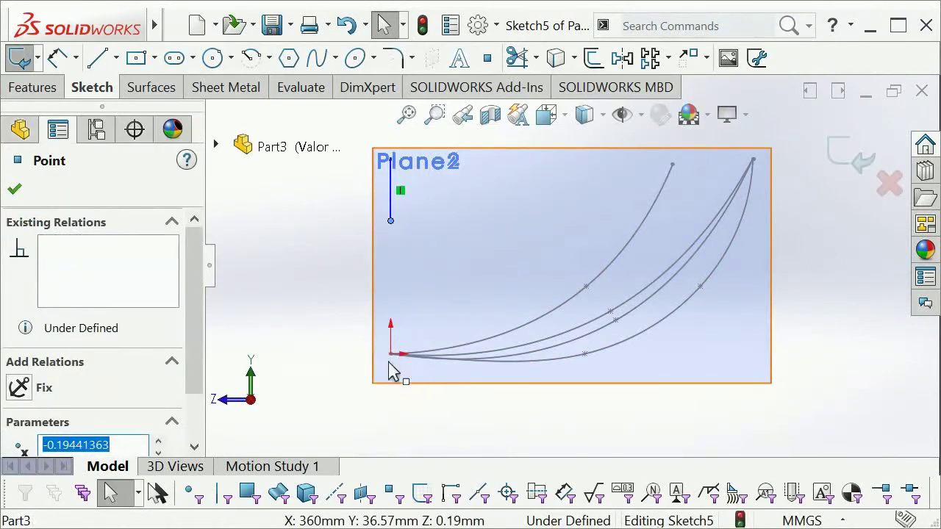
Step: Add a Vertical relation between the line's lower endpoint and the origin, then exit Sketch5
{"action": "left_click", "coordinate": [241, 346]}
{"action": "left_click_drag", "start_coordinate": [242, 346], "coordinate": [408, 367]}
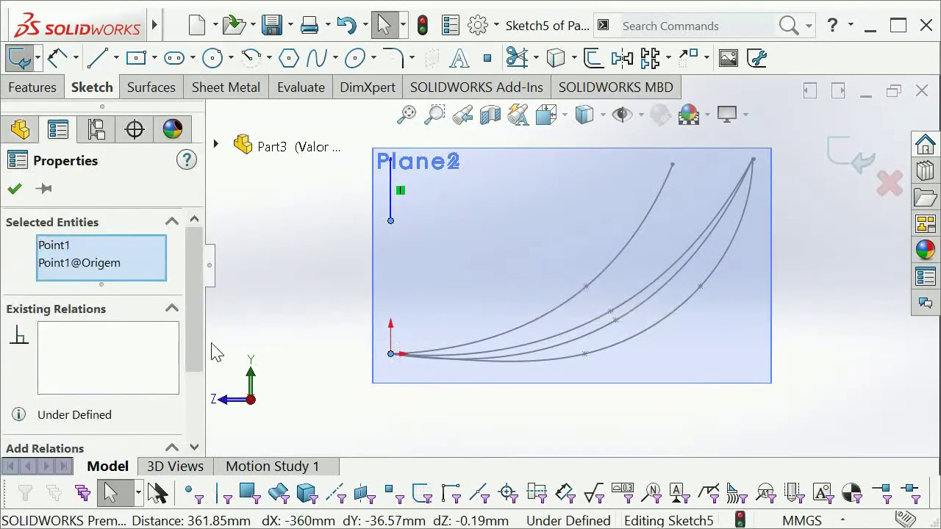
{"action": "scroll", "coordinate": [199, 325], "scroll_direction": "down", "scroll_amount": 1}
{"action": "scroll", "coordinate": [147, 353], "scroll_direction": "down", "scroll_amount": 4}
{"action": "left_click", "coordinate": [20, 387]}
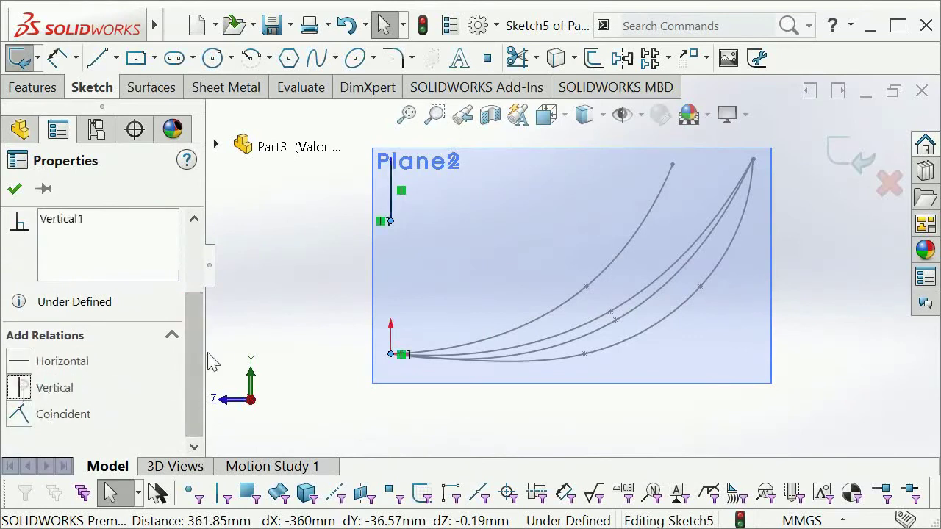
{"action": "key", "text": "Escape"}
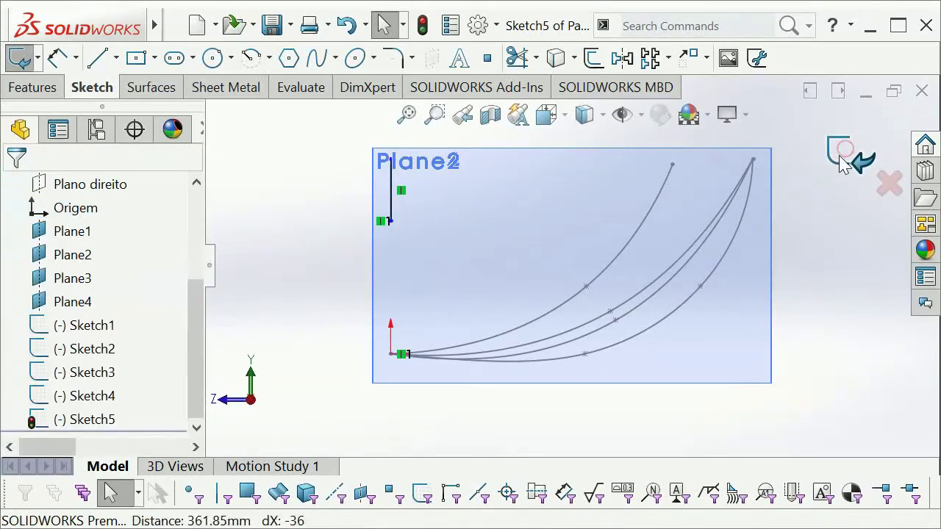
{"action": "left_click", "coordinate": [843, 162]}
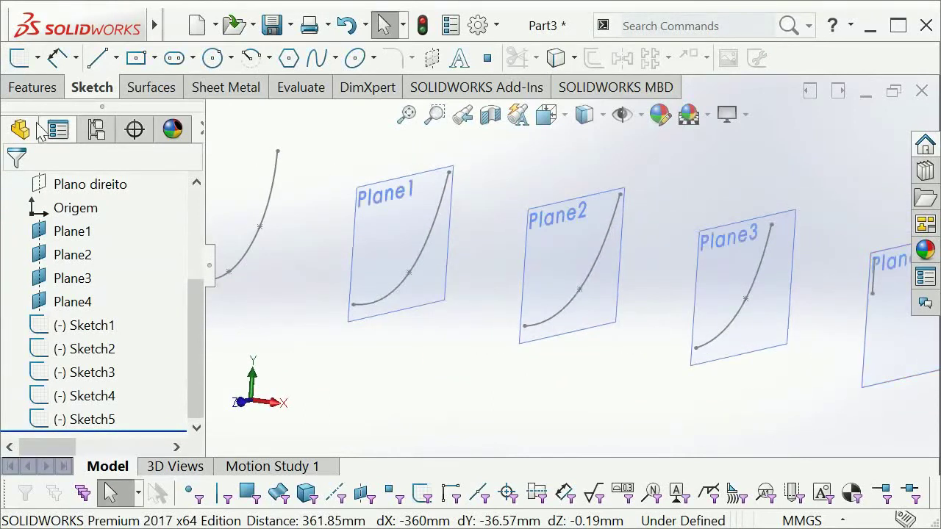
Step: Try a solid Lofted Boss/Base on the first two curves, cancel it, and show the Surfaces tools
{"action": "left_click", "coordinate": [29, 90]}
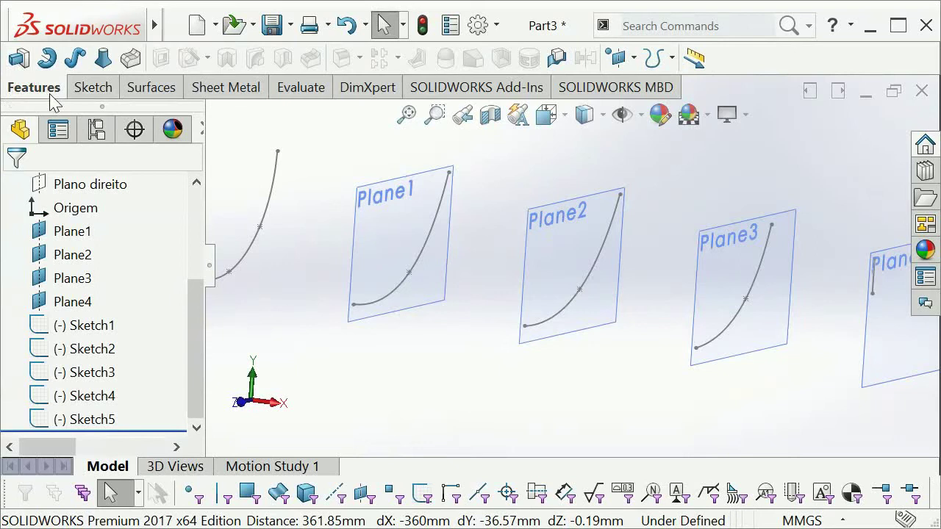
{"action": "left_click", "coordinate": [103, 64]}
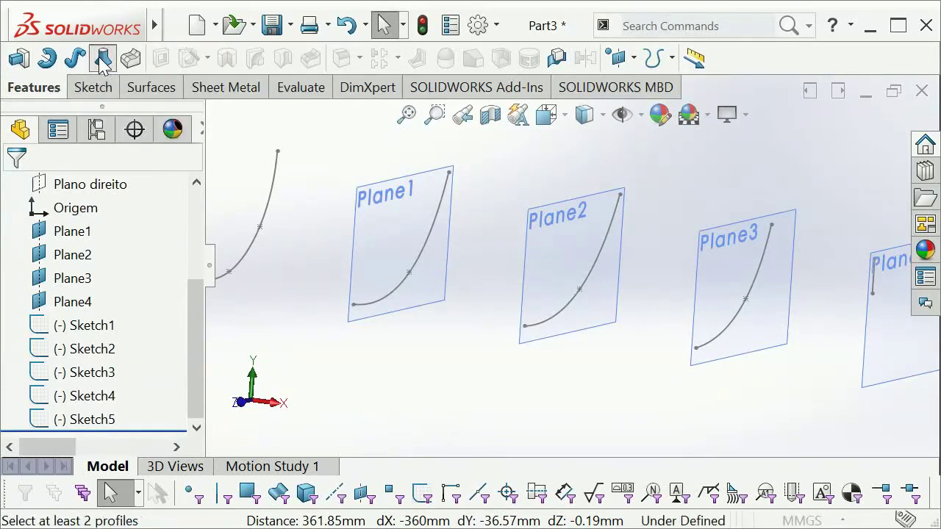
{"action": "left_click", "coordinate": [274, 195]}
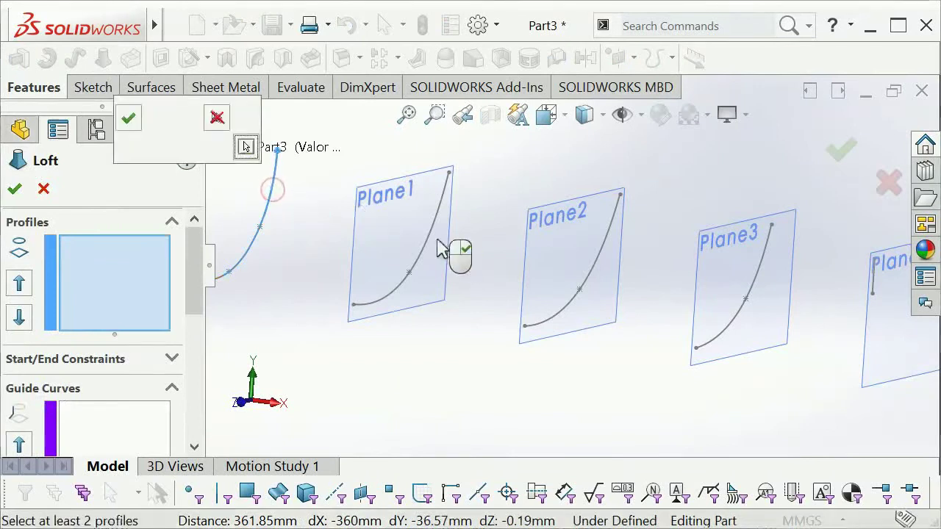
{"action": "left_click", "coordinate": [435, 234]}
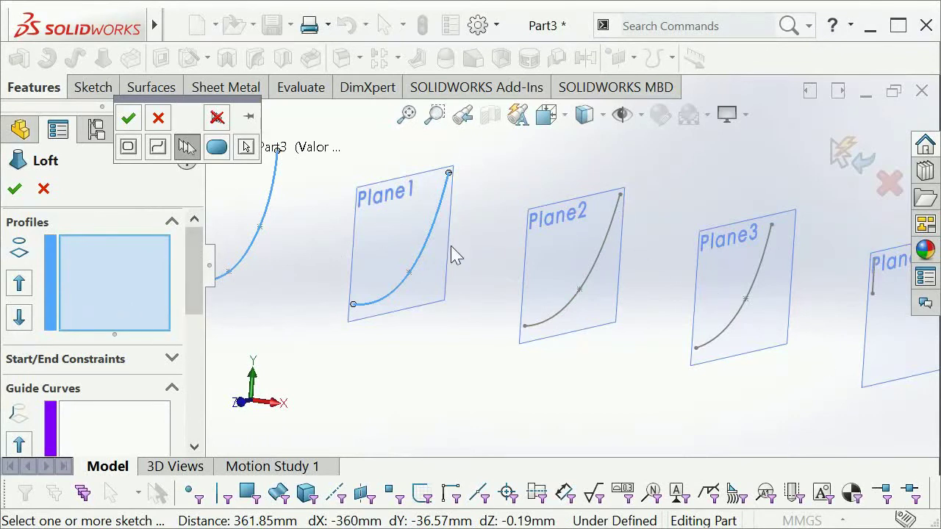
{"action": "key", "text": "Escape"}
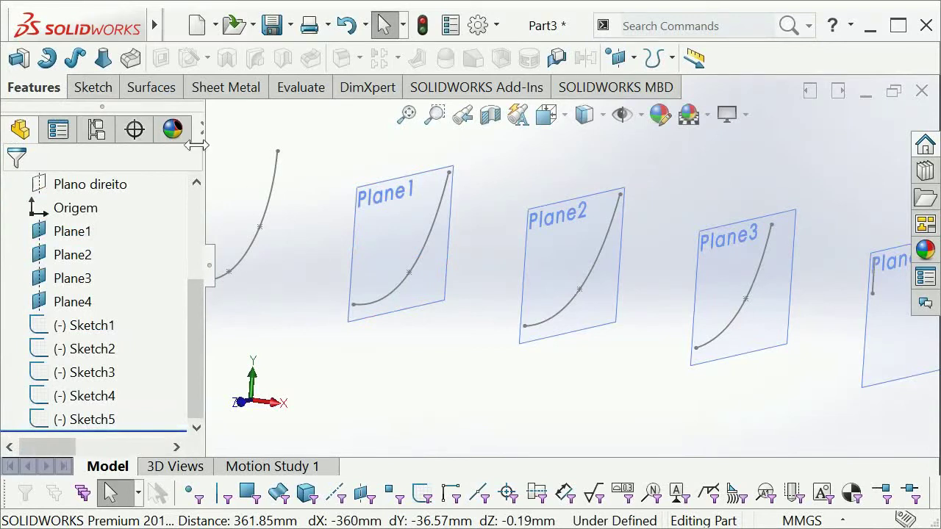
{"action": "left_click", "coordinate": [151, 88]}
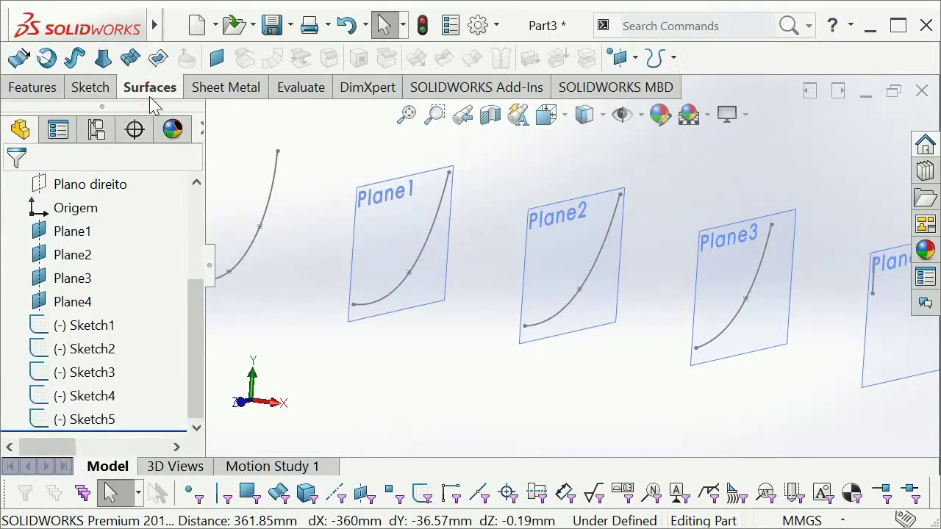
{"action": "left_click", "coordinate": [104, 59]}
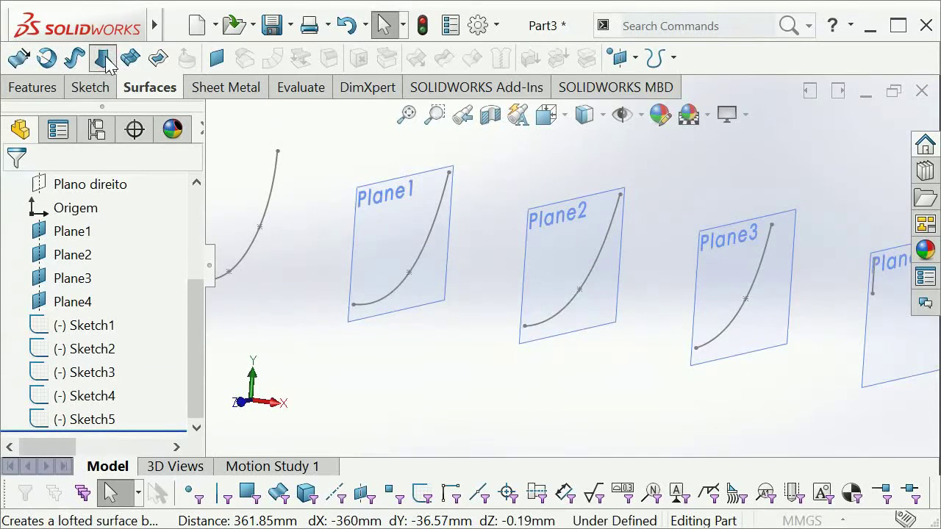
{"action": "left_click", "coordinate": [271, 191]}
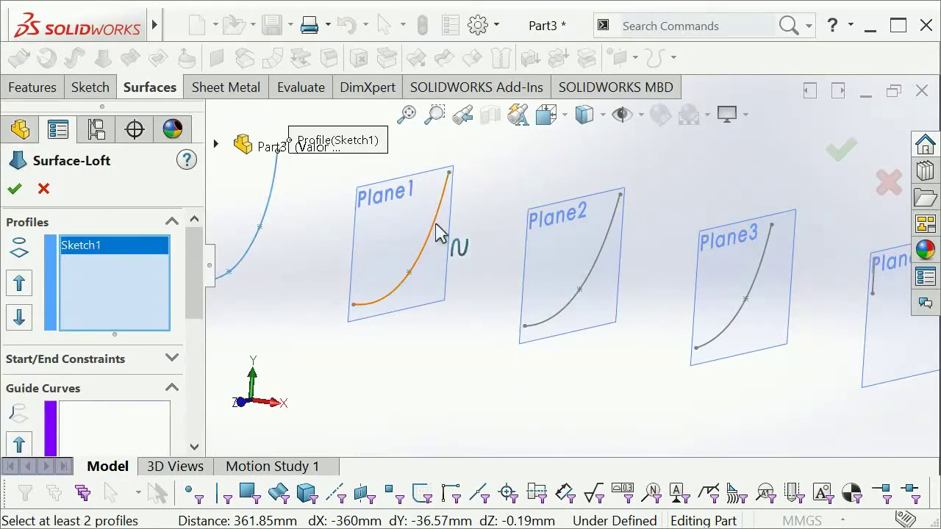
{"action": "left_click", "coordinate": [436, 230]}
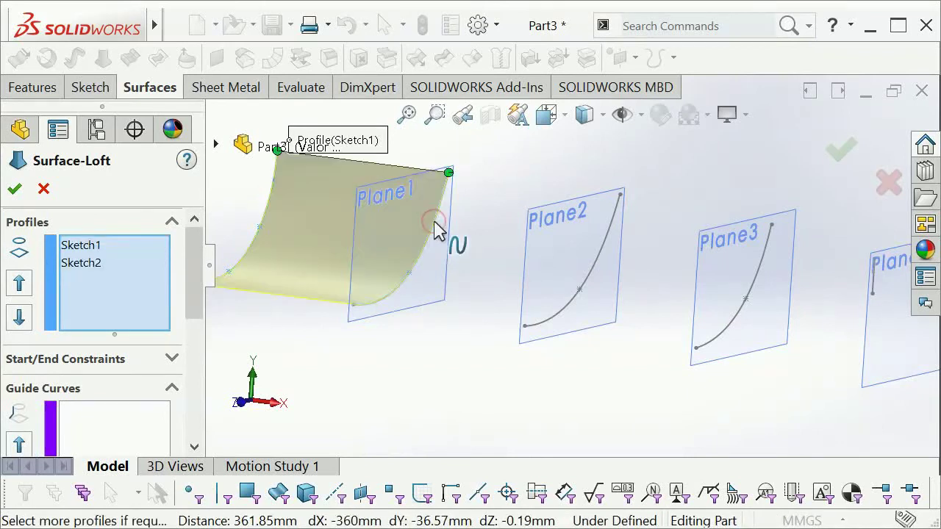
{"action": "mouse_move", "coordinate": [436, 230]}
{"action": "middle_mouse_down"}
{"action": "mouse_move", "coordinate": [357, 230]}
{"action": "mouse_move", "coordinate": [426, 210]}
{"action": "mouse_move", "coordinate": [661, 279]}
{"action": "middle_mouse_up"}
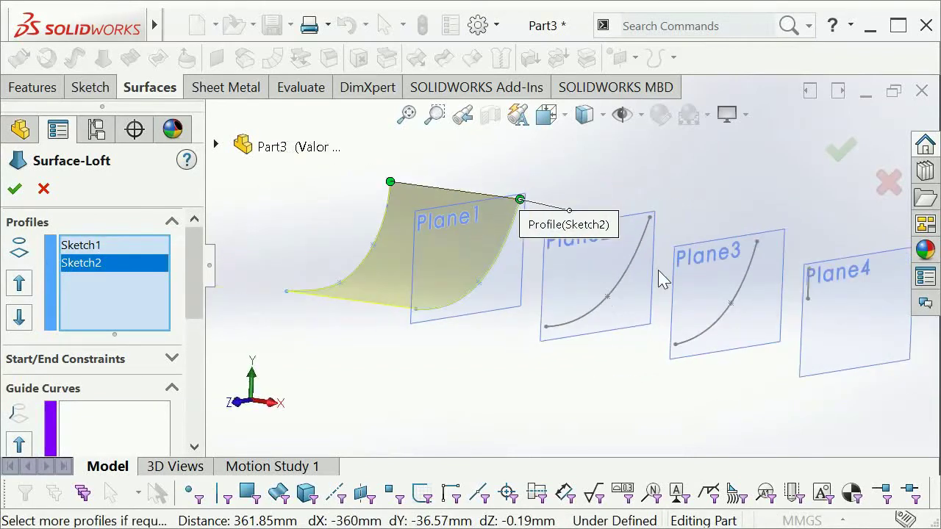
{"action": "left_click", "coordinate": [647, 266]}
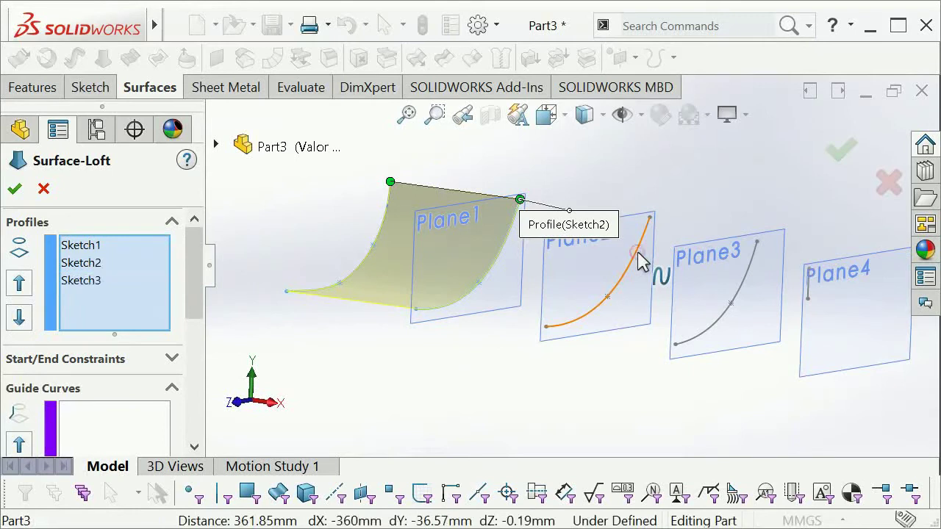
{"action": "left_click", "coordinate": [749, 278]}
{"action": "left_click", "coordinate": [809, 292]}
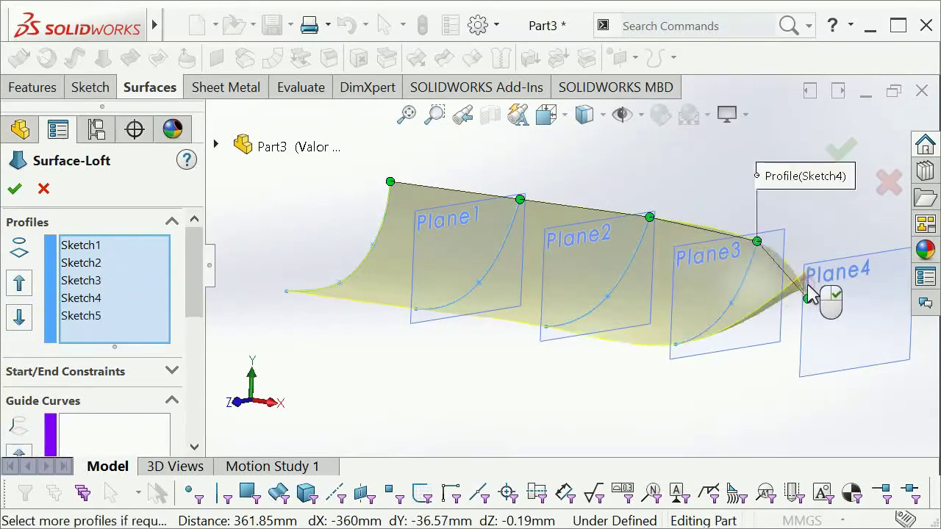
{"action": "scroll", "coordinate": [820, 313], "scroll_direction": "down", "scroll_amount": 2}
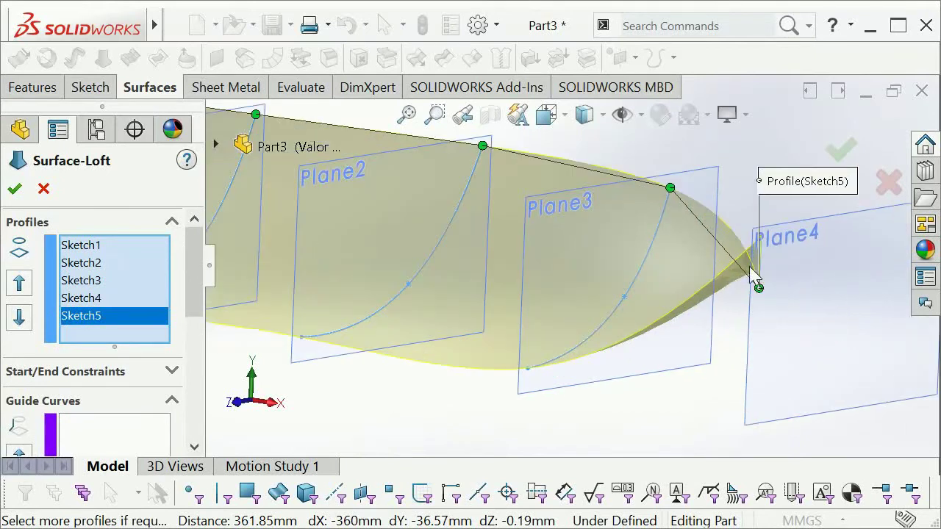
{"action": "middle_click_drag", "start_coordinate": [723, 267], "coordinate": [676, 258]}
{"action": "scroll", "coordinate": [426, 287], "scroll_direction": "up", "scroll_amount": 5}
{"action": "scroll", "coordinate": [432, 266], "scroll_direction": "down", "scroll_amount": 1}
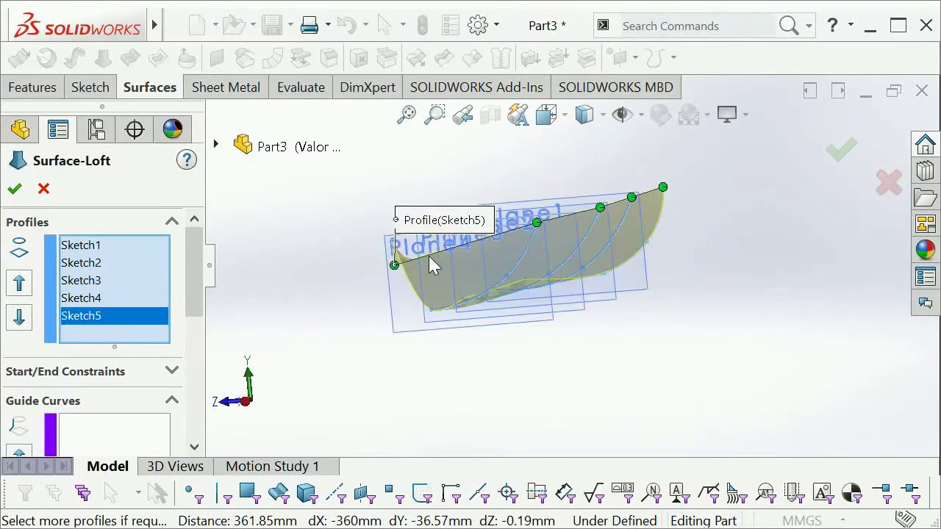
{"action": "scroll", "coordinate": [433, 266], "scroll_direction": "down", "scroll_amount": 2}
{"action": "scroll", "coordinate": [434, 258], "scroll_direction": "down", "scroll_amount": 1}
{"action": "scroll", "coordinate": [452, 235], "scroll_direction": "up", "scroll_amount": 3}
{"action": "middle_click_drag", "start_coordinate": [452, 235], "coordinate": [514, 270]}
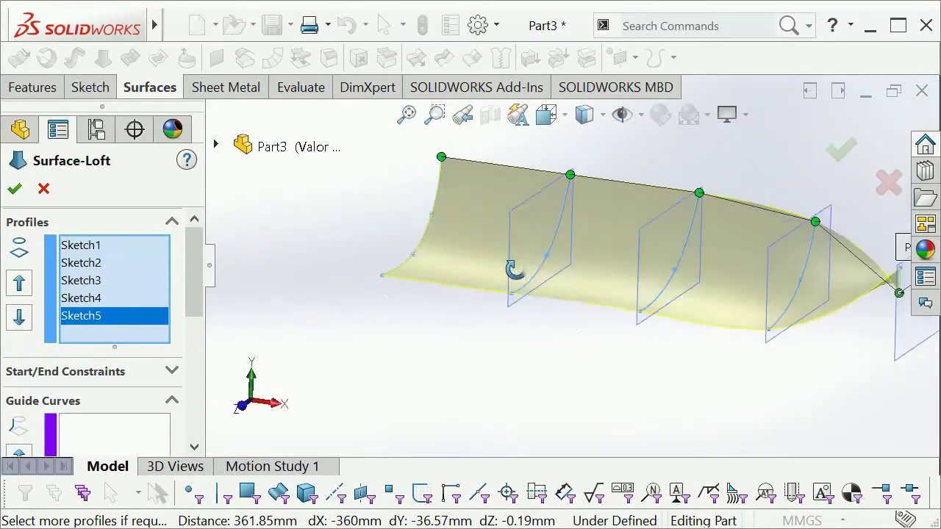
{"action": "middle_click_drag", "start_coordinate": [807, 278], "coordinate": [630, 210]}
{"action": "scroll", "coordinate": [729, 231], "scroll_direction": "down", "scroll_amount": 1}
{"action": "middle_click_drag", "start_coordinate": [728, 231], "coordinate": [777, 287]}
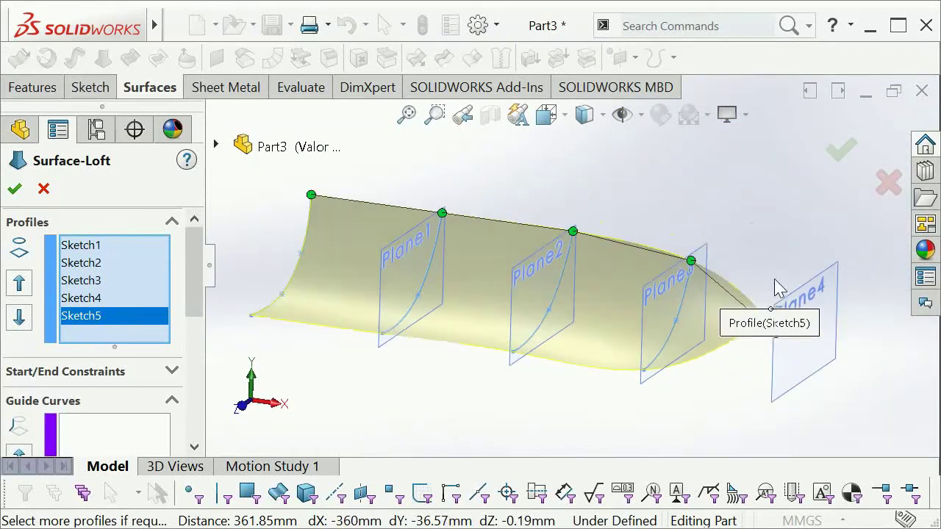
{"action": "scroll", "coordinate": [737, 357], "scroll_direction": "down", "scroll_amount": 3}
{"action": "scroll", "coordinate": [738, 355], "scroll_direction": "down", "scroll_amount": 2}
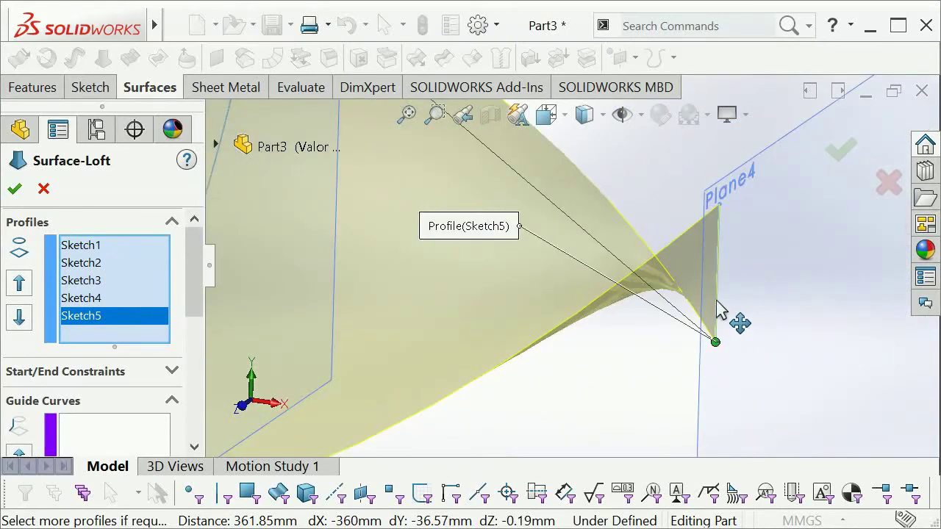
{"action": "scroll", "coordinate": [722, 258], "scroll_direction": "down", "scroll_amount": 2}
{"action": "scroll", "coordinate": [721, 262], "scroll_direction": "up", "scroll_amount": 6}
{"action": "mouse_move", "coordinate": [718, 265]}
{"action": "middle_mouse_down"}
{"action": "mouse_move", "coordinate": [624, 225]}
{"action": "mouse_move", "coordinate": [563, 246]}
{"action": "mouse_move", "coordinate": [447, 242]}
{"action": "mouse_move", "coordinate": [365, 263]}
{"action": "mouse_move", "coordinate": [452, 237]}
{"action": "mouse_move", "coordinate": [353, 245]}
{"action": "mouse_move", "coordinate": [501, 249]}
{"action": "mouse_move", "coordinate": [519, 231]}
{"action": "mouse_move", "coordinate": [421, 213]}
{"action": "mouse_move", "coordinate": [400, 224]}
{"action": "mouse_move", "coordinate": [529, 235]}
{"action": "mouse_move", "coordinate": [708, 305]}
{"action": "mouse_move", "coordinate": [588, 279]}
{"action": "mouse_move", "coordinate": [478, 228]}
{"action": "mouse_move", "coordinate": [497, 305]}
{"action": "mouse_move", "coordinate": [431, 380]}
{"action": "mouse_move", "coordinate": [346, 267]}
{"action": "mouse_move", "coordinate": [372, 296]}
{"action": "middle_mouse_up"}
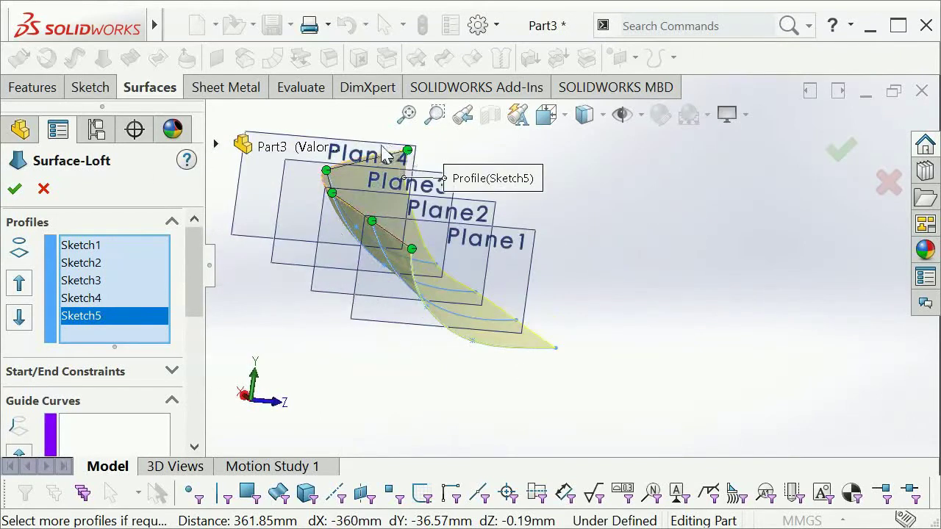
{"action": "middle_click_drag", "start_coordinate": [474, 283], "coordinate": [395, 266]}
{"action": "mouse_move", "coordinate": [414, 279]}
{"action": "middle_mouse_down"}
{"action": "mouse_move", "coordinate": [441, 262]}
{"action": "mouse_move", "coordinate": [395, 280]}
{"action": "middle_mouse_up"}
{"action": "scroll", "coordinate": [396, 283], "scroll_direction": "down", "scroll_amount": 3}
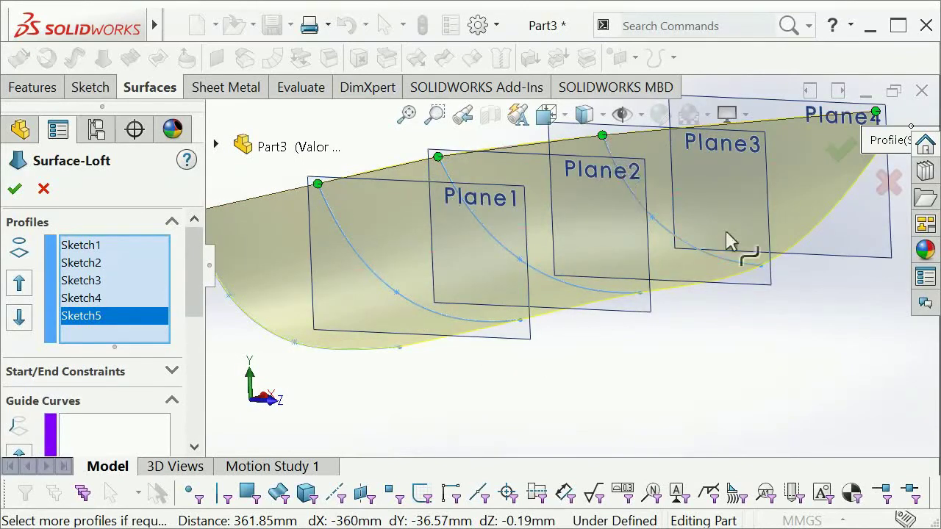
{"action": "mouse_move", "coordinate": [728, 241]}
{"action": "middle_mouse_down"}
{"action": "mouse_move", "coordinate": [664, 218]}
{"action": "mouse_move", "coordinate": [556, 254]}
{"action": "mouse_move", "coordinate": [127, 107]}
{"action": "middle_mouse_up"}
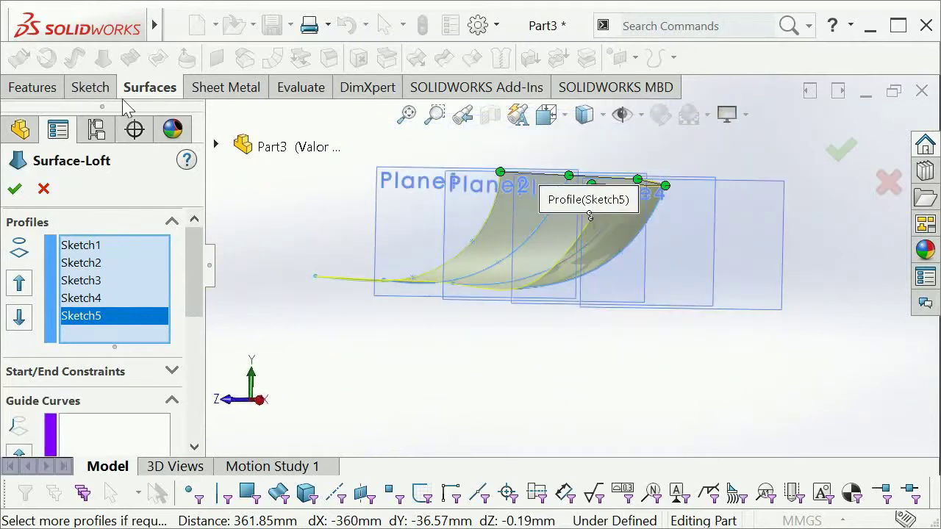
Step: Accept the hull loft as Surface-Loft1 and select Plano frontal for mirroring
{"action": "left_click", "coordinate": [15, 192]}
{"action": "mouse_move", "coordinate": [471, 220]}
{"action": "middle_mouse_down"}
{"action": "mouse_move", "coordinate": [575, 204]}
{"action": "mouse_move", "coordinate": [491, 185]}
{"action": "mouse_move", "coordinate": [361, 196]}
{"action": "mouse_move", "coordinate": [664, 206]}
{"action": "mouse_move", "coordinate": [886, 272]}
{"action": "mouse_move", "coordinate": [475, 316]}
{"action": "middle_mouse_up"}
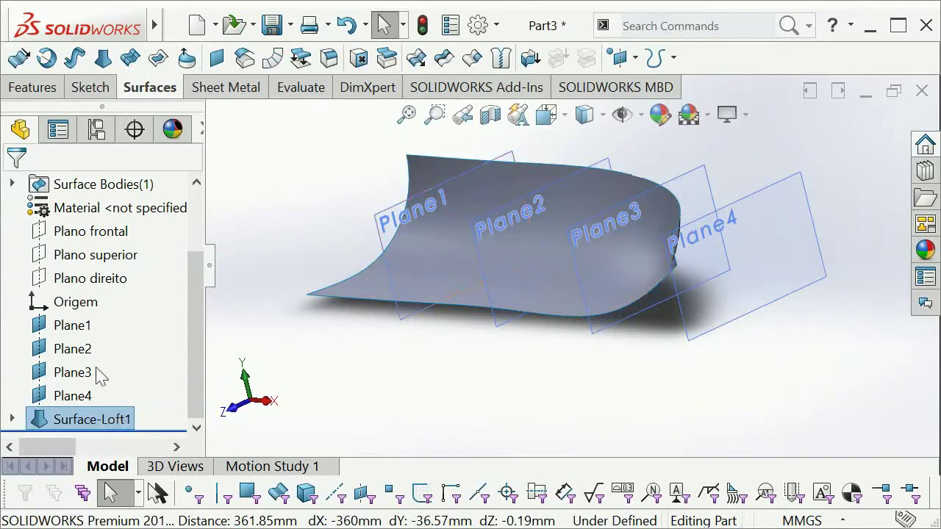
{"action": "left_click", "coordinate": [93, 247]}
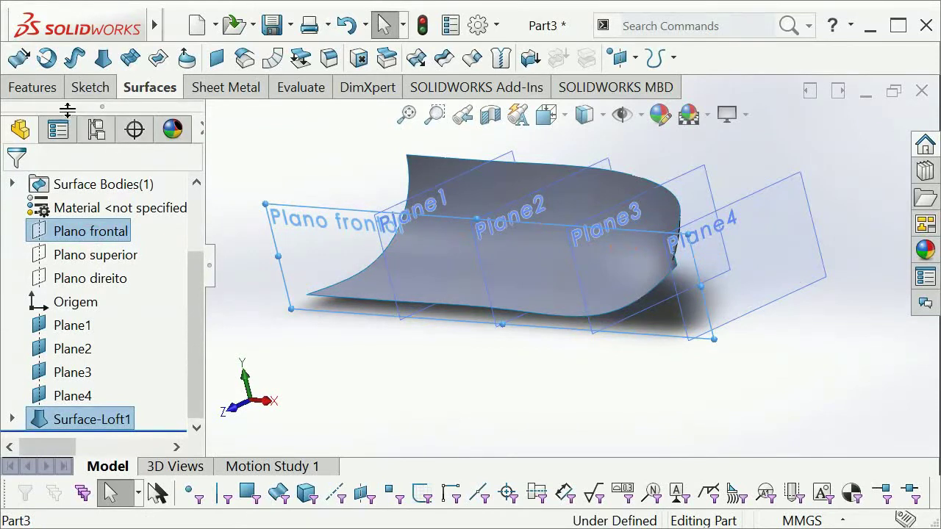
{"action": "left_click", "coordinate": [637, 59]}
{"action": "left_click", "coordinate": [672, 59]}
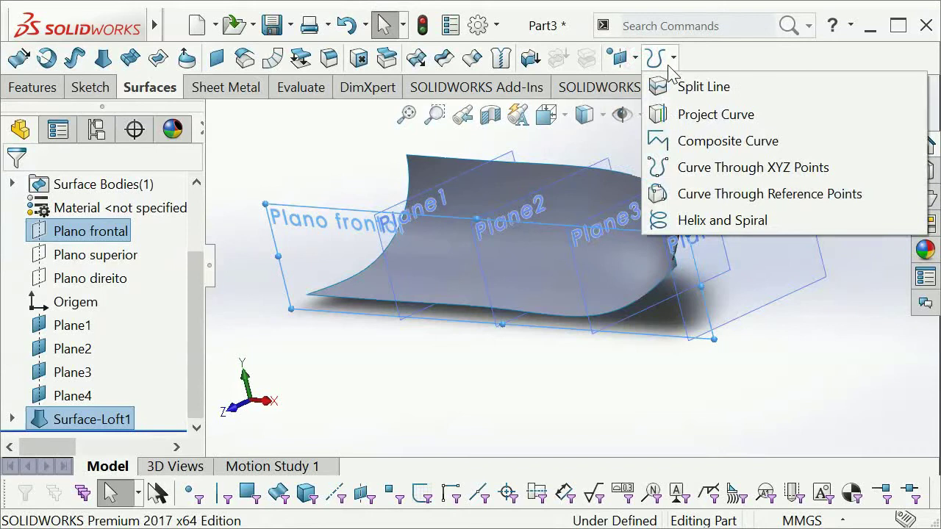
{"action": "left_click", "coordinate": [724, 62]}
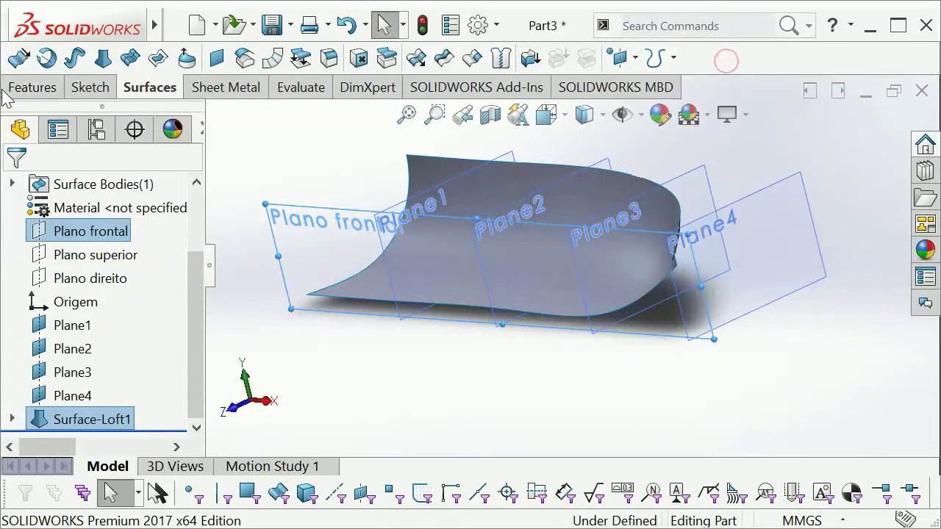
{"action": "left_click", "coordinate": [32, 89]}
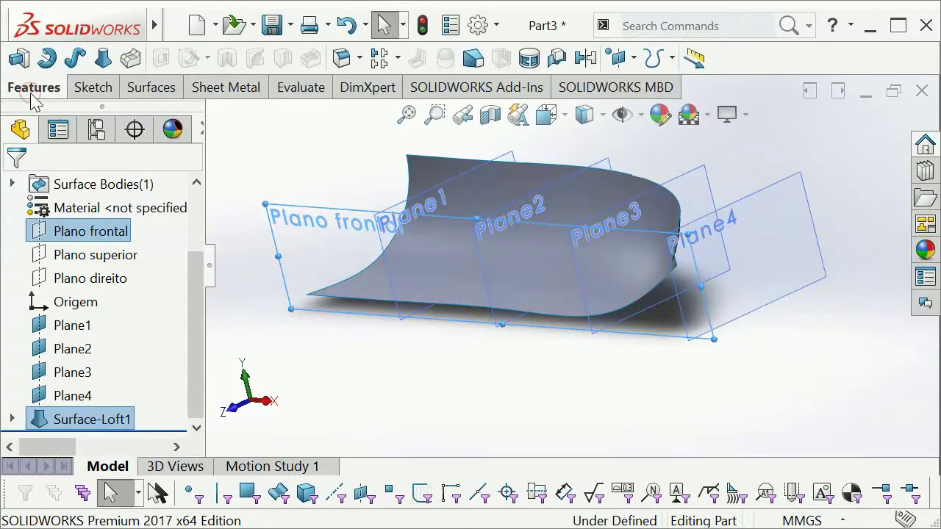
Step: Mirror Surface-Loft1 about Plano frontal to create the second hull half
{"action": "left_click", "coordinate": [586, 62]}
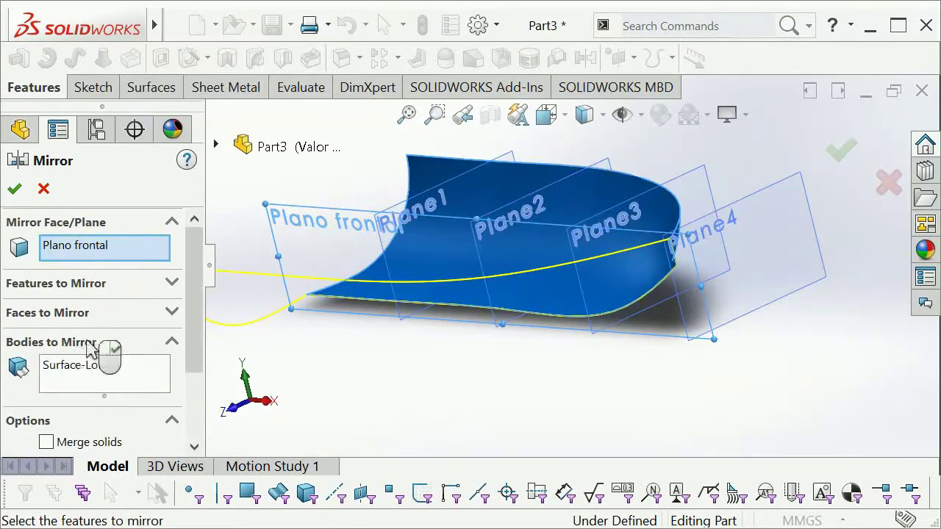
{"action": "mouse_move", "coordinate": [529, 326]}
{"action": "middle_mouse_down"}
{"action": "mouse_move", "coordinate": [488, 315]}
{"action": "mouse_move", "coordinate": [512, 301]}
{"action": "mouse_move", "coordinate": [412, 294]}
{"action": "middle_mouse_up"}
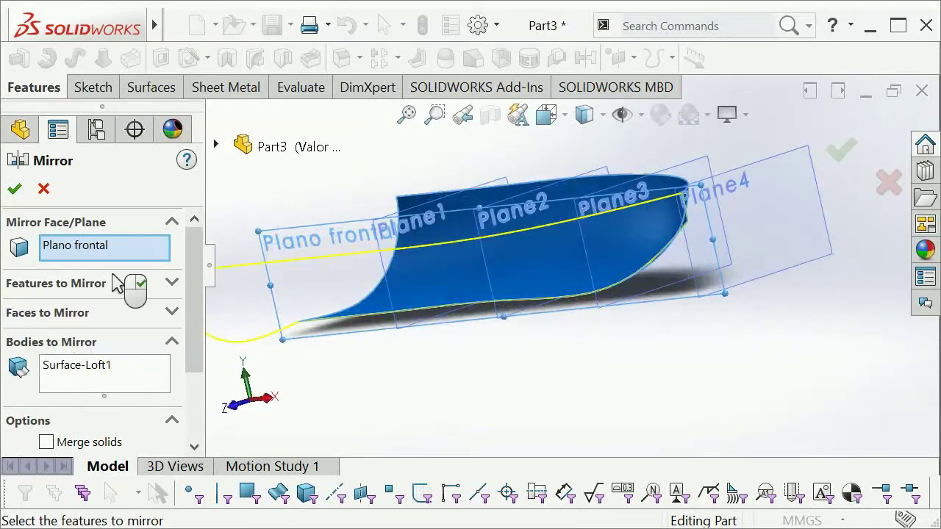
{"action": "key", "text": "Escape"}
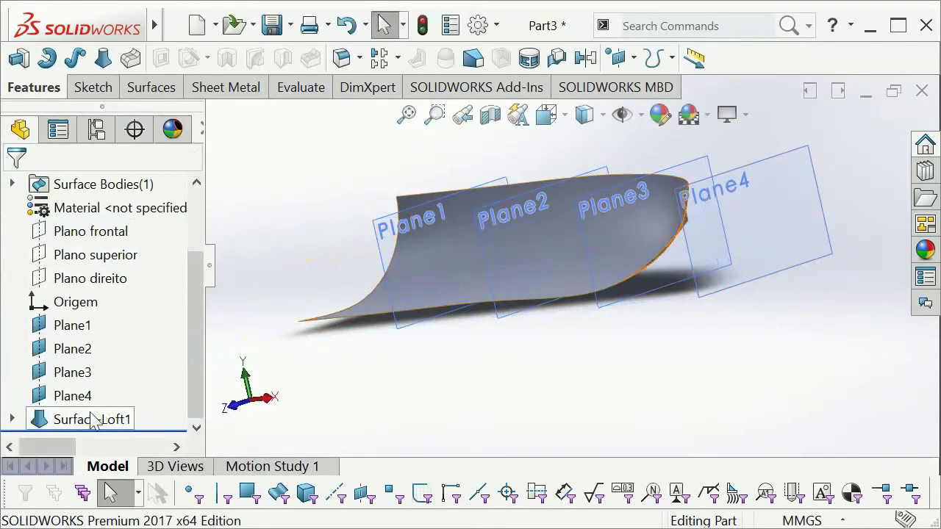
{"action": "left_click", "coordinate": [72, 418]}
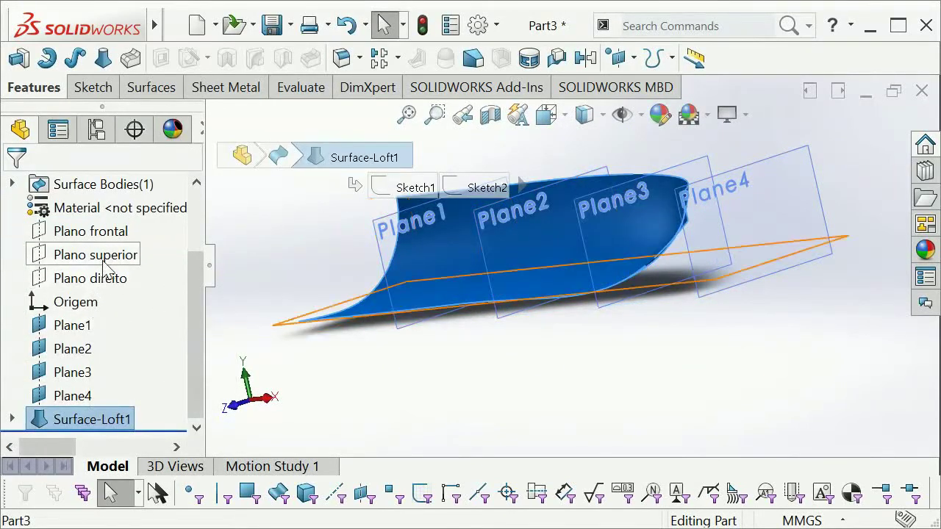
{"action": "left_click", "coordinate": [99, 232]}
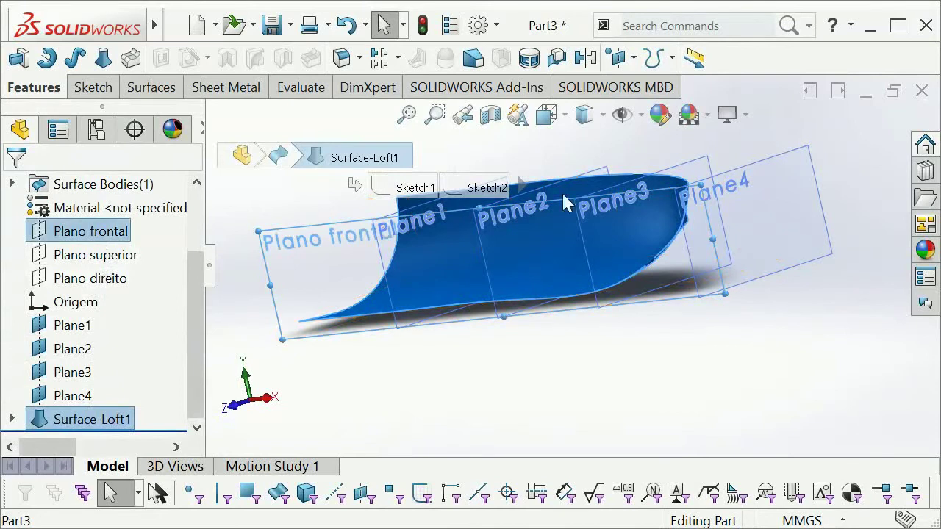
{"action": "left_click", "coordinate": [588, 58]}
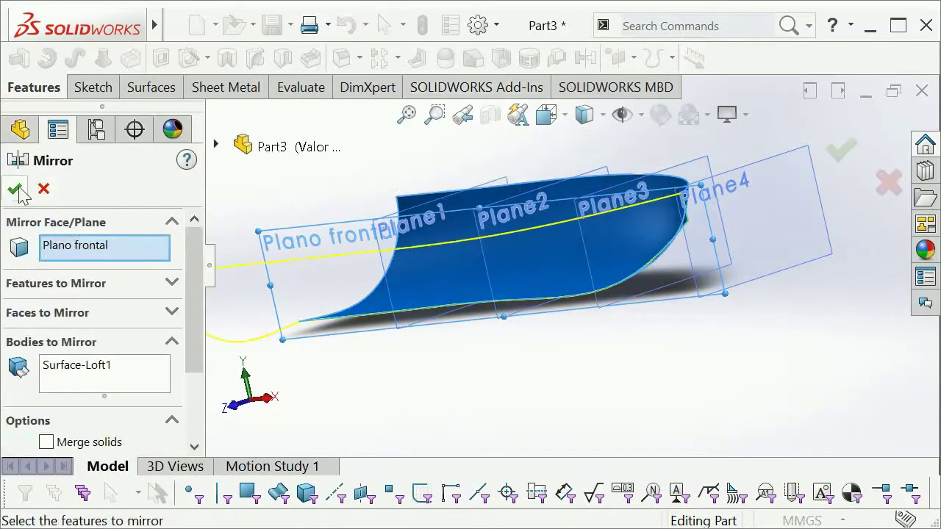
{"action": "mouse_move", "coordinate": [563, 328]}
{"action": "middle_mouse_down"}
{"action": "mouse_move", "coordinate": [470, 271]}
{"action": "mouse_move", "coordinate": [421, 329]}
{"action": "mouse_move", "coordinate": [338, 323]}
{"action": "mouse_move", "coordinate": [343, 266]}
{"action": "mouse_move", "coordinate": [552, 332]}
{"action": "mouse_move", "coordinate": [779, 450]}
{"action": "mouse_move", "coordinate": [651, 374]}
{"action": "middle_mouse_up"}
{"action": "scroll", "coordinate": [651, 374], "scroll_direction": "down", "scroll_amount": 3}
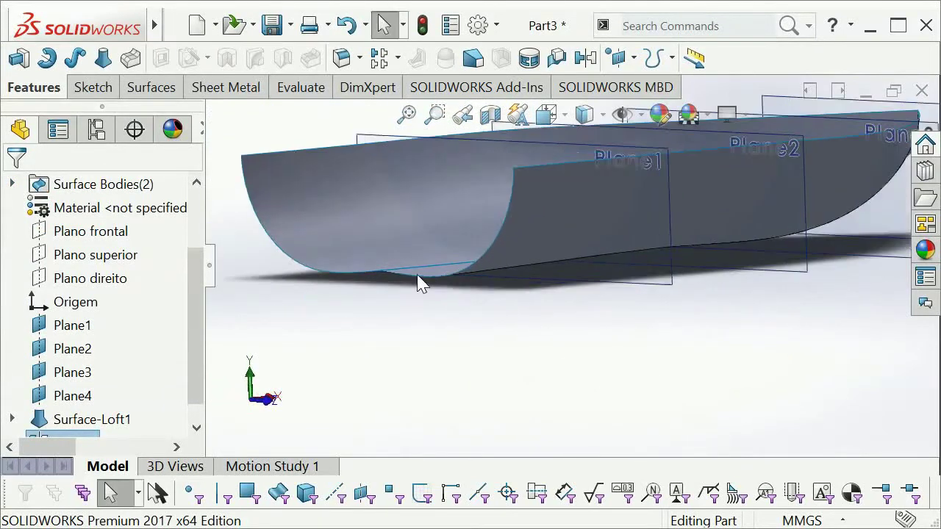
{"action": "scroll", "coordinate": [395, 271], "scroll_direction": "down", "scroll_amount": 3}
{"action": "scroll", "coordinate": [488, 279], "scroll_direction": "up", "scroll_amount": 3}
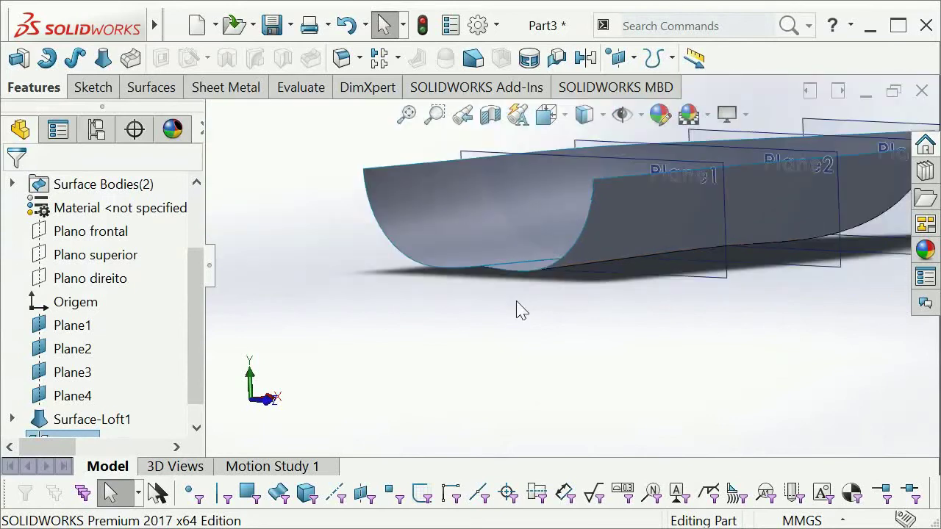
{"action": "scroll", "coordinate": [487, 277], "scroll_direction": "down", "scroll_amount": 3}
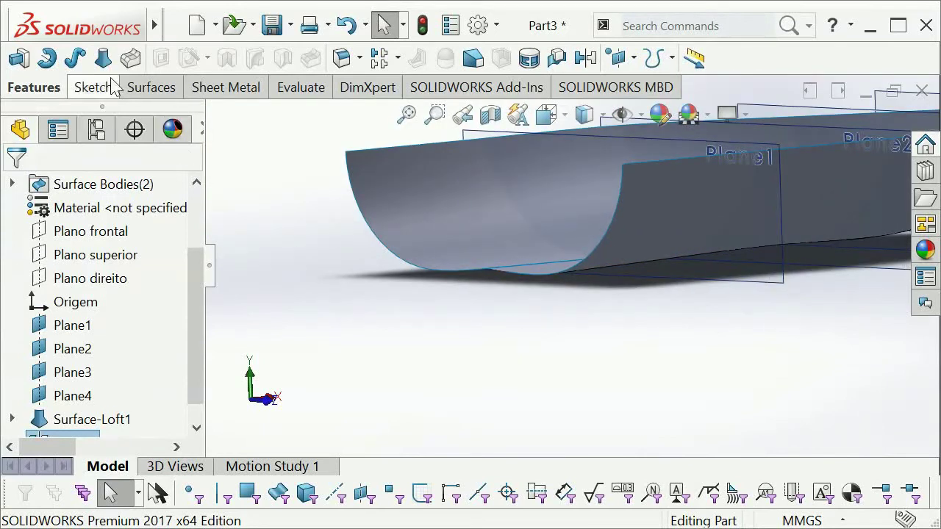
{"action": "left_click", "coordinate": [149, 90]}
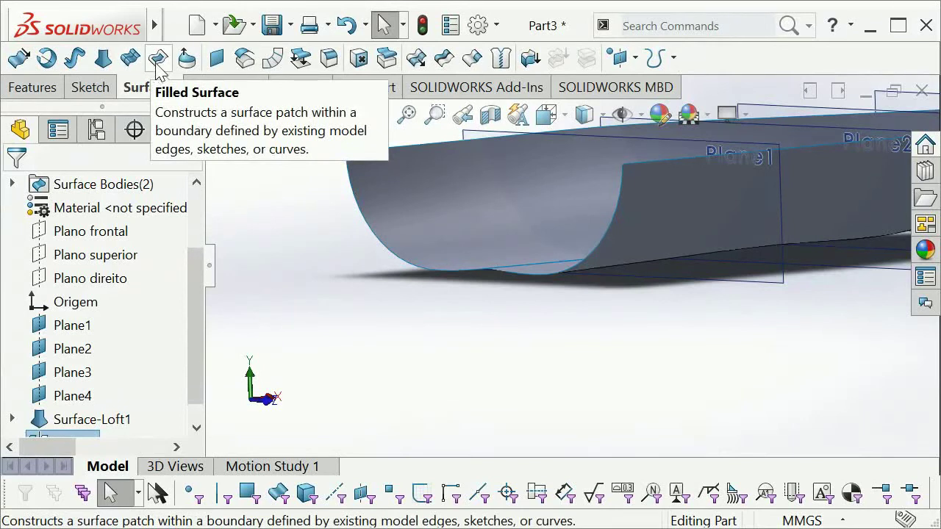
{"action": "left_click", "coordinate": [157, 62]}
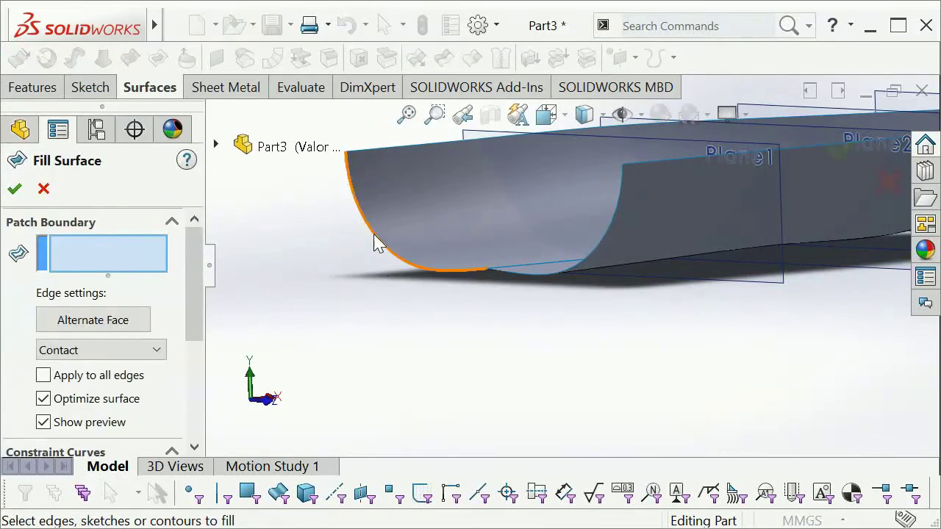
{"action": "left_click", "coordinate": [376, 243]}
{"action": "left_click", "coordinate": [519, 274]}
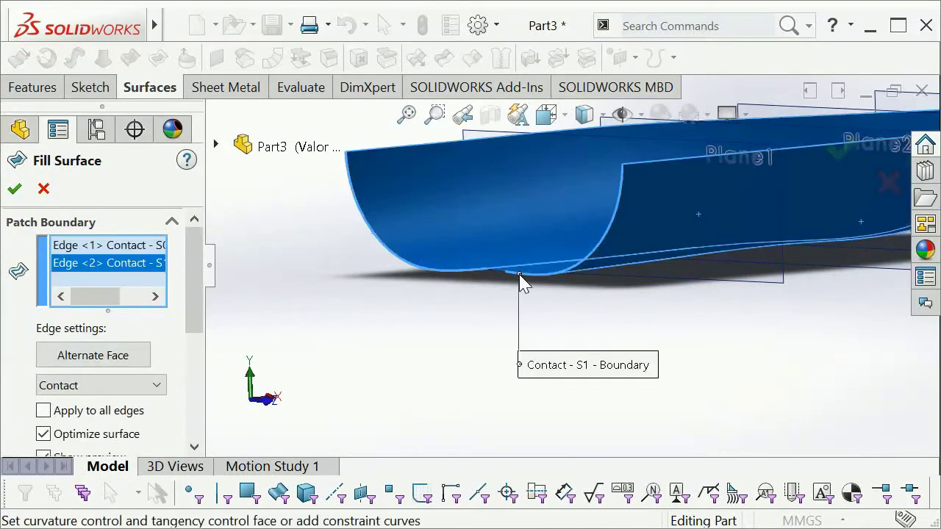
{"action": "scroll", "coordinate": [504, 274], "scroll_direction": "down", "scroll_amount": 3}
{"action": "mouse_move", "coordinate": [504, 273]}
{"action": "middle_mouse_down"}
{"action": "mouse_move", "coordinate": [480, 330]}
{"action": "mouse_move", "coordinate": [498, 294]}
{"action": "middle_mouse_up"}
{"action": "key", "text": "Return"}
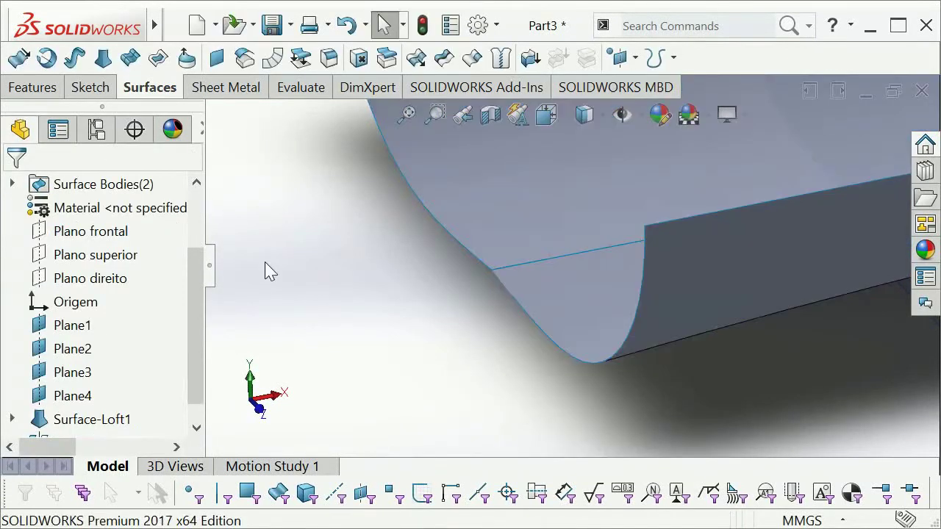
Step: Cap the hull's curved end with a Planar Surface bounded by its two arc edges
{"action": "left_click", "coordinate": [216, 59]}
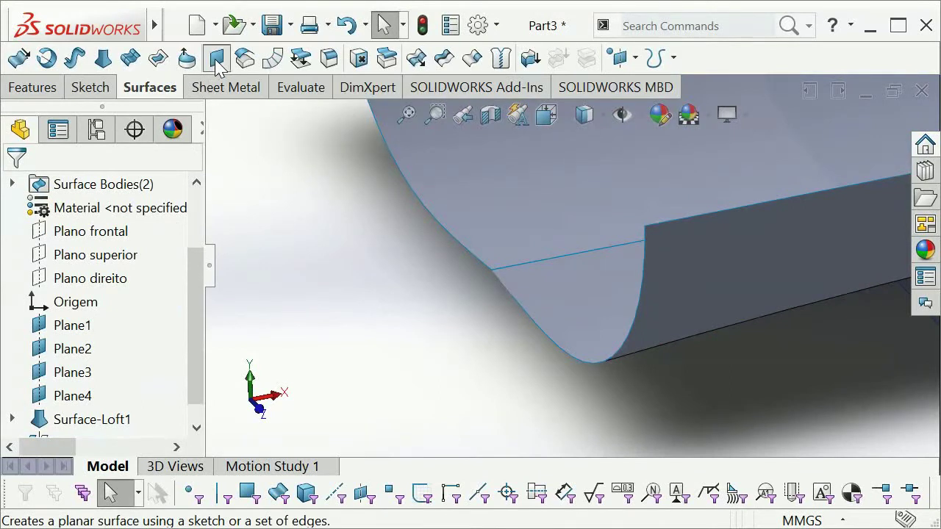
{"action": "left_click", "coordinate": [423, 206]}
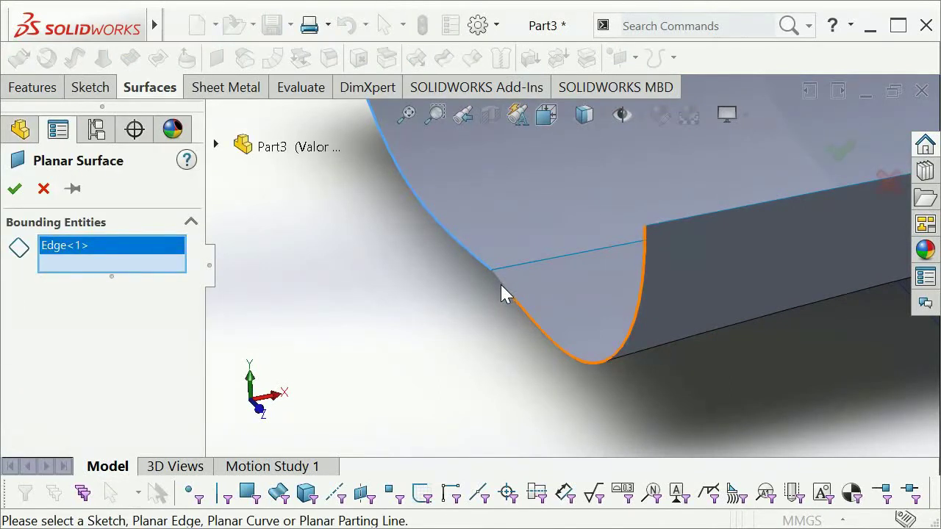
{"action": "left_click", "coordinate": [518, 302]}
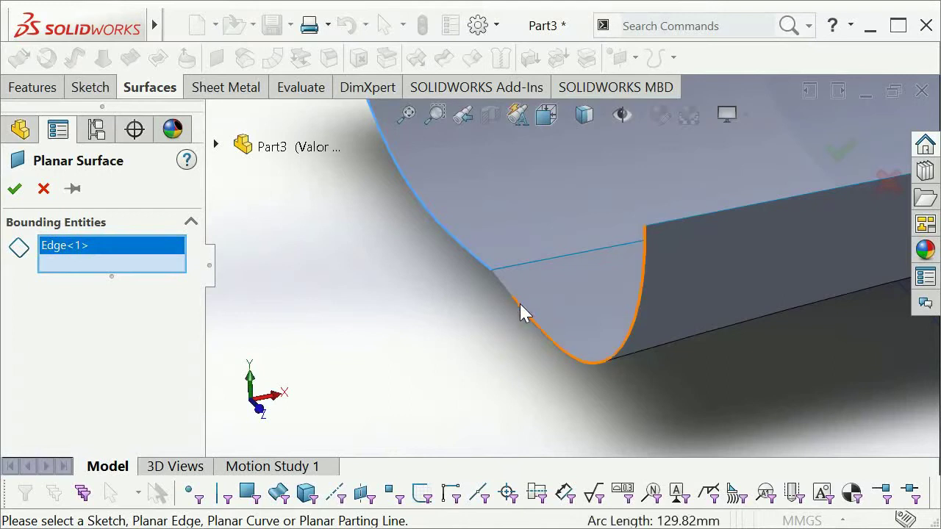
{"action": "left_click", "coordinate": [520, 312]}
{"action": "mouse_move", "coordinate": [542, 324]}
{"action": "middle_mouse_down"}
{"action": "mouse_move", "coordinate": [599, 233]}
{"action": "mouse_move", "coordinate": [513, 269]}
{"action": "mouse_move", "coordinate": [768, 198]}
{"action": "middle_mouse_up"}
{"action": "left_click", "coordinate": [842, 152]}
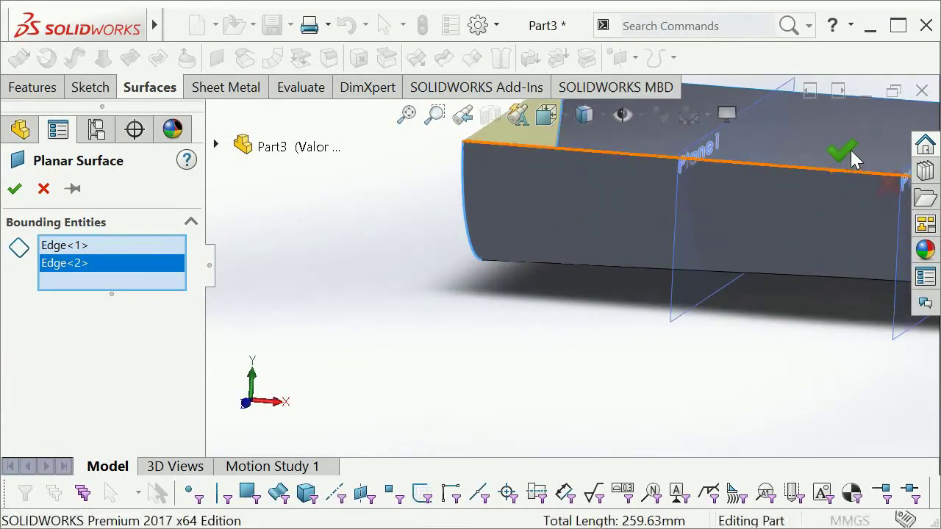
{"action": "mouse_move", "coordinate": [701, 275]}
{"action": "middle_mouse_down"}
{"action": "mouse_move", "coordinate": [624, 285]}
{"action": "mouse_move", "coordinate": [787, 301]}
{"action": "mouse_move", "coordinate": [683, 290]}
{"action": "mouse_move", "coordinate": [699, 248]}
{"action": "middle_mouse_up"}
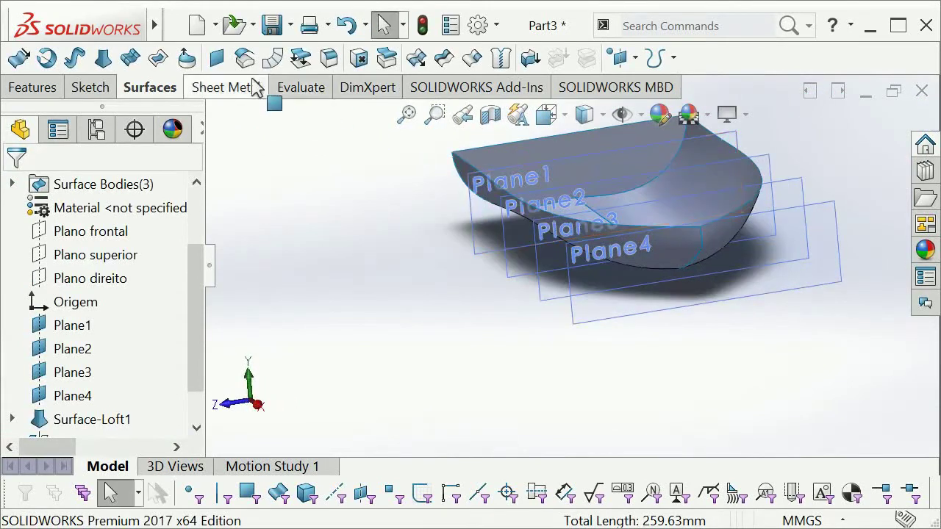
{"action": "left_click", "coordinate": [217, 59]}
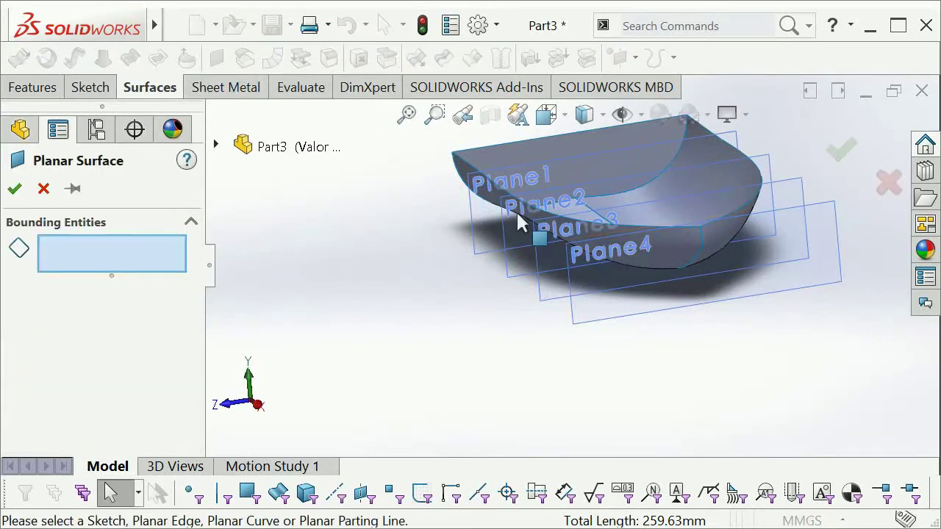
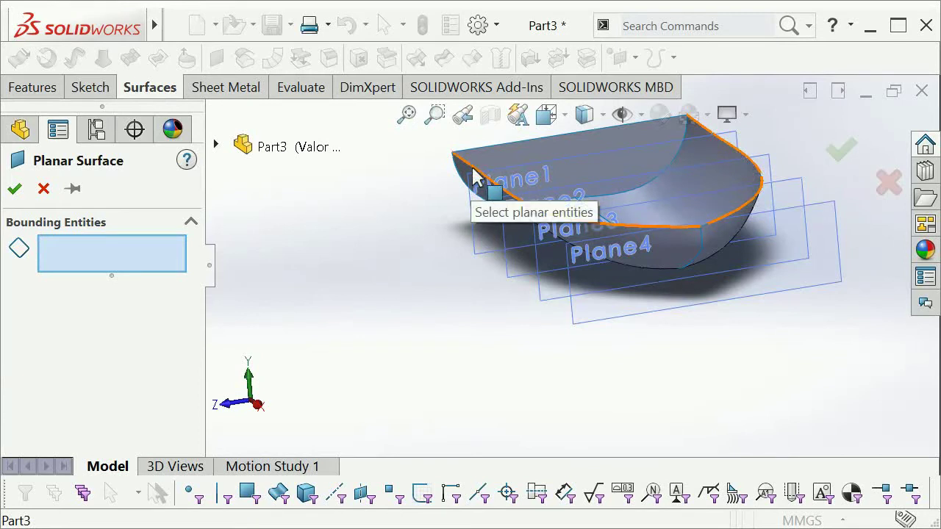
Step: Replace the planar surface with a Filled Surface bounded by the hull's three top edges
{"action": "key", "text": "Escape"}
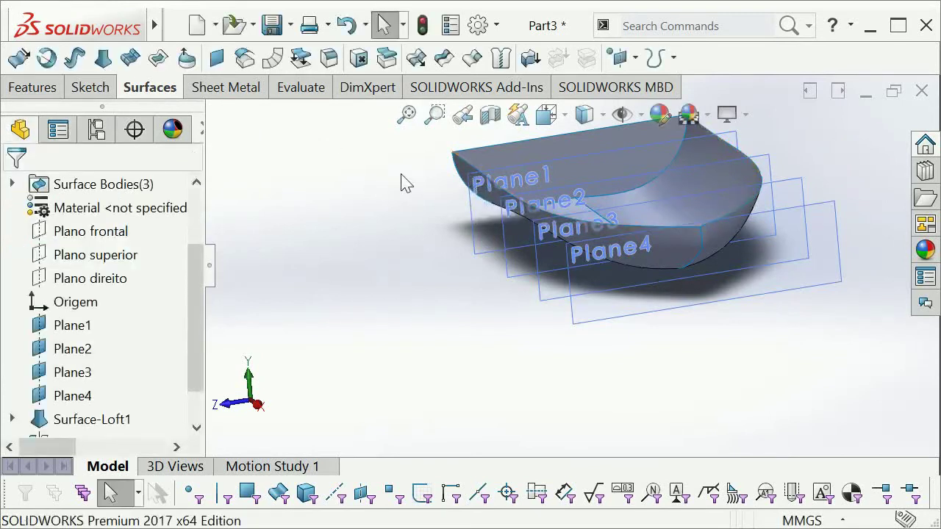
{"action": "left_click", "coordinate": [159, 60]}
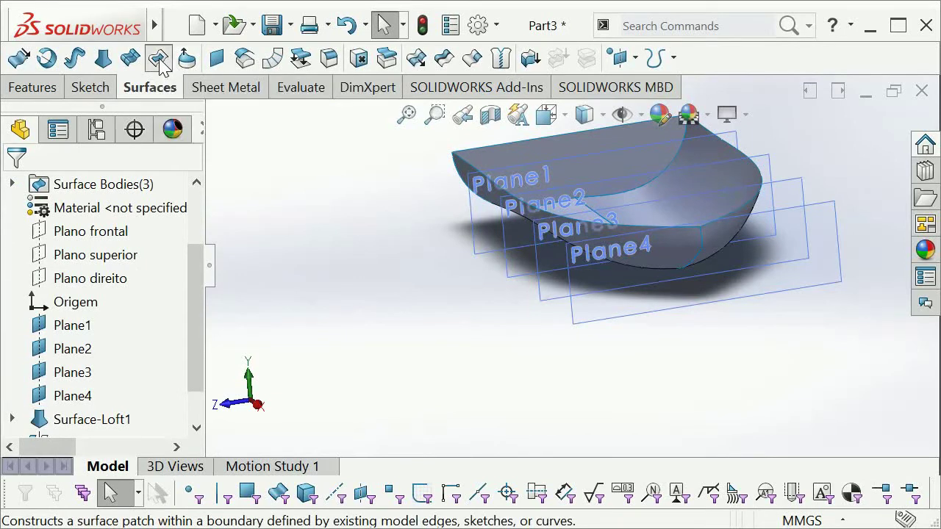
{"action": "left_click", "coordinate": [468, 169]}
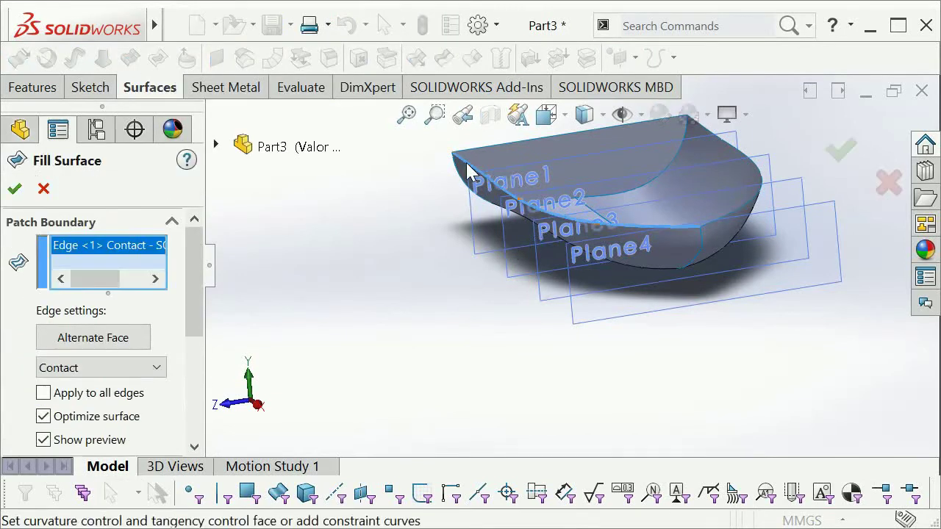
{"action": "left_click", "coordinate": [723, 147]}
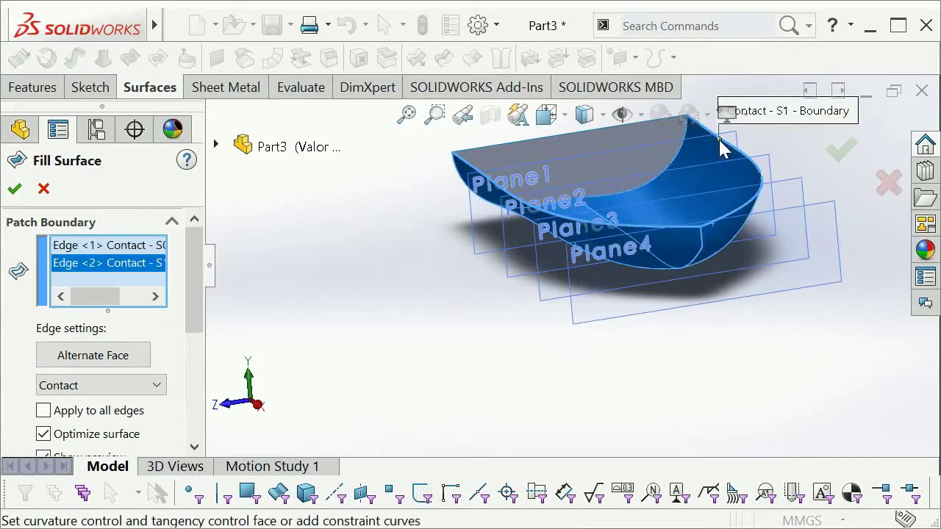
{"action": "mouse_move", "coordinate": [724, 147]}
{"action": "middle_mouse_down"}
{"action": "mouse_move", "coordinate": [642, 204]}
{"action": "mouse_move", "coordinate": [567, 205]}
{"action": "middle_mouse_up"}
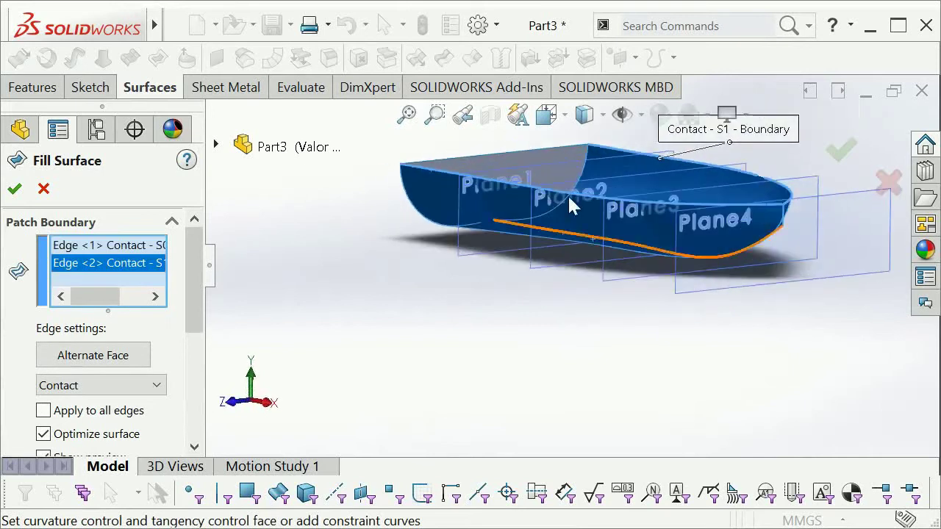
{"action": "left_click", "coordinate": [529, 156]}
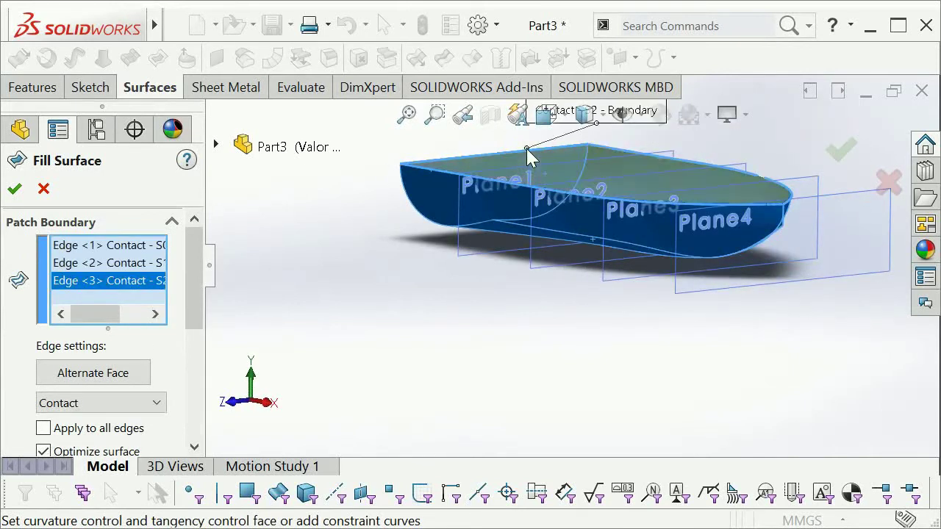
{"action": "mouse_move", "coordinate": [576, 187]}
{"action": "middle_mouse_down"}
{"action": "mouse_move", "coordinate": [530, 225]}
{"action": "mouse_move", "coordinate": [578, 186]}
{"action": "mouse_move", "coordinate": [849, 156]}
{"action": "middle_mouse_up"}
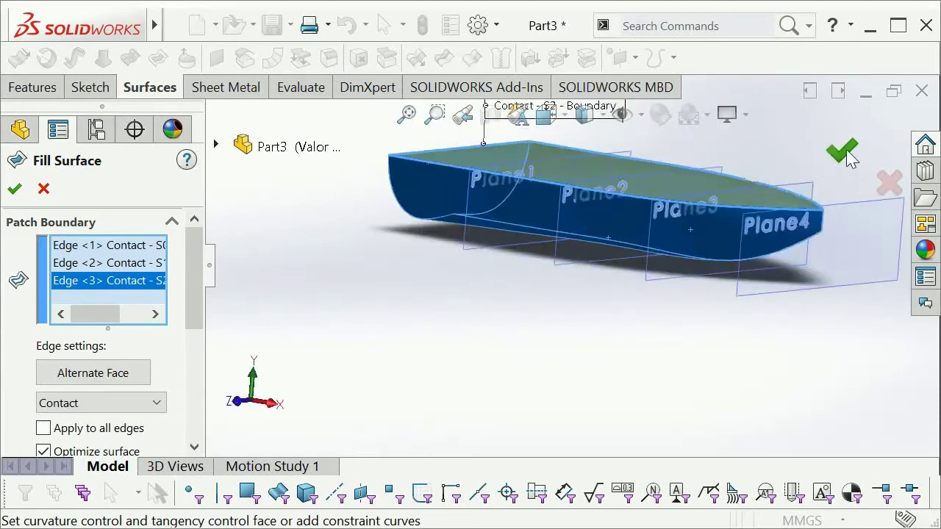
{"action": "left_click", "coordinate": [851, 157]}
{"action": "mouse_move", "coordinate": [735, 235]}
{"action": "middle_mouse_down"}
{"action": "mouse_move", "coordinate": [617, 272]}
{"action": "mouse_move", "coordinate": [462, 250]}
{"action": "mouse_move", "coordinate": [724, 336]}
{"action": "mouse_move", "coordinate": [804, 319]}
{"action": "mouse_move", "coordinate": [708, 333]}
{"action": "mouse_move", "coordinate": [525, 153]}
{"action": "middle_mouse_up"}
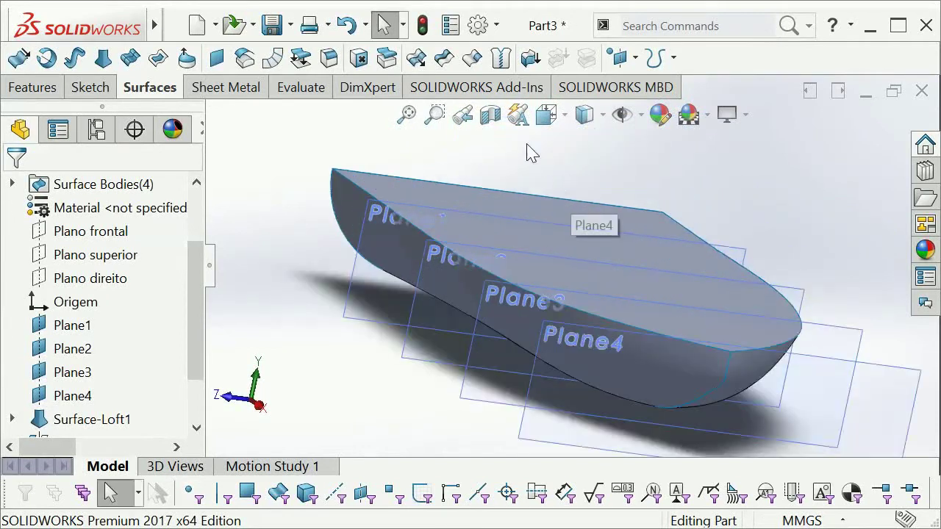
{"action": "left_click", "coordinate": [490, 114]}
{"action": "mouse_move", "coordinate": [526, 331]}
{"action": "middle_mouse_down"}
{"action": "mouse_move", "coordinate": [567, 311]}
{"action": "mouse_move", "coordinate": [588, 346]}
{"action": "mouse_move", "coordinate": [550, 374]}
{"action": "mouse_move", "coordinate": [531, 405]}
{"action": "mouse_move", "coordinate": [544, 373]}
{"action": "mouse_move", "coordinate": [770, 229]}
{"action": "middle_mouse_up"}
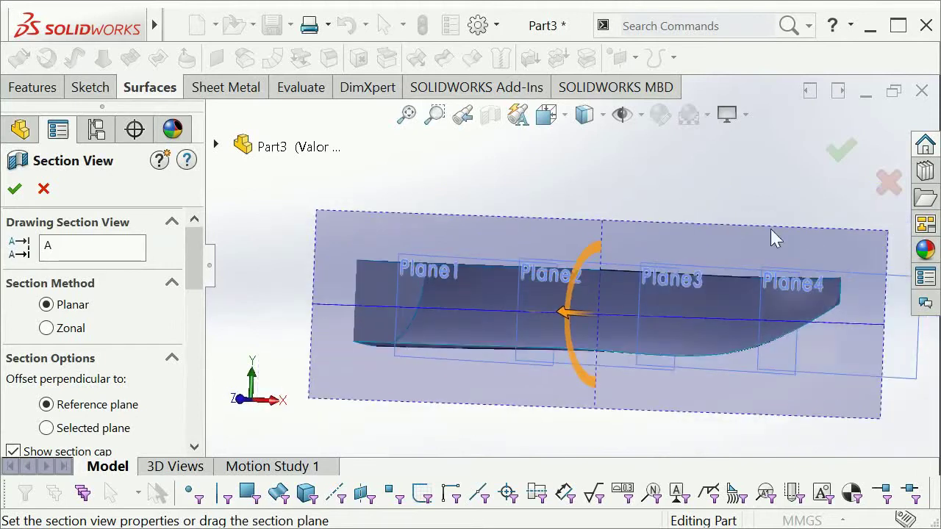
{"action": "left_click", "coordinate": [841, 151]}
{"action": "mouse_move", "coordinate": [619, 328]}
{"action": "middle_mouse_down"}
{"action": "mouse_move", "coordinate": [579, 355]}
{"action": "mouse_move", "coordinate": [769, 296]}
{"action": "middle_mouse_up"}
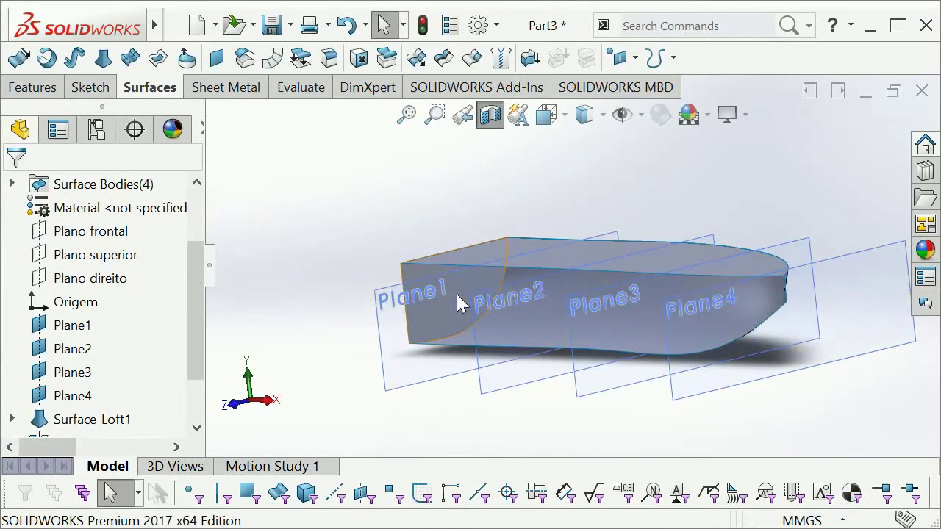
{"action": "key", "text": "ctrl+1"}
{"action": "mouse_move", "coordinate": [574, 316]}
{"action": "middle_mouse_down"}
{"action": "mouse_move", "coordinate": [504, 332]}
{"action": "mouse_move", "coordinate": [525, 319]}
{"action": "mouse_move", "coordinate": [507, 308]}
{"action": "middle_mouse_up"}
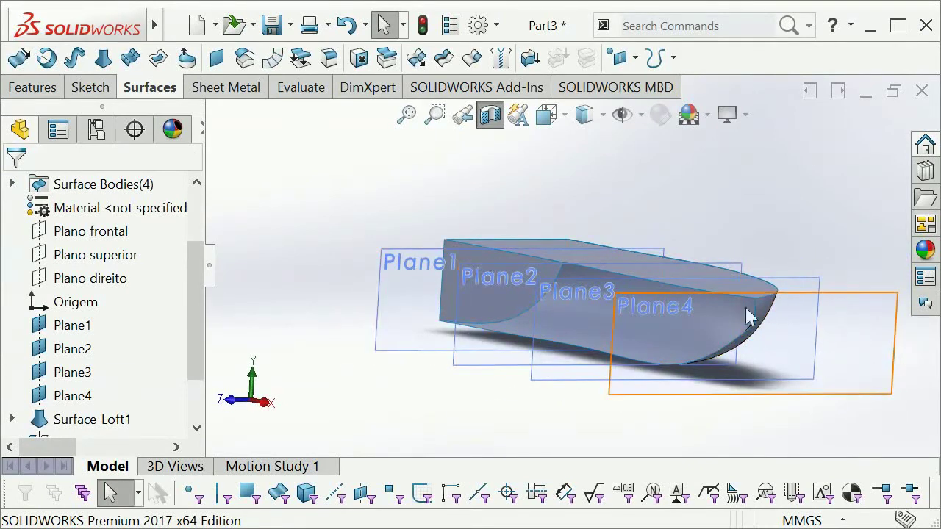
{"action": "mouse_move", "coordinate": [629, 309]}
{"action": "middle_mouse_down"}
{"action": "mouse_move", "coordinate": [670, 295]}
{"action": "mouse_move", "coordinate": [643, 306]}
{"action": "middle_mouse_up"}
{"action": "scroll", "coordinate": [642, 306], "scroll_direction": "down", "scroll_amount": 2}
{"action": "mouse_move", "coordinate": [726, 326]}
{"action": "middle_mouse_down"}
{"action": "mouse_move", "coordinate": [672, 343]}
{"action": "mouse_move", "coordinate": [716, 330]}
{"action": "mouse_move", "coordinate": [696, 316]}
{"action": "mouse_move", "coordinate": [718, 311]}
{"action": "mouse_move", "coordinate": [694, 334]}
{"action": "middle_mouse_up"}
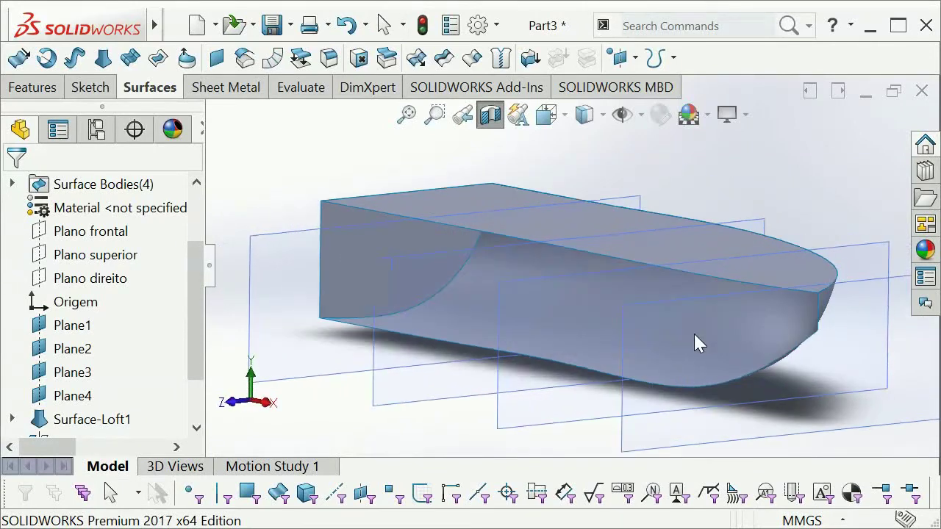
{"action": "middle_click_drag", "start_coordinate": [569, 293], "coordinate": [520, 291]}
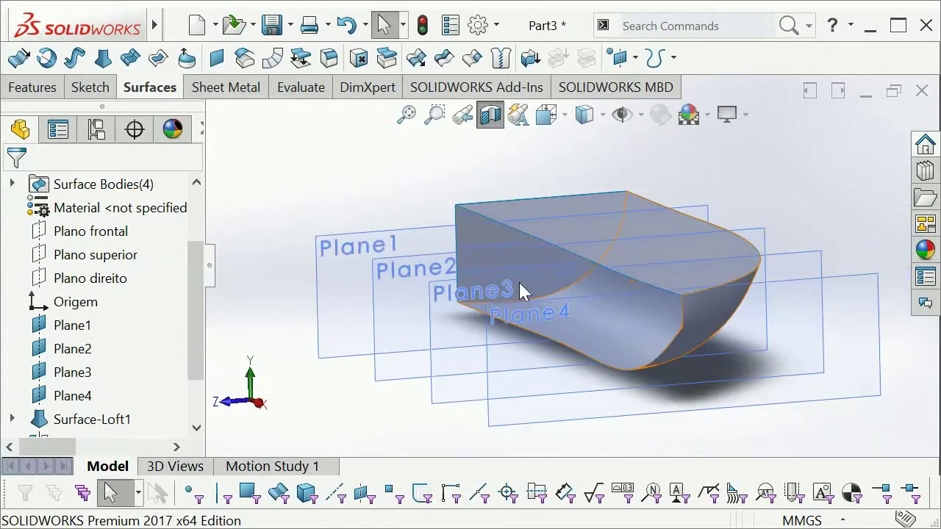
{"action": "left_click", "coordinate": [567, 214]}
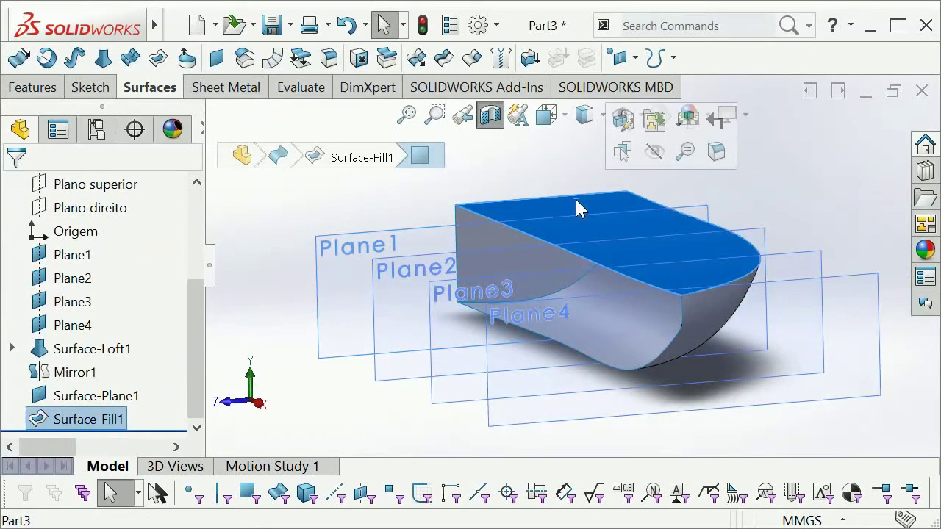
{"action": "mouse_move", "coordinate": [575, 196]}
{"action": "middle_mouse_down"}
{"action": "mouse_move", "coordinate": [599, 234]}
{"action": "mouse_move", "coordinate": [630, 253]}
{"action": "middle_mouse_up"}
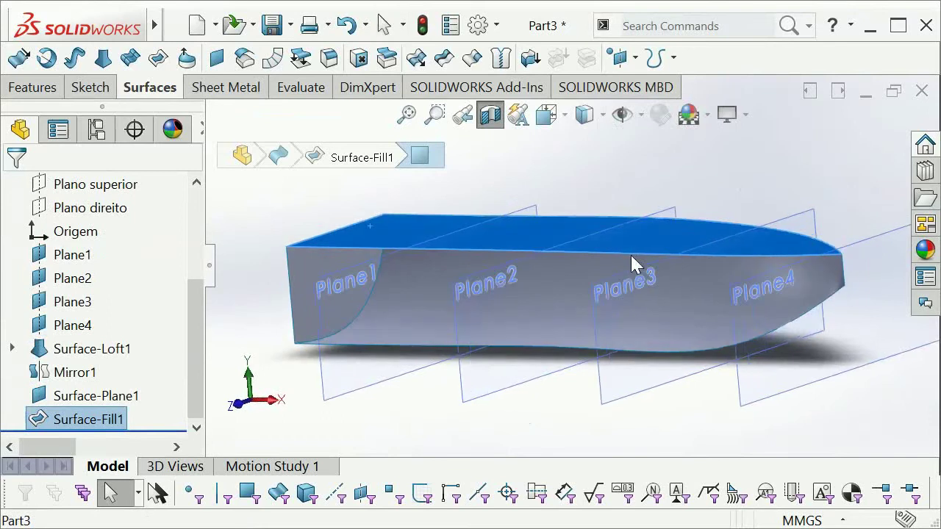
{"action": "left_click", "coordinate": [695, 325]}
{"action": "mouse_move", "coordinate": [695, 323]}
{"action": "middle_mouse_down"}
{"action": "mouse_move", "coordinate": [656, 354]}
{"action": "mouse_move", "coordinate": [700, 340]}
{"action": "middle_mouse_up"}
{"action": "left_click", "coordinate": [521, 172]}
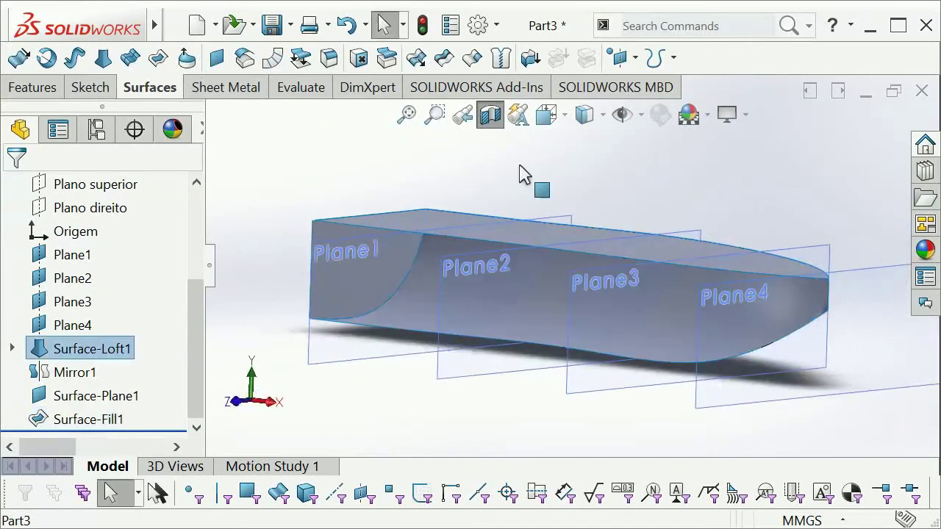
Step: Thicken the hull surface Surface-Loft1 into a 3 mm solid wall
{"action": "left_click", "coordinate": [530, 60]}
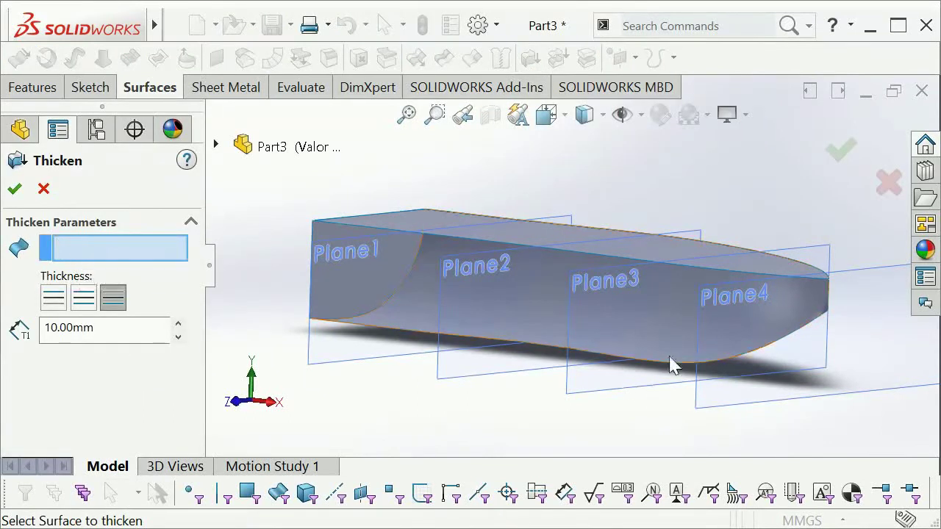
{"action": "left_click", "coordinate": [668, 335]}
{"action": "mouse_move", "coordinate": [720, 359]}
{"action": "middle_mouse_down"}
{"action": "mouse_move", "coordinate": [710, 357]}
{"action": "mouse_move", "coordinate": [718, 369]}
{"action": "middle_mouse_up"}
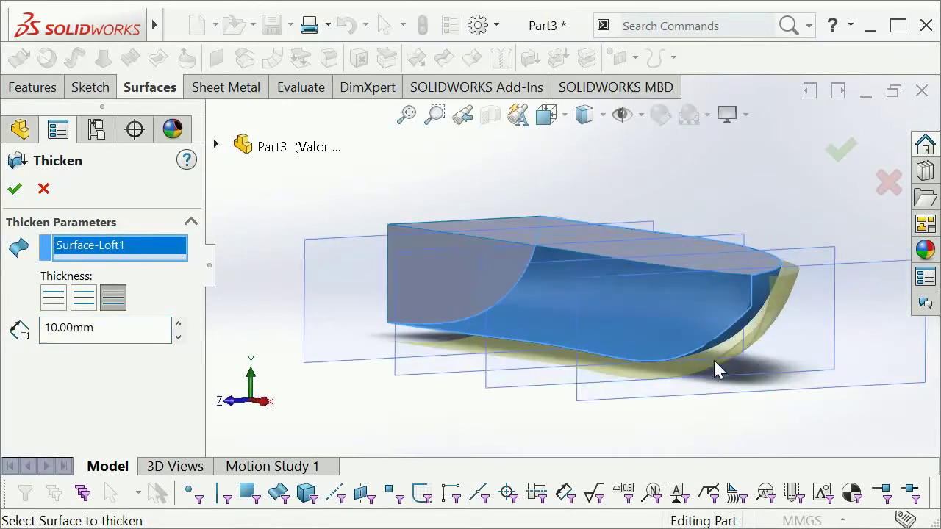
{"action": "left_click_drag", "start_coordinate": [117, 339], "coordinate": [48, 339]}
{"action": "type", "text": "3"}
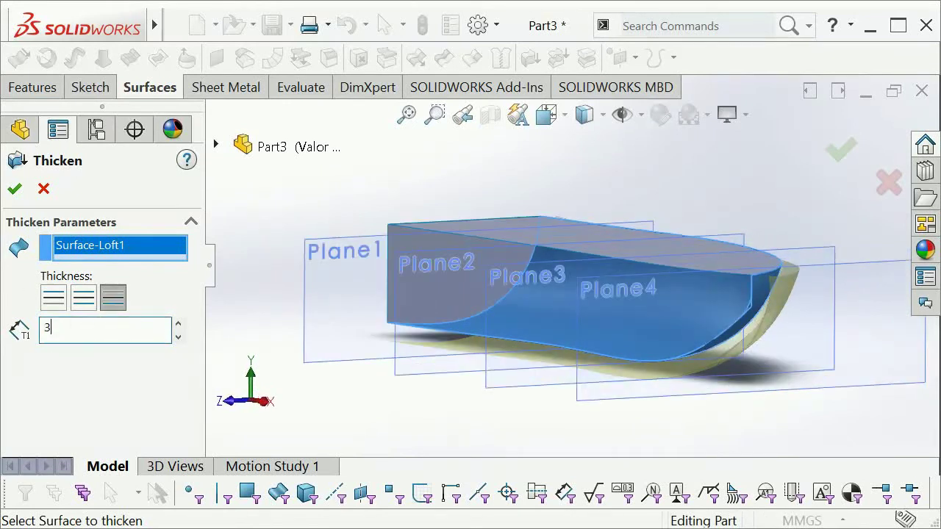
{"action": "key", "text": "Return"}
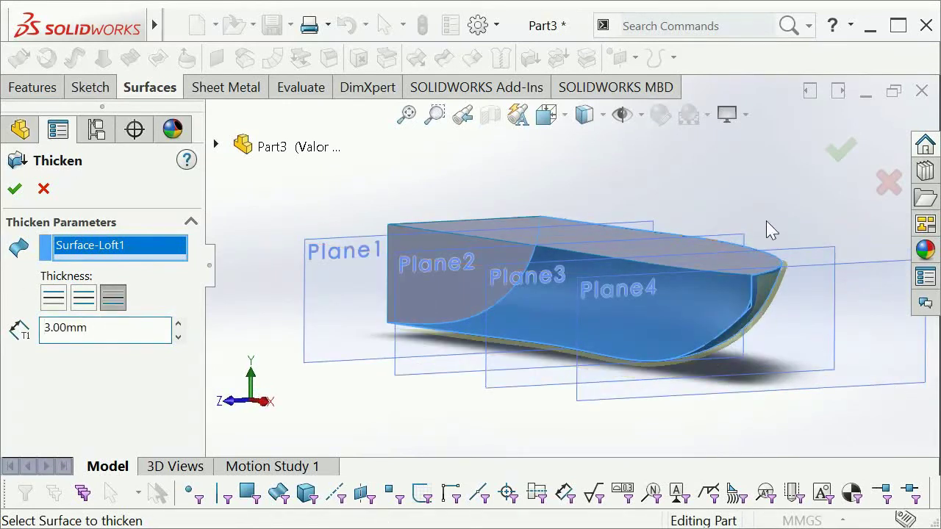
{"action": "left_click", "coordinate": [846, 157]}
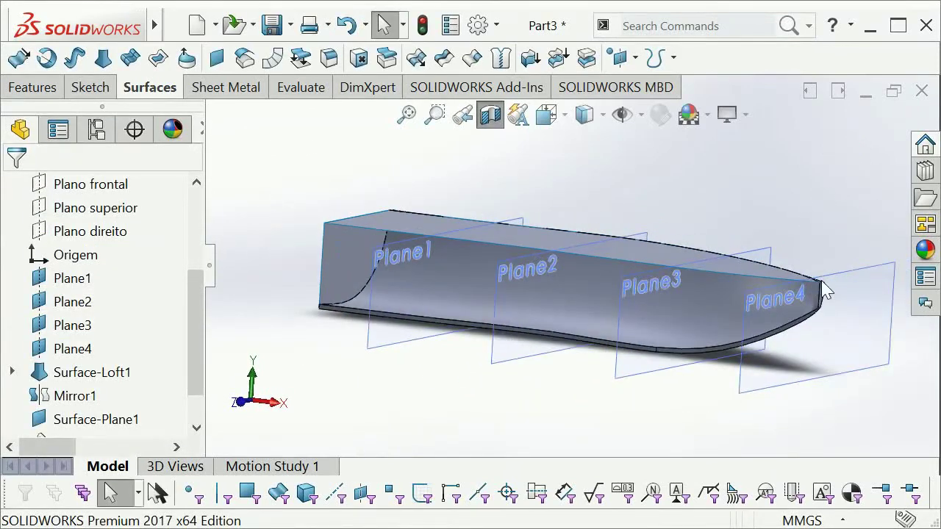
Step: Zoom in on the bow to check the 3 mm wall thickness
{"action": "scroll", "coordinate": [690, 342], "scroll_direction": "down", "scroll_amount": 3}
{"action": "scroll", "coordinate": [687, 323], "scroll_direction": "down", "scroll_amount": 3}
{"action": "mouse_move", "coordinate": [683, 318]}
{"action": "middle_mouse_down"}
{"action": "mouse_move", "coordinate": [635, 304]}
{"action": "mouse_move", "coordinate": [581, 309]}
{"action": "mouse_move", "coordinate": [605, 304]}
{"action": "mouse_move", "coordinate": [682, 340]}
{"action": "middle_mouse_up"}
{"action": "scroll", "coordinate": [683, 341], "scroll_direction": "up", "scroll_amount": 3}
{"action": "scroll", "coordinate": [676, 340], "scroll_direction": "up", "scroll_amount": 3}
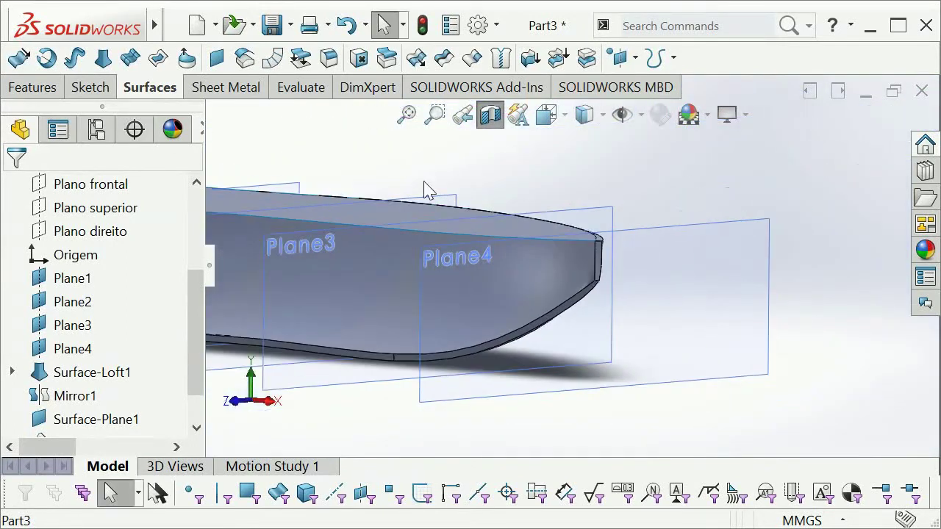
Step: Thicken the deck surface Surface-Fill1 by 2.00 mm, merged with the hull
{"action": "left_click", "coordinate": [530, 59]}
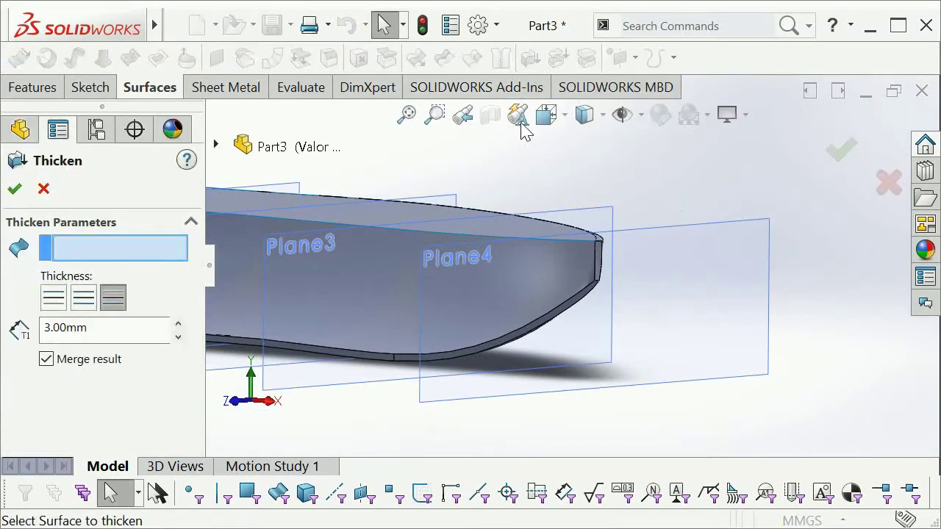
{"action": "scroll", "coordinate": [404, 252], "scroll_direction": "up", "scroll_amount": 5}
{"action": "mouse_move", "coordinate": [403, 253]}
{"action": "middle_mouse_down"}
{"action": "mouse_move", "coordinate": [487, 219]}
{"action": "mouse_move", "coordinate": [471, 305]}
{"action": "middle_mouse_up"}
{"action": "left_click", "coordinate": [487, 216]}
{"action": "scroll", "coordinate": [469, 296], "scroll_direction": "down", "scroll_amount": 3}
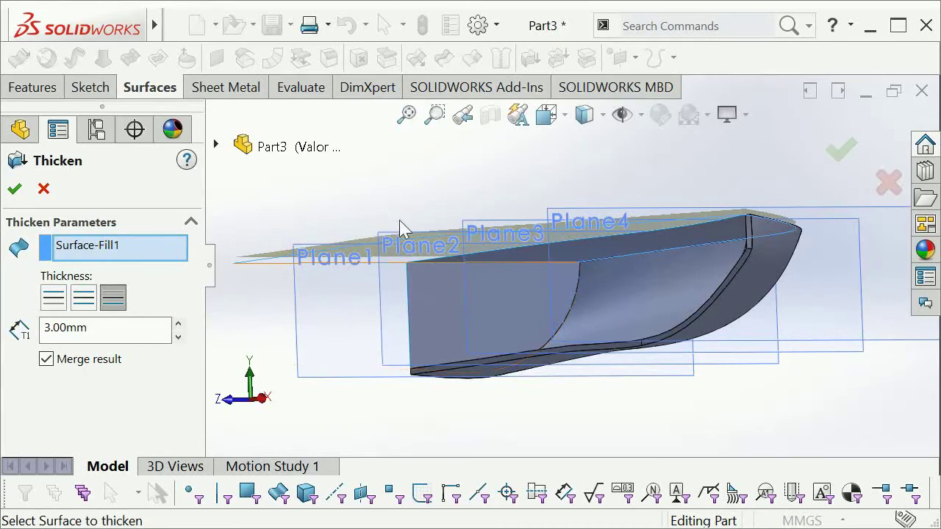
{"action": "middle_click_drag", "start_coordinate": [399, 227], "coordinate": [451, 265]}
{"action": "scroll", "coordinate": [627, 288], "scroll_direction": "down", "scroll_amount": 2}
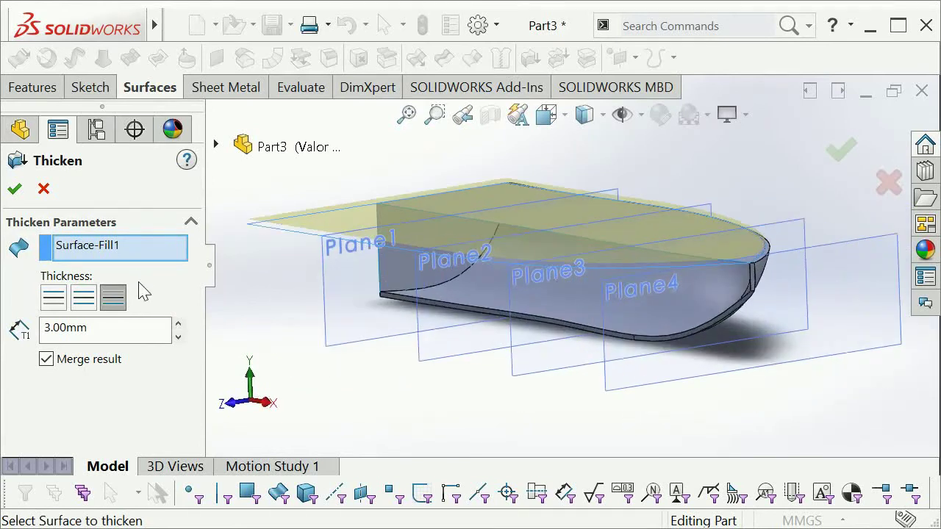
{"action": "scroll", "coordinate": [45, 327], "scroll_direction": "down", "scroll_amount": 1}
{"action": "type", "text": "2"}
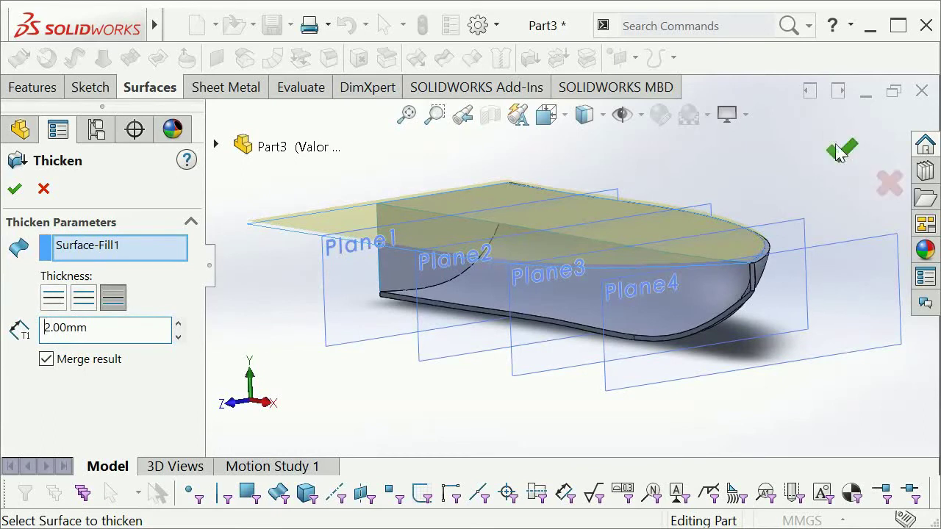
{"action": "key", "text": "Return"}
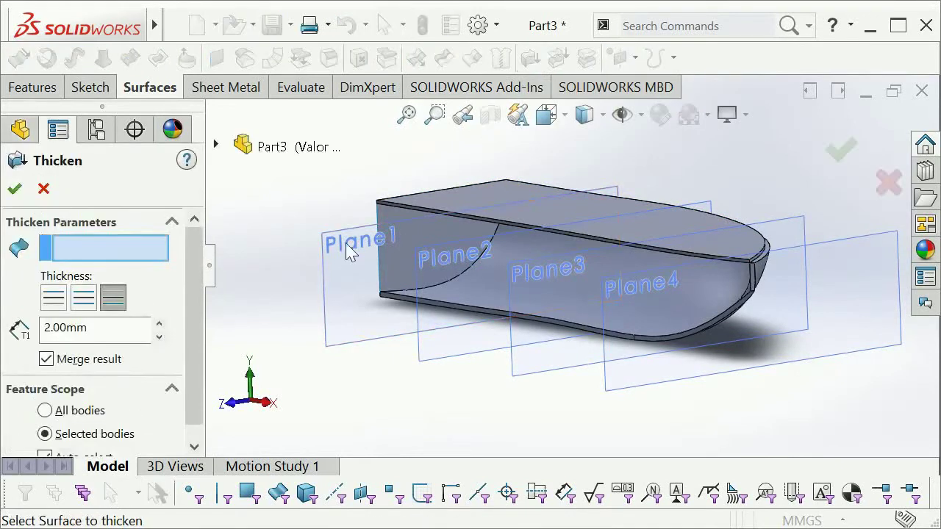
Step: Try a 2 mm thicken of Surface-Plane1, then inspect that hull end after the rebuild error
{"action": "left_click", "coordinate": [423, 257]}
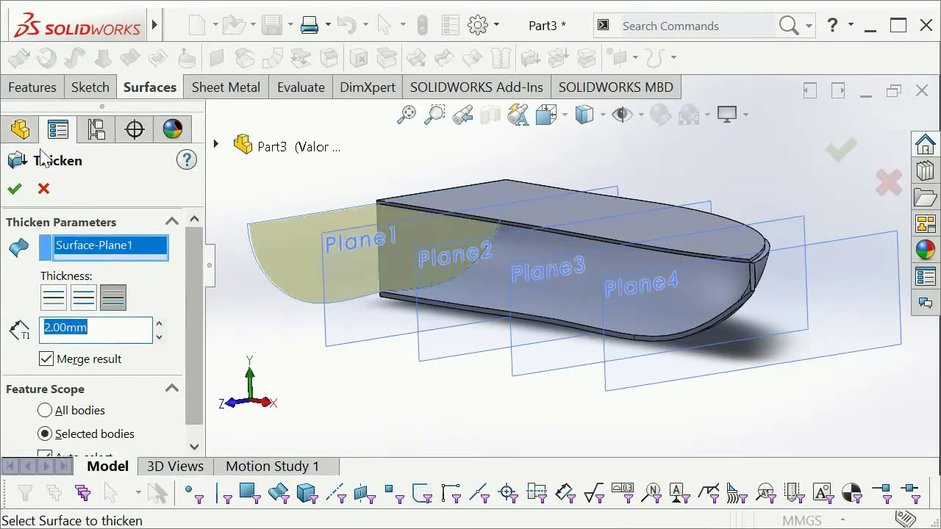
{"action": "left_click", "coordinate": [15, 192]}
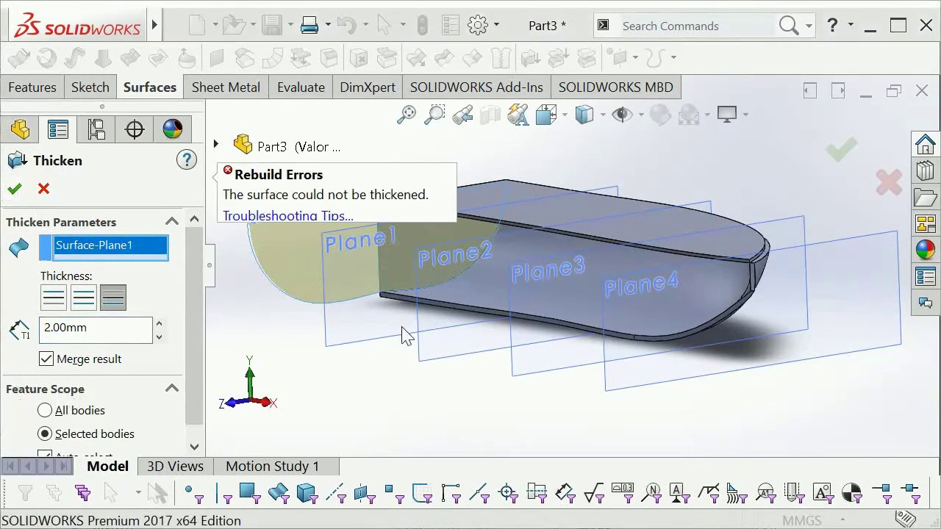
{"action": "mouse_move", "coordinate": [391, 261]}
{"action": "middle_mouse_down"}
{"action": "mouse_move", "coordinate": [441, 260]}
{"action": "mouse_move", "coordinate": [401, 257]}
{"action": "middle_mouse_up"}
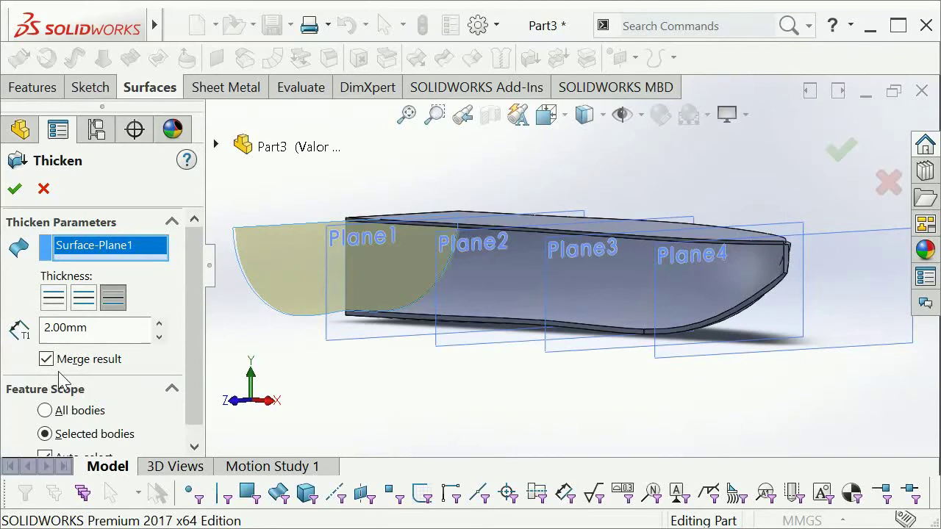
{"action": "scroll", "coordinate": [449, 361], "scroll_direction": "down", "scroll_amount": 3}
{"action": "scroll", "coordinate": [544, 243], "scroll_direction": "down", "scroll_amount": 3}
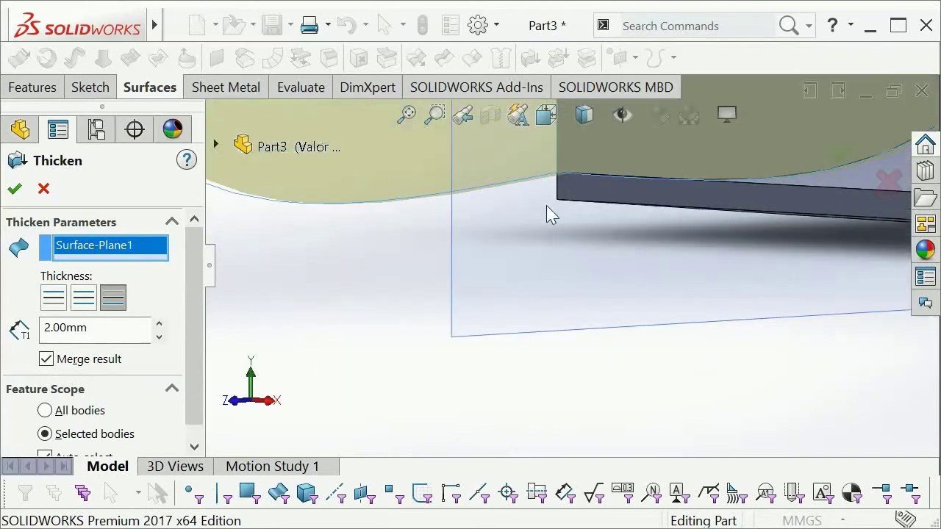
{"action": "scroll", "coordinate": [551, 213], "scroll_direction": "down", "scroll_amount": 2}
{"action": "mouse_move", "coordinate": [623, 226]}
{"action": "middle_mouse_down"}
{"action": "mouse_move", "coordinate": [673, 228]}
{"action": "mouse_move", "coordinate": [679, 244]}
{"action": "mouse_move", "coordinate": [612, 232]}
{"action": "mouse_move", "coordinate": [587, 241]}
{"action": "mouse_move", "coordinate": [615, 262]}
{"action": "mouse_move", "coordinate": [602, 269]}
{"action": "middle_mouse_up"}
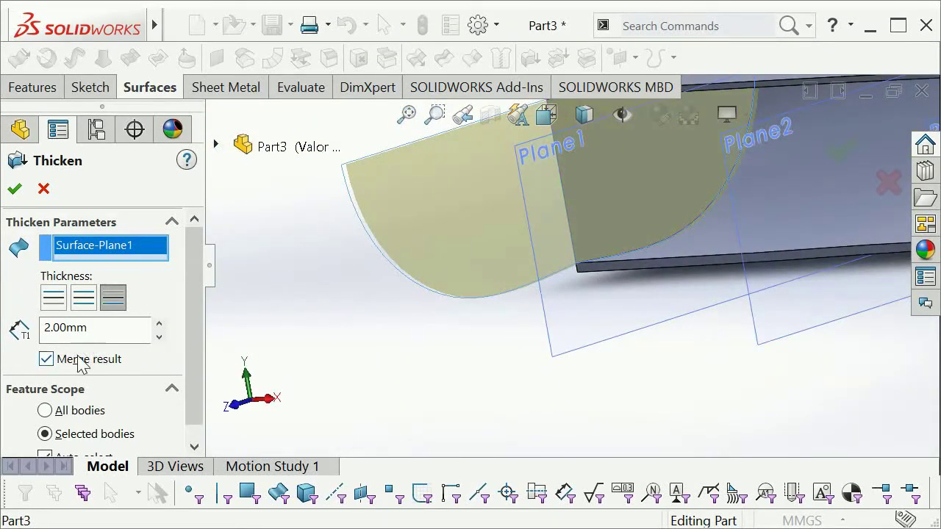
{"action": "scroll", "coordinate": [630, 290], "scroll_direction": "up", "scroll_amount": 3}
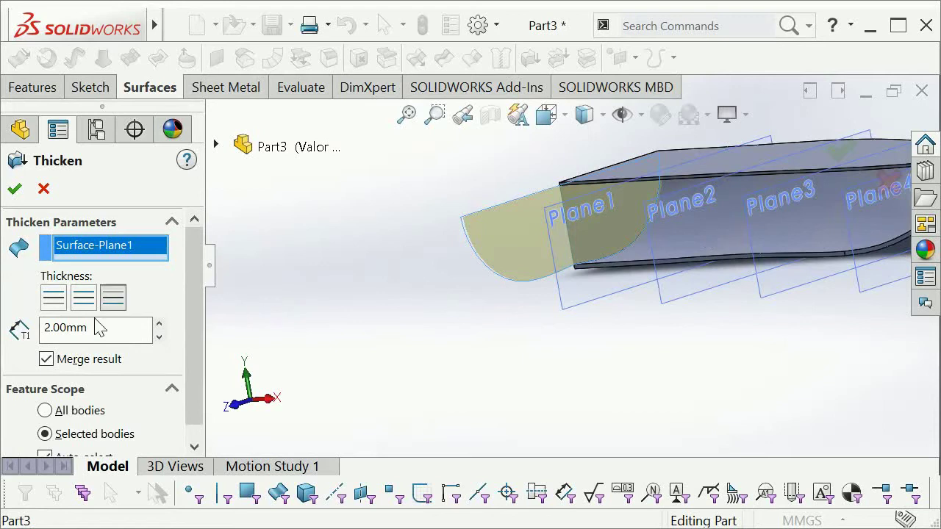
Step: Thicken Surface-Plane1 by 2 mm with Merge result unchecked, as a separate body
{"action": "left_click", "coordinate": [86, 365]}
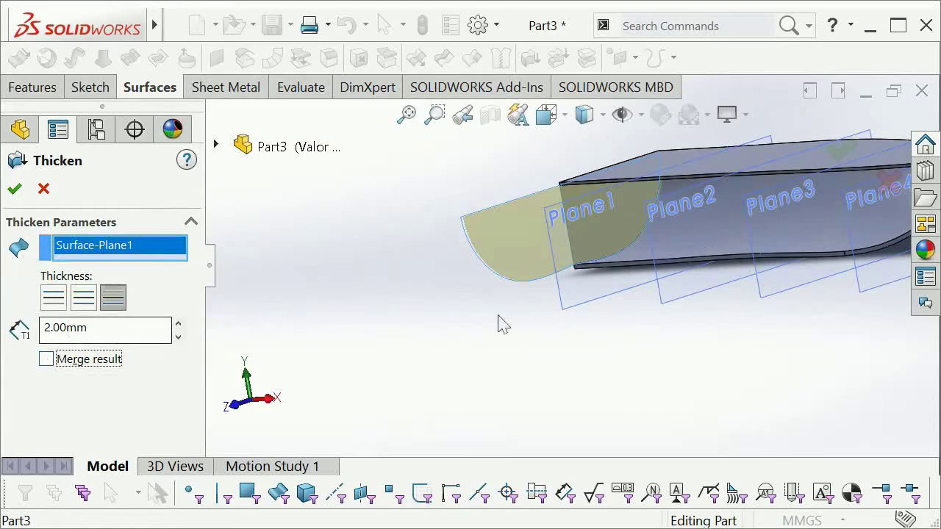
{"action": "scroll", "coordinate": [734, 330], "scroll_direction": "down", "scroll_amount": 3}
{"action": "scroll", "coordinate": [634, 343], "scroll_direction": "down", "scroll_amount": 3}
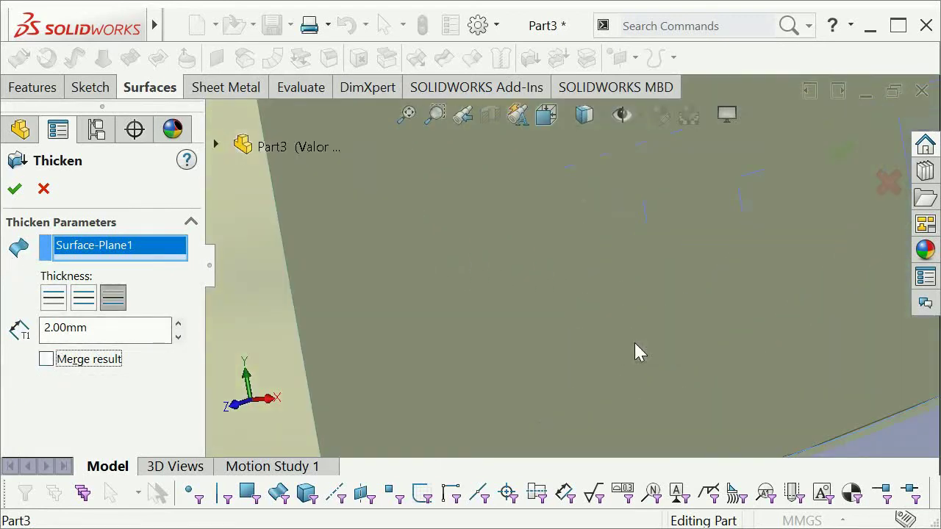
{"action": "scroll", "coordinate": [667, 335], "scroll_direction": "up", "scroll_amount": 2}
{"action": "scroll", "coordinate": [629, 364], "scroll_direction": "down", "scroll_amount": 2}
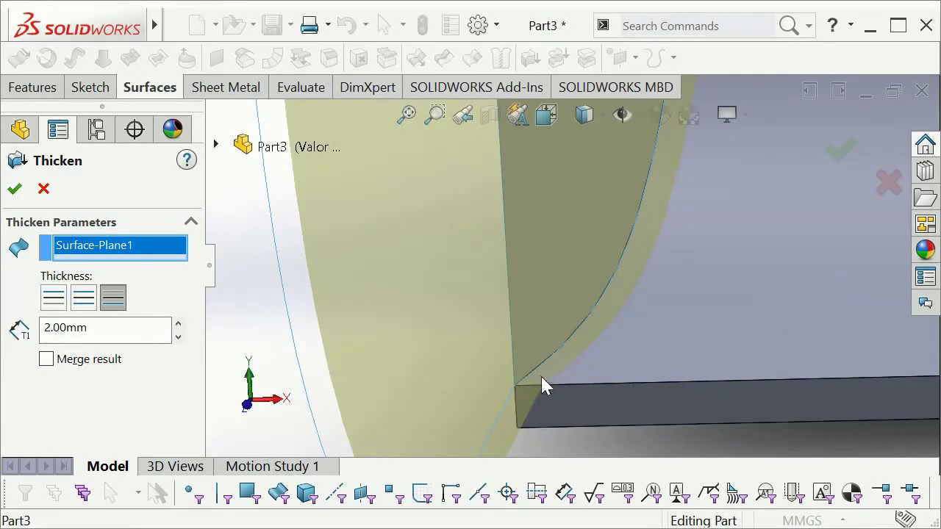
{"action": "scroll", "coordinate": [597, 363], "scroll_direction": "up", "scroll_amount": 3}
{"action": "middle_click_drag", "start_coordinate": [597, 363], "coordinate": [823, 162]}
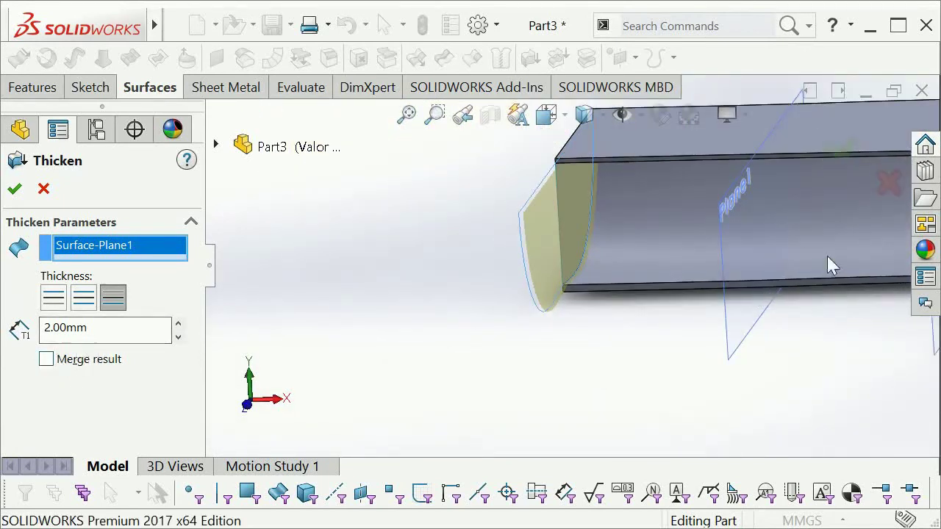
{"action": "left_click", "coordinate": [841, 153]}
{"action": "mouse_move", "coordinate": [841, 155]}
{"action": "middle_mouse_down"}
{"action": "mouse_move", "coordinate": [478, 281]}
{"action": "mouse_move", "coordinate": [523, 260]}
{"action": "mouse_move", "coordinate": [429, 248]}
{"action": "mouse_move", "coordinate": [630, 238]}
{"action": "mouse_move", "coordinate": [624, 309]}
{"action": "middle_mouse_up"}
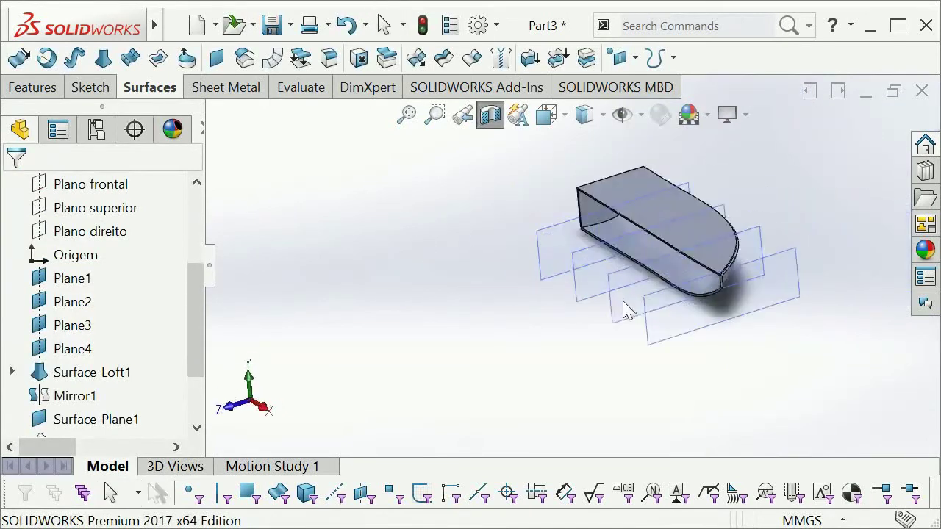
{"action": "scroll", "coordinate": [177, 315], "scroll_direction": "up", "scroll_amount": 3}
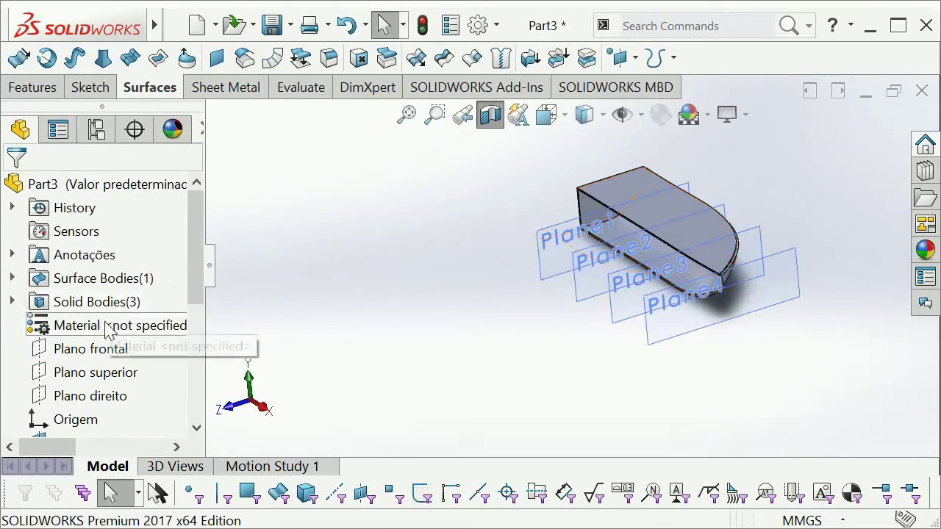
Step: Set the part material to AISI 1020 steel
{"action": "right_click", "coordinate": [114, 334]}
{"action": "left_click", "coordinate": [150, 279]}
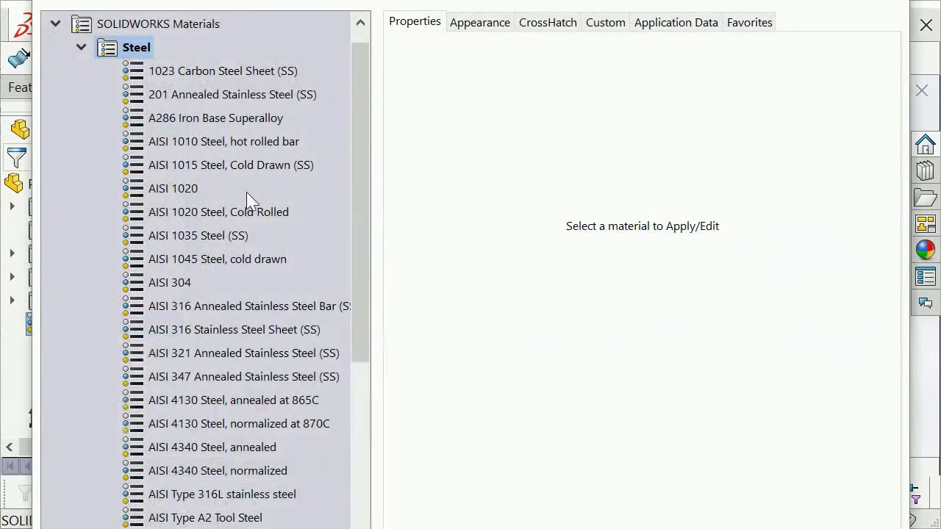
{"action": "left_click", "coordinate": [181, 189]}
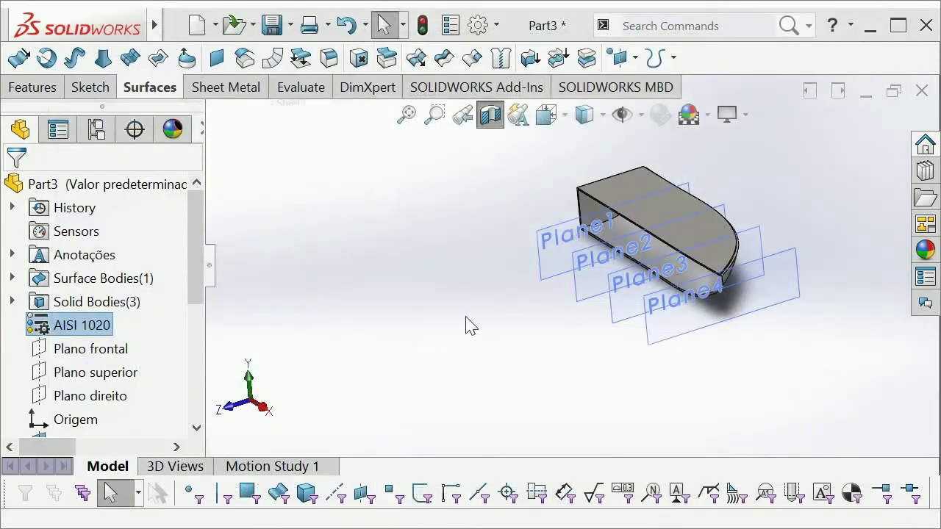
Step: Orbit and zoom to inspect the hull from an end-on view
{"action": "scroll", "coordinate": [609, 252], "scroll_direction": "down", "scroll_amount": 3}
{"action": "scroll", "coordinate": [632, 243], "scroll_direction": "down", "scroll_amount": 3}
{"action": "scroll", "coordinate": [632, 242], "scroll_direction": "up", "scroll_amount": 5}
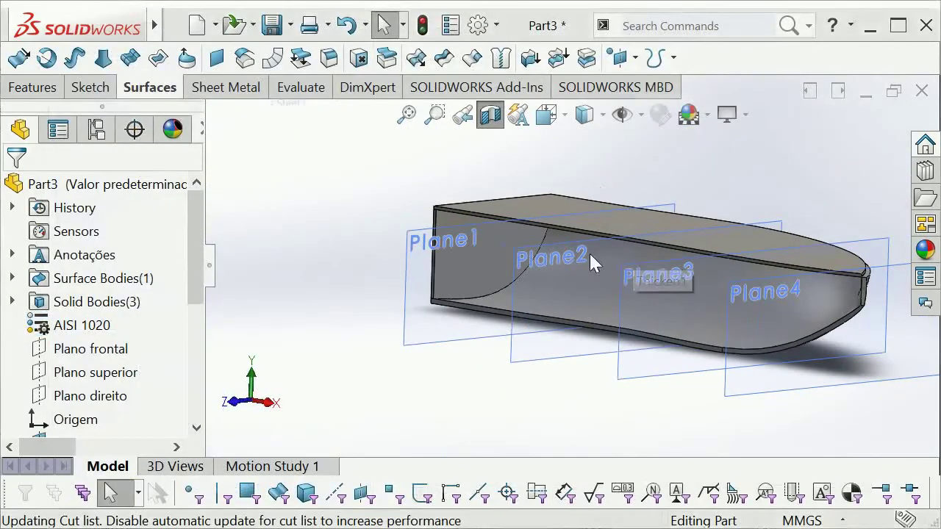
{"action": "mouse_move", "coordinate": [641, 286]}
{"action": "middle_mouse_down"}
{"action": "mouse_move", "coordinate": [596, 272]}
{"action": "mouse_move", "coordinate": [645, 273]}
{"action": "mouse_move", "coordinate": [636, 235]}
{"action": "mouse_move", "coordinate": [434, 147]}
{"action": "mouse_move", "coordinate": [572, 202]}
{"action": "mouse_move", "coordinate": [625, 267]}
{"action": "middle_mouse_up"}
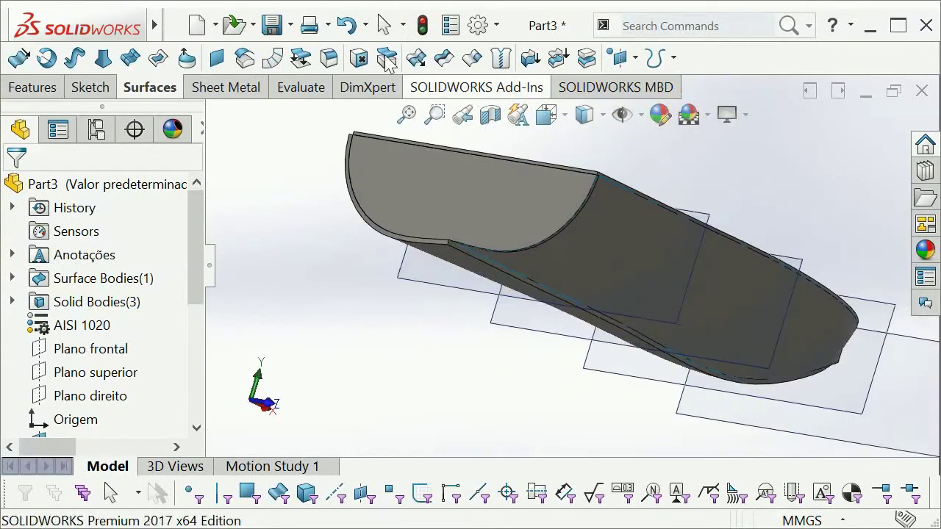
{"action": "scroll", "coordinate": [610, 275], "scroll_direction": "down", "scroll_amount": 3}
{"action": "scroll", "coordinate": [573, 276], "scroll_direction": "down", "scroll_amount": 2}
{"action": "scroll", "coordinate": [514, 272], "scroll_direction": "down", "scroll_amount": 2}
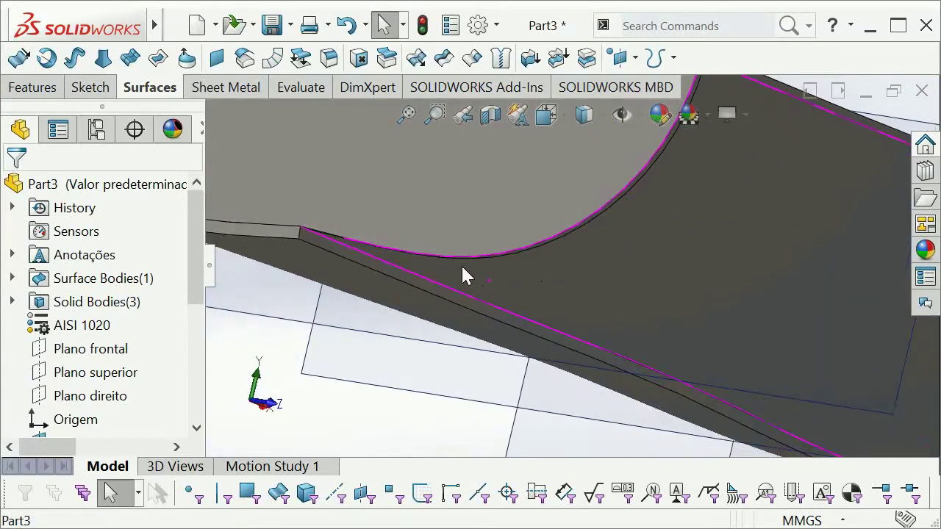
{"action": "scroll", "coordinate": [463, 258], "scroll_direction": "down", "scroll_amount": 2}
{"action": "scroll", "coordinate": [558, 261], "scroll_direction": "down", "scroll_amount": 2}
{"action": "scroll", "coordinate": [662, 273], "scroll_direction": "up", "scroll_amount": 2}
{"action": "scroll", "coordinate": [674, 278], "scroll_direction": "up", "scroll_amount": 5}
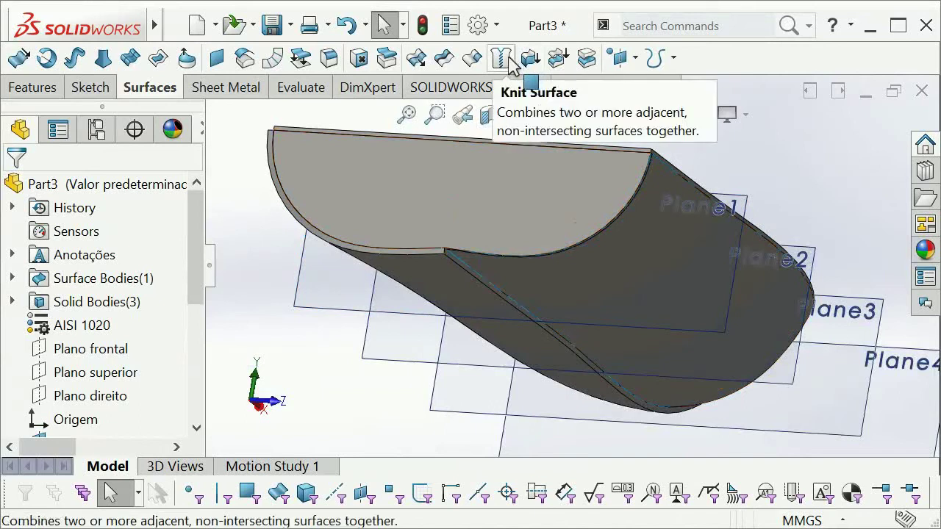
Step: Thicken Mirror1 by 3.00 mm with Merge result unchecked, as a separate body
{"action": "left_click", "coordinate": [557, 59]}
{"action": "left_click", "coordinate": [653, 259]}
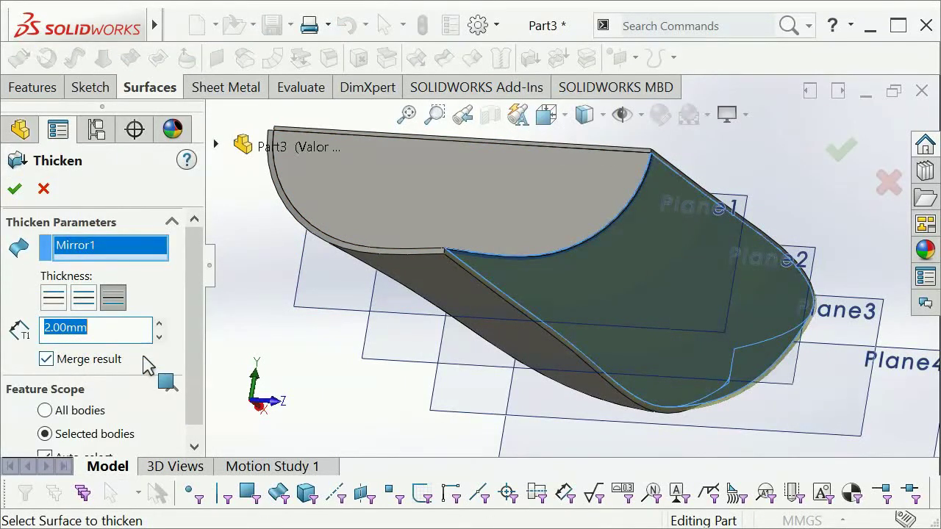
{"action": "key", "text": "Up"}
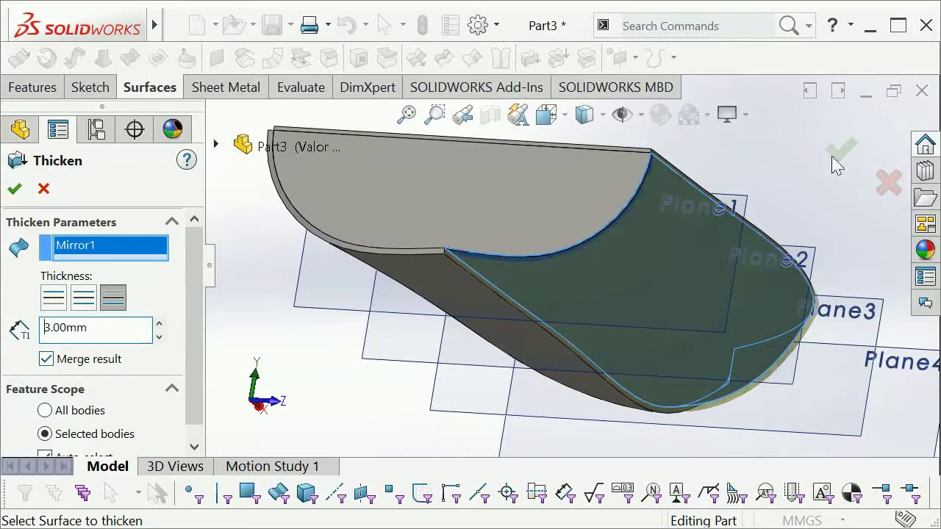
{"action": "left_click", "coordinate": [848, 160]}
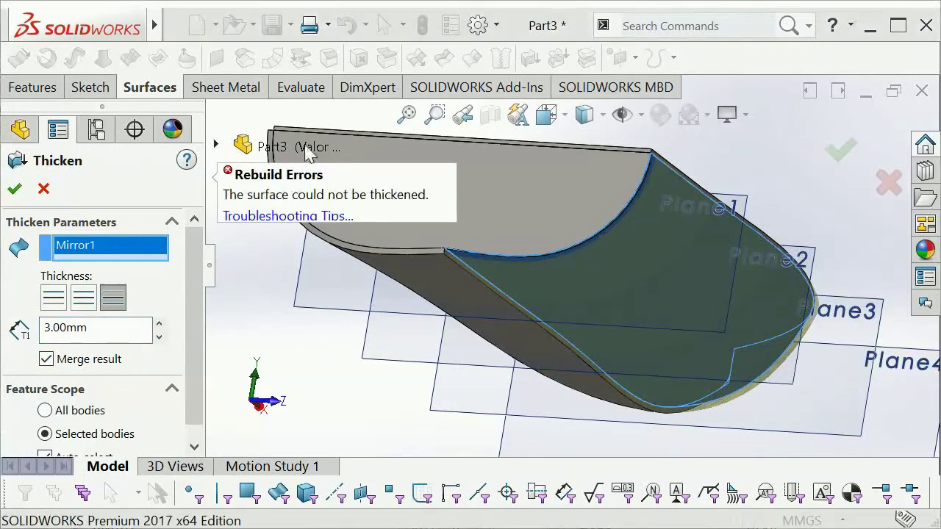
{"action": "left_click", "coordinate": [85, 359]}
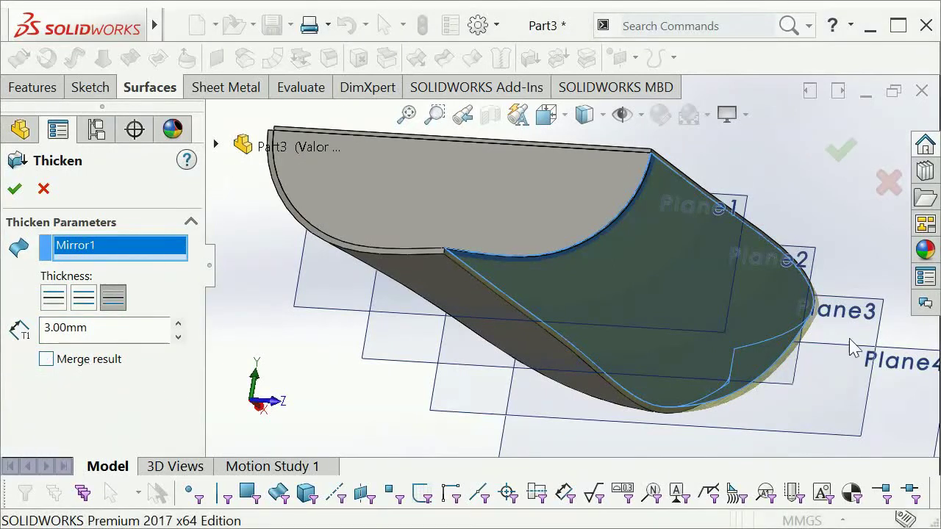
{"action": "left_click", "coordinate": [840, 151]}
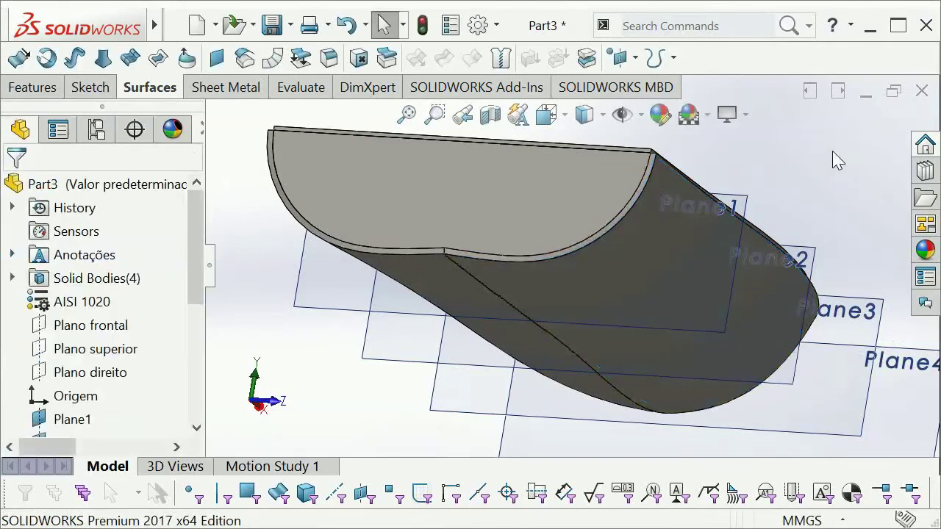
{"action": "mouse_move", "coordinate": [579, 301]}
{"action": "middle_mouse_down"}
{"action": "mouse_move", "coordinate": [561, 290]}
{"action": "mouse_move", "coordinate": [538, 244]}
{"action": "middle_mouse_up"}
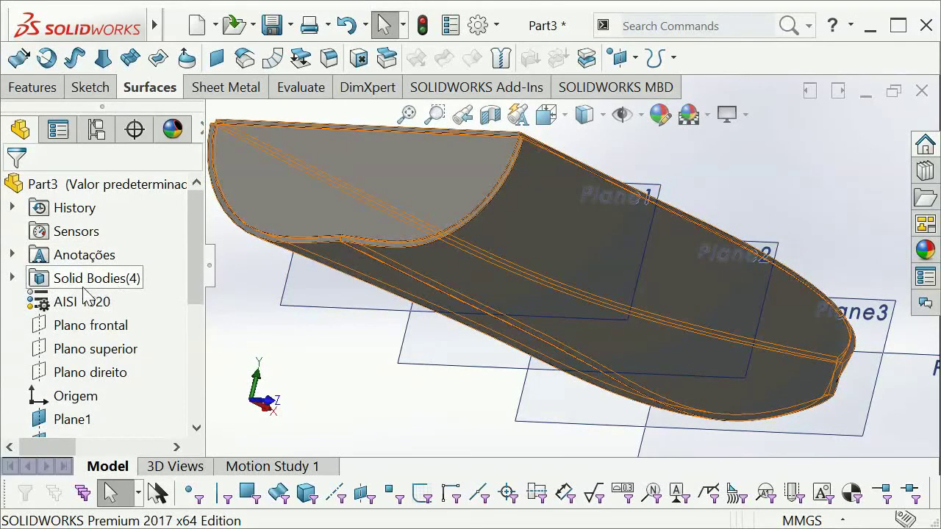
Step: Highlight the solid bodies Thicken1, Thicken2, Thicken4 and Thicken6 in turn on the model
{"action": "left_click", "coordinate": [12, 278]}
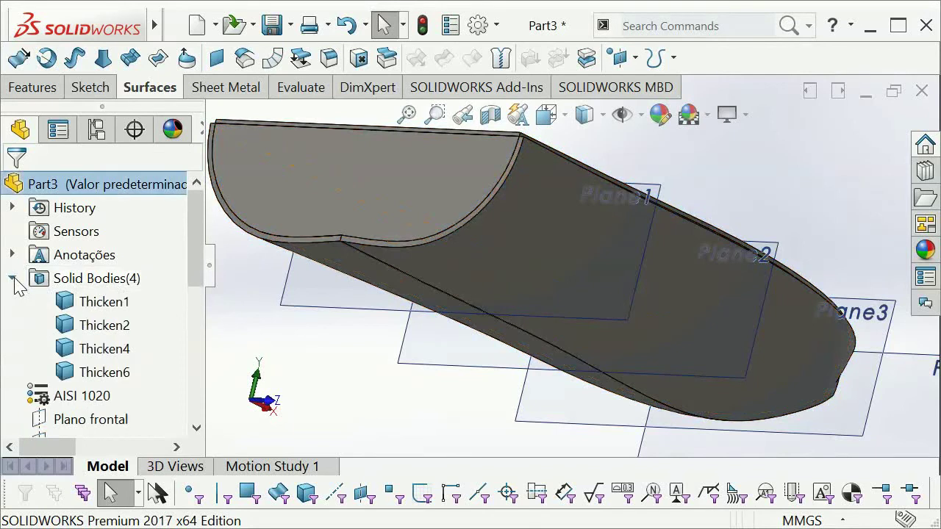
{"action": "left_click", "coordinate": [89, 303]}
{"action": "left_click", "coordinate": [94, 326]}
{"action": "left_click", "coordinate": [95, 349]}
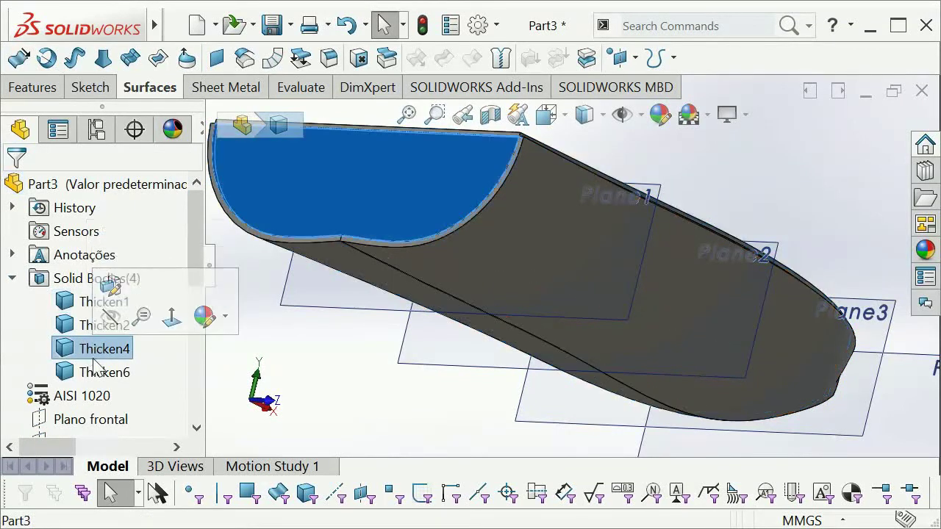
{"action": "left_click", "coordinate": [96, 372]}
{"action": "mouse_move", "coordinate": [557, 399]}
{"action": "middle_mouse_down"}
{"action": "mouse_move", "coordinate": [494, 396]}
{"action": "mouse_move", "coordinate": [576, 309]}
{"action": "mouse_move", "coordinate": [474, 269]}
{"action": "mouse_move", "coordinate": [517, 210]}
{"action": "mouse_move", "coordinate": [565, 249]}
{"action": "mouse_move", "coordinate": [551, 214]}
{"action": "mouse_move", "coordinate": [596, 245]}
{"action": "mouse_move", "coordinate": [551, 245]}
{"action": "mouse_move", "coordinate": [575, 243]}
{"action": "middle_mouse_up"}
{"action": "key", "text": "Escape"}
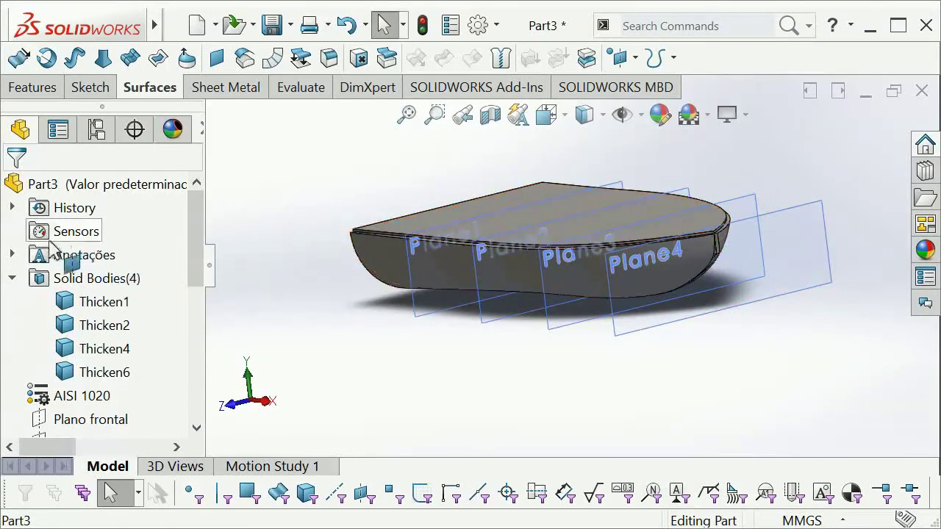
Step: Collapse the Solid Bodies folder, rotate the hull, and bring up the Evaluate tools
{"action": "left_click", "coordinate": [13, 278]}
{"action": "left_click_drag", "start_coordinate": [73, 310], "coordinate": [61, 263]}
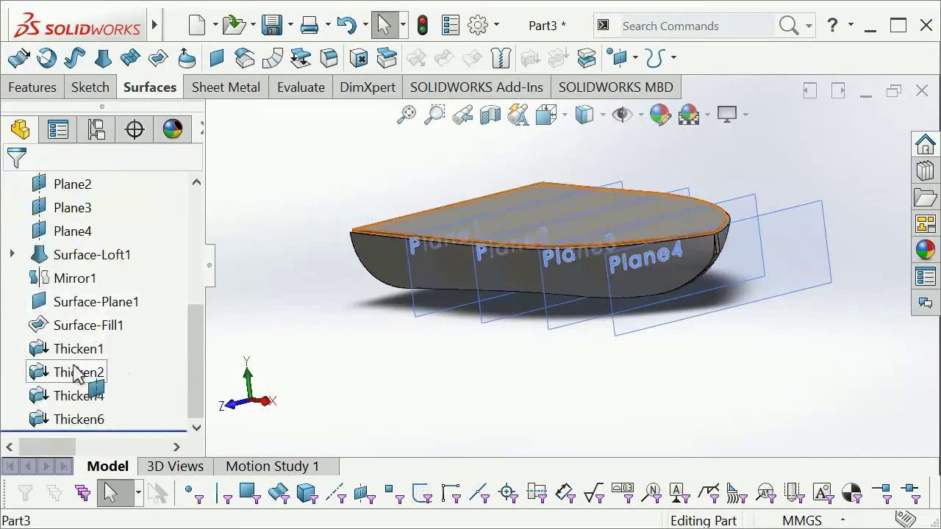
{"action": "mouse_move", "coordinate": [541, 280]}
{"action": "middle_mouse_down"}
{"action": "mouse_move", "coordinate": [591, 262]}
{"action": "mouse_move", "coordinate": [607, 273]}
{"action": "middle_mouse_up"}
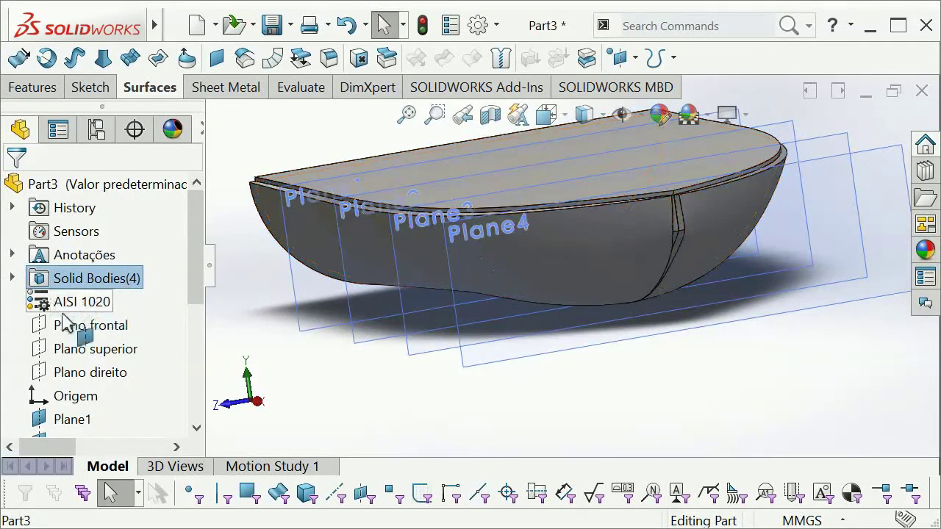
{"action": "left_click_drag", "start_coordinate": [63, 313], "coordinate": [84, 297]}
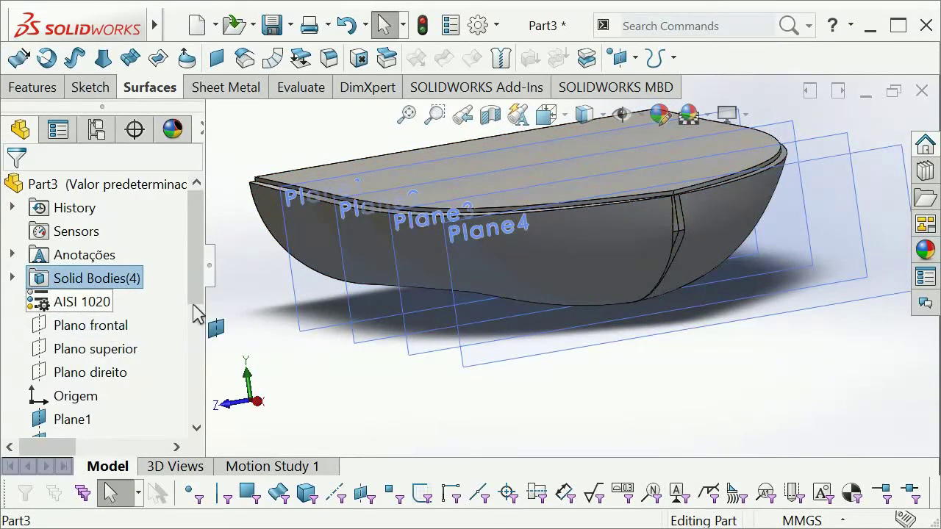
{"action": "mouse_move", "coordinate": [197, 314]}
{"action": "left_mouse_down"}
{"action": "mouse_move", "coordinate": [283, 70]}
{"action": "mouse_move", "coordinate": [312, 103]}
{"action": "left_mouse_up"}
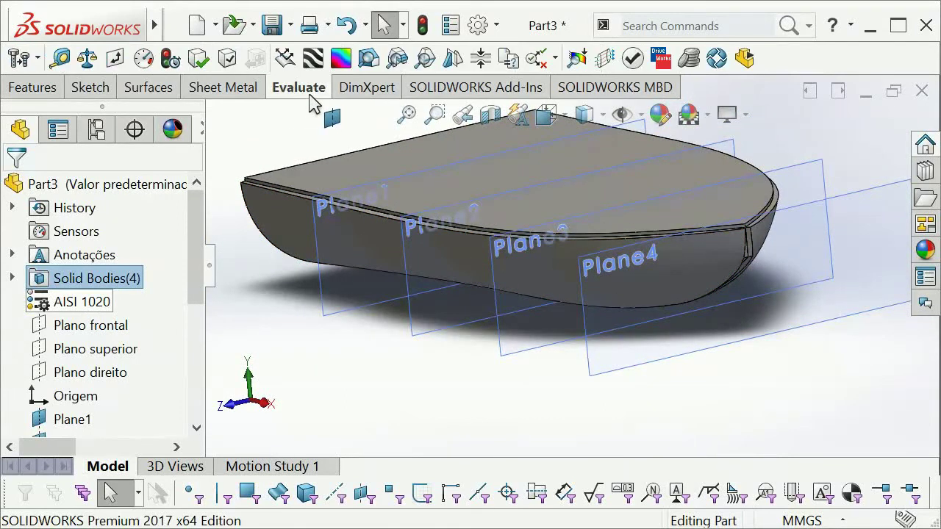
{"action": "left_click", "coordinate": [87, 58]}
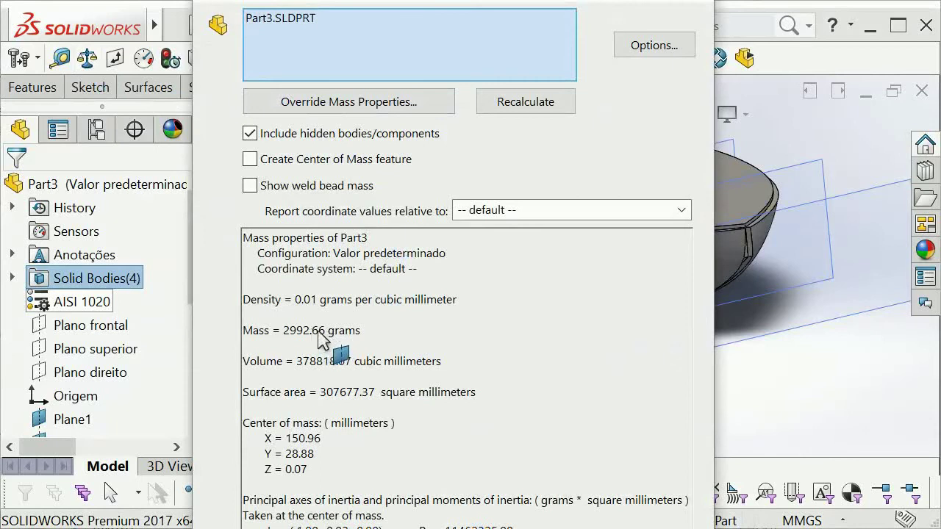
{"action": "left_click_drag", "start_coordinate": [309, 333], "coordinate": [288, 331]}
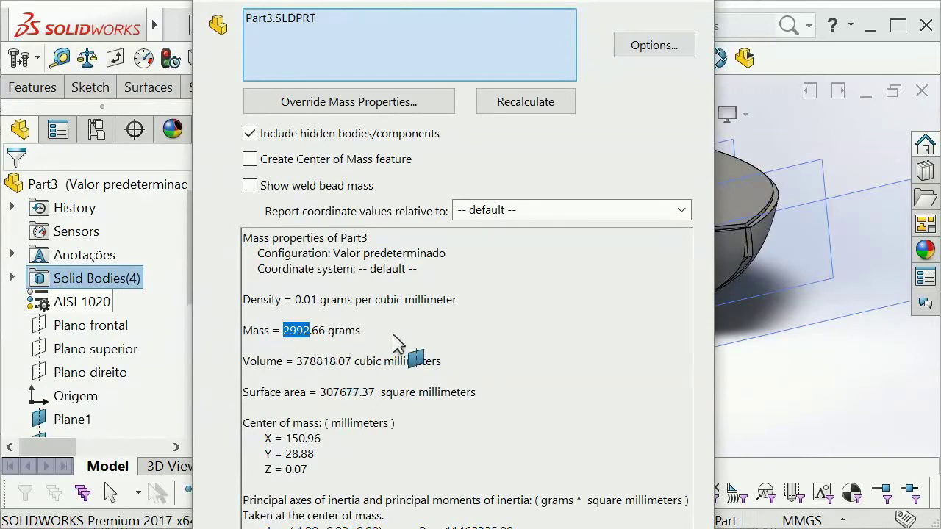
{"action": "left_click", "coordinate": [684, 8]}
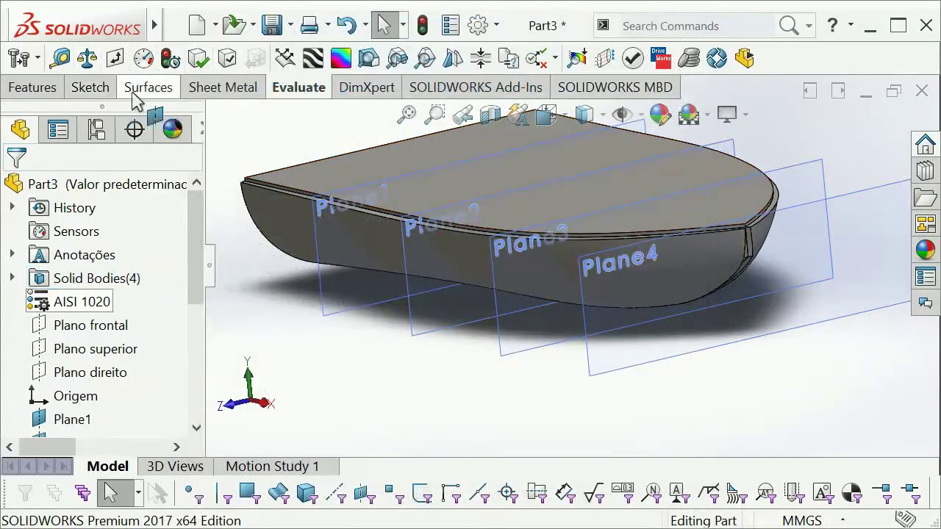
{"action": "left_click", "coordinate": [60, 58]}
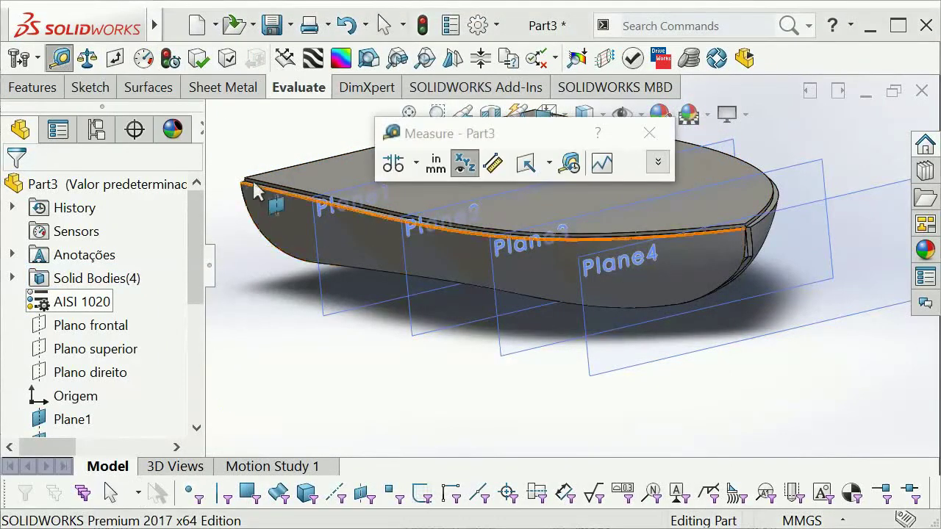
{"action": "scroll", "coordinate": [544, 261], "scroll_direction": "up", "scroll_amount": 3}
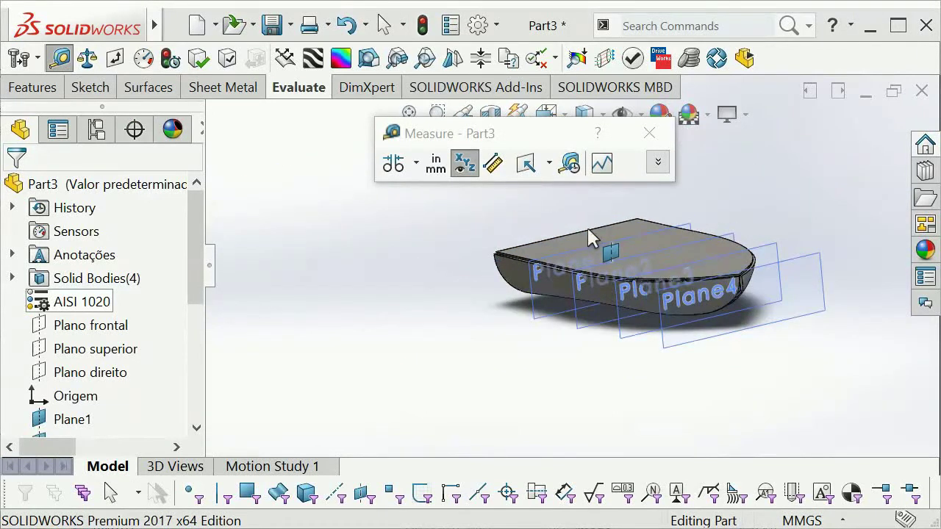
{"action": "middle_click_drag", "start_coordinate": [562, 249], "coordinate": [551, 290]}
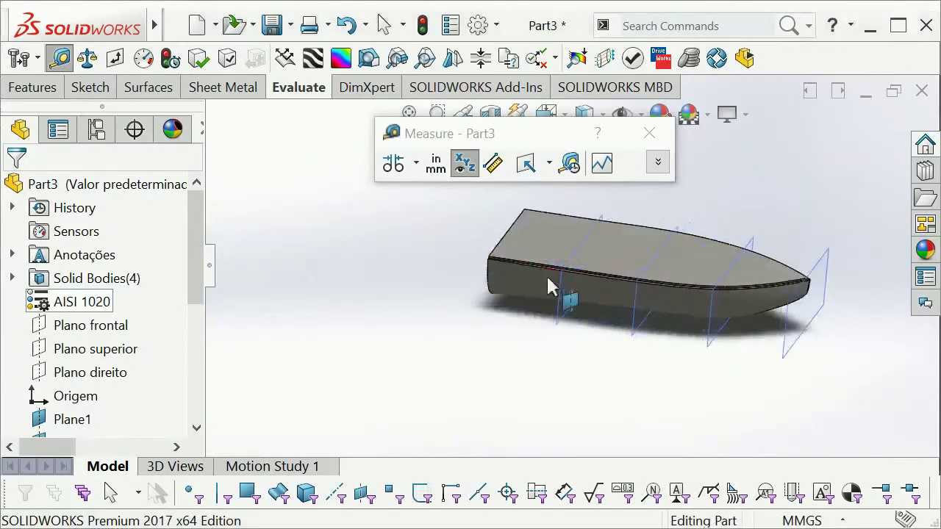
{"action": "left_click", "coordinate": [506, 232]}
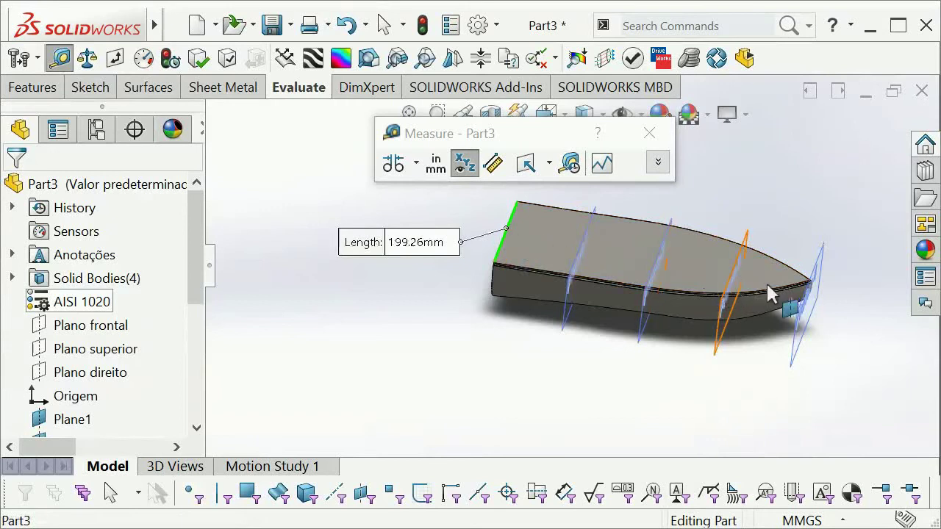
{"action": "left_click", "coordinate": [809, 284]}
{"action": "mouse_move", "coordinate": [749, 269]}
{"action": "middle_mouse_down"}
{"action": "mouse_move", "coordinate": [735, 227]}
{"action": "mouse_move", "coordinate": [705, 206]}
{"action": "mouse_move", "coordinate": [610, 237]}
{"action": "mouse_move", "coordinate": [613, 228]}
{"action": "middle_mouse_up"}
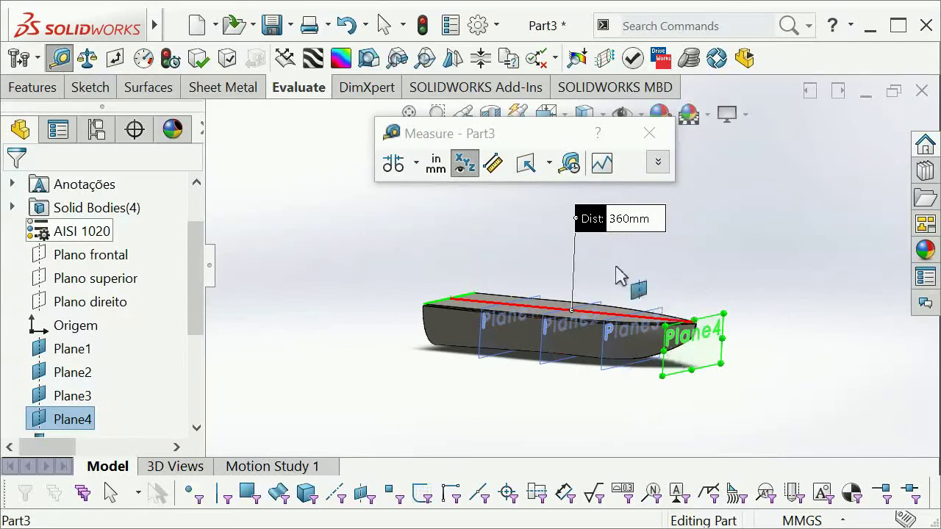
{"action": "middle_click_drag", "start_coordinate": [581, 316], "coordinate": [535, 319]}
{"action": "key", "text": "Escape"}
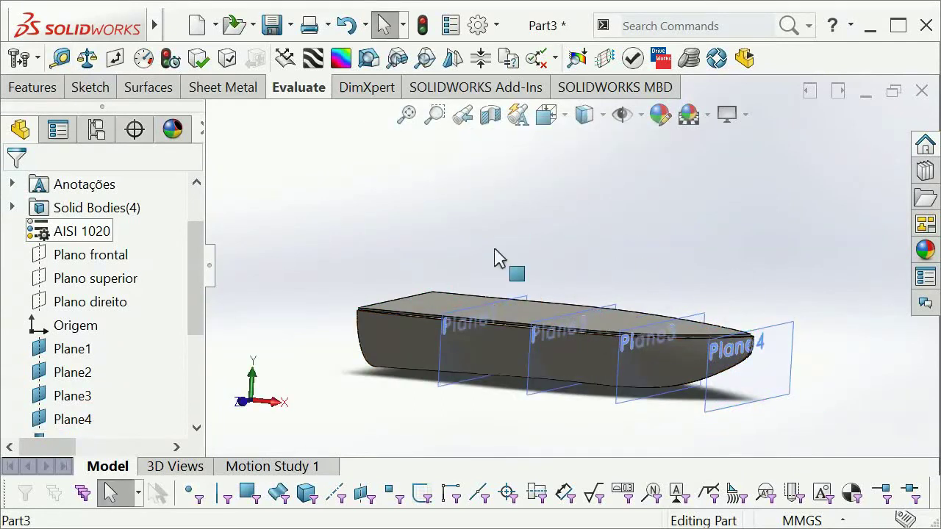
{"action": "mouse_move", "coordinate": [638, 445]}
{"action": "middle_mouse_down"}
{"action": "mouse_move", "coordinate": [372, 308]}
{"action": "mouse_move", "coordinate": [483, 341]}
{"action": "mouse_move", "coordinate": [423, 316]}
{"action": "mouse_move", "coordinate": [408, 318]}
{"action": "mouse_move", "coordinate": [582, 382]}
{"action": "mouse_move", "coordinate": [570, 308]}
{"action": "mouse_move", "coordinate": [569, 321]}
{"action": "middle_mouse_up"}
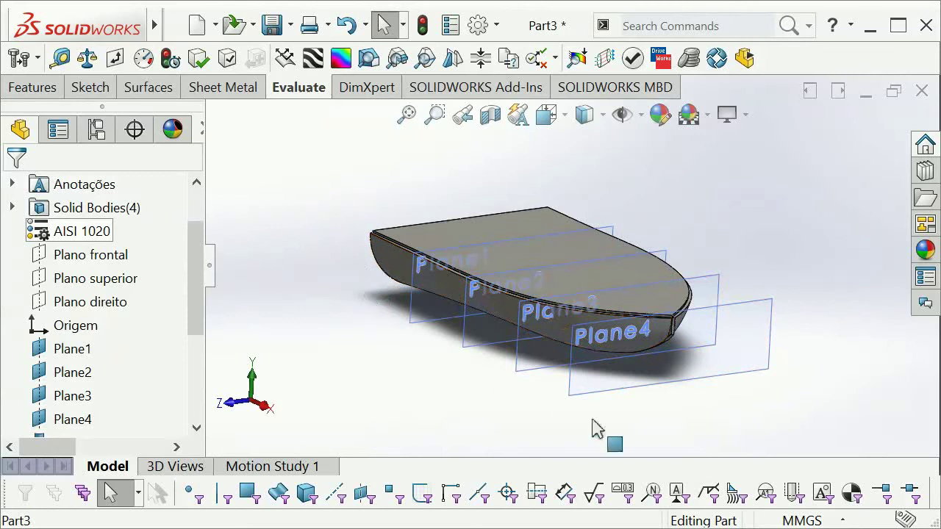
{"action": "mouse_move", "coordinate": [594, 429]}
{"action": "middle_mouse_down"}
{"action": "mouse_move", "coordinate": [598, 336]}
{"action": "mouse_move", "coordinate": [541, 342]}
{"action": "mouse_move", "coordinate": [414, 294]}
{"action": "mouse_move", "coordinate": [454, 216]}
{"action": "mouse_move", "coordinate": [367, 185]}
{"action": "mouse_move", "coordinate": [492, 204]}
{"action": "mouse_move", "coordinate": [504, 236]}
{"action": "middle_mouse_up"}
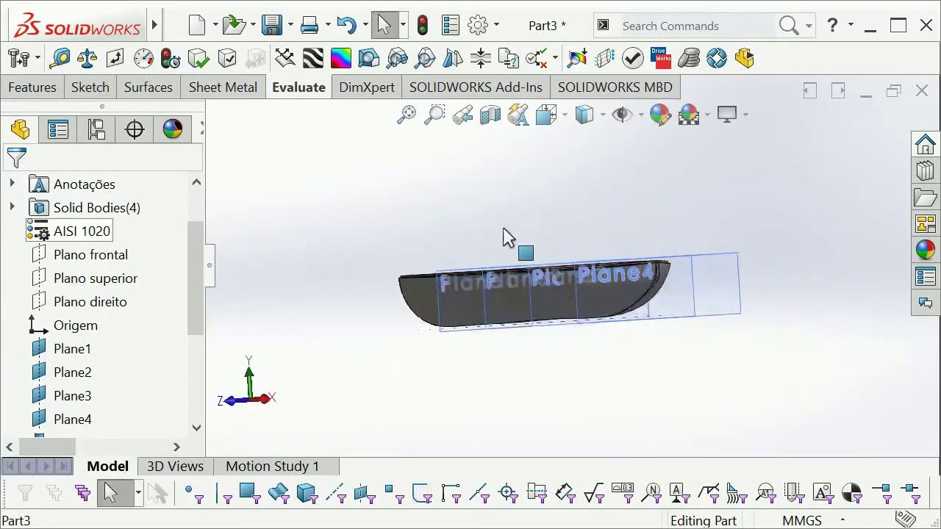
{"action": "scroll", "coordinate": [586, 321], "scroll_direction": "down", "scroll_amount": 2}
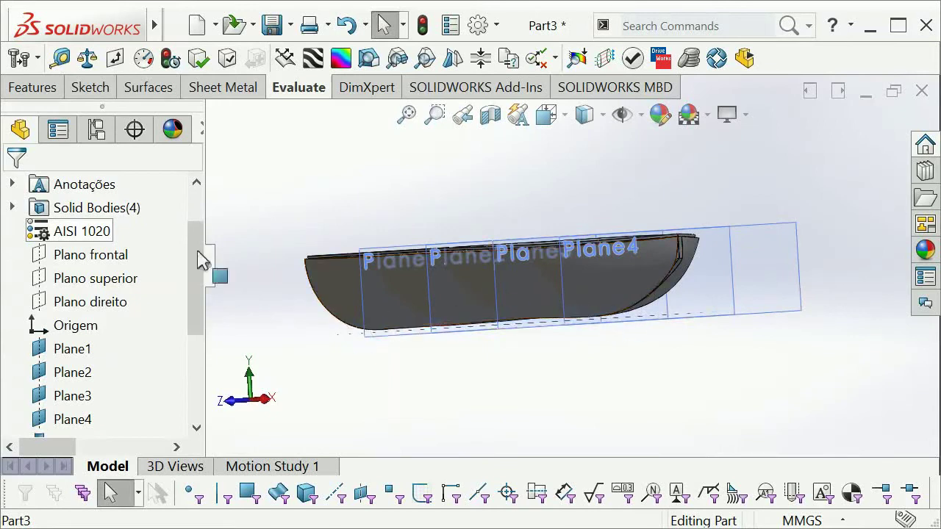
{"action": "left_click_drag", "start_coordinate": [203, 253], "coordinate": [204, 358]}
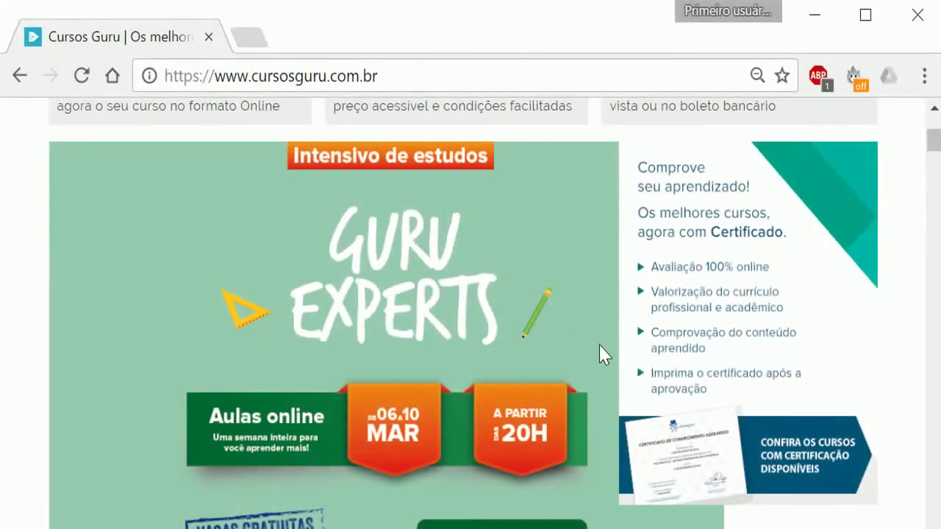
Step: Go to the SolidWorks course category under Cursos > CAD
{"action": "scroll", "coordinate": [599, 353], "scroll_direction": "up", "scroll_amount": 2}
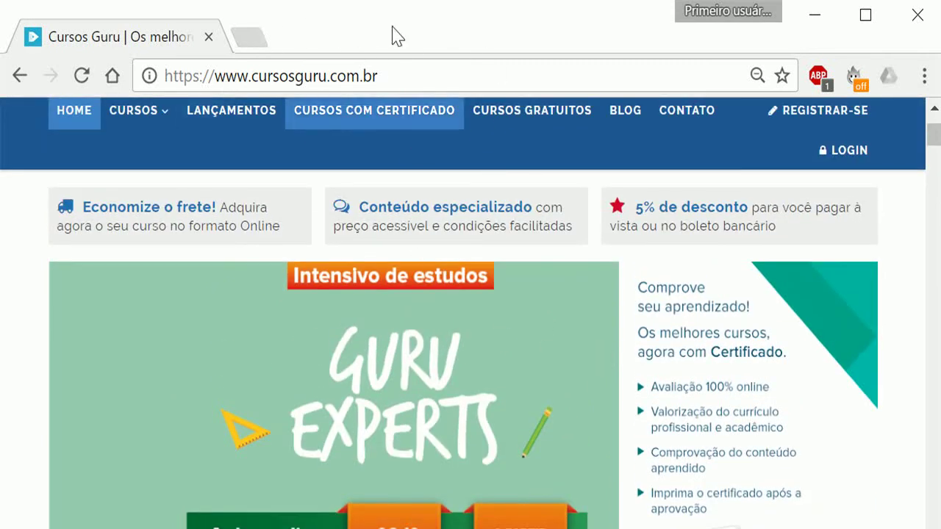
{"action": "mouse_move", "coordinate": [138, 110]}
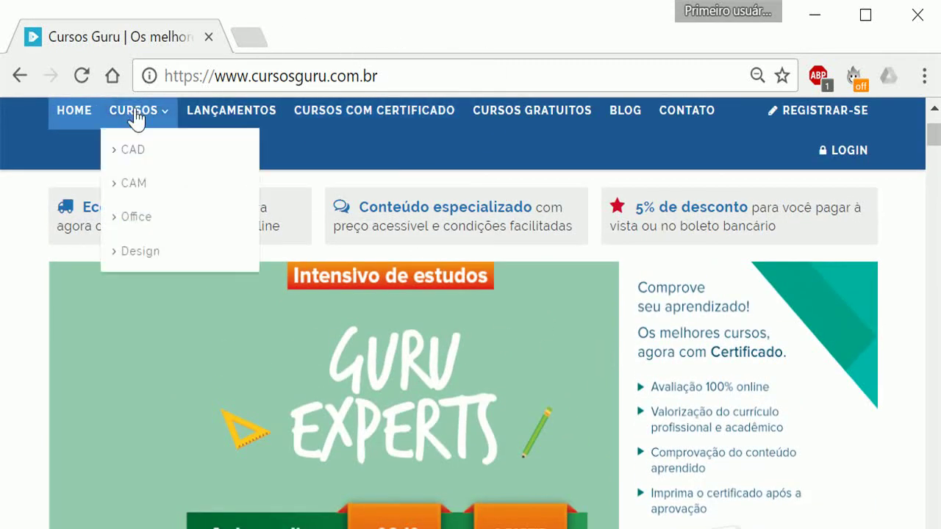
{"action": "mouse_move", "coordinate": [133, 149]}
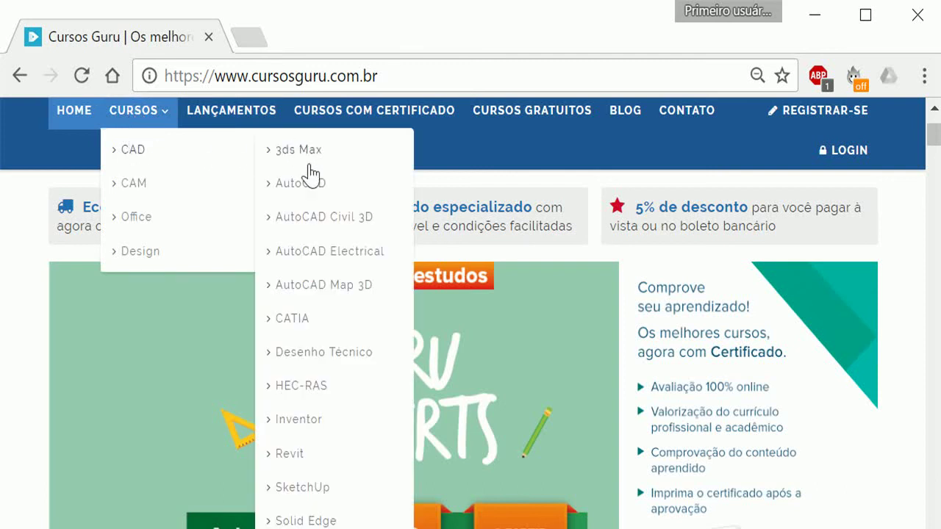
{"action": "scroll", "coordinate": [309, 177], "scroll_direction": "down", "scroll_amount": 3}
{"action": "left_click", "coordinate": [297, 318]}
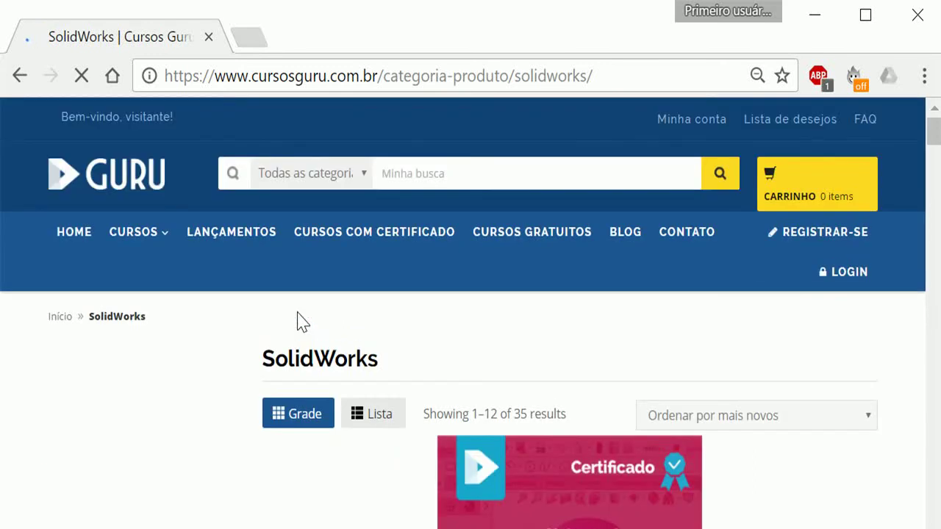
{"action": "left_click", "coordinate": [288, 422]}
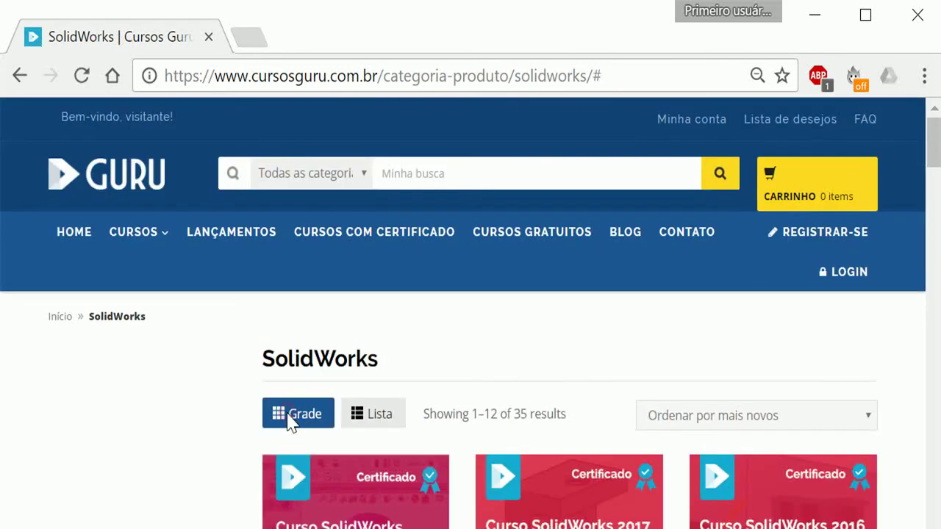
{"action": "scroll", "coordinate": [288, 424], "scroll_direction": "down", "scroll_amount": 3}
{"action": "scroll", "coordinate": [288, 422], "scroll_direction": "up", "scroll_amount": 2}
{"action": "scroll", "coordinate": [311, 405], "scroll_direction": "down", "scroll_amount": 3}
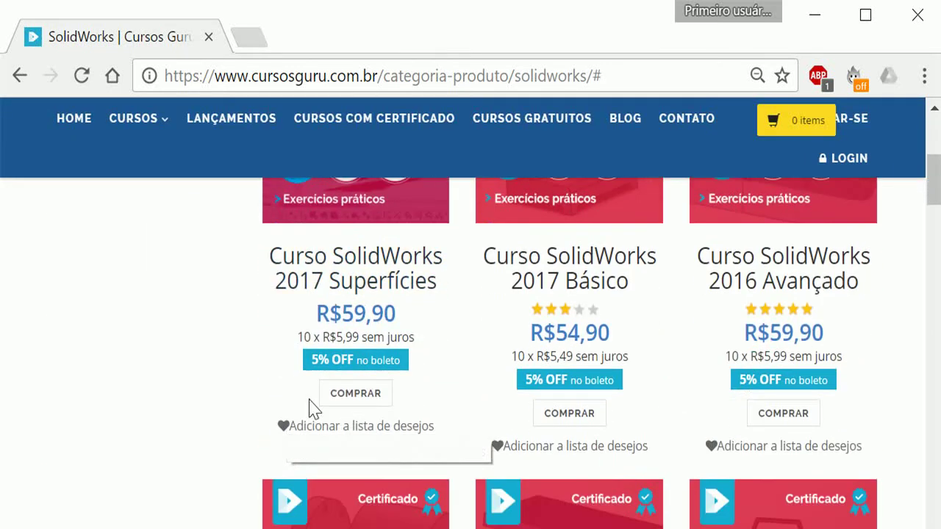
{"action": "scroll", "coordinate": [441, 401], "scroll_direction": "up", "scroll_amount": 2}
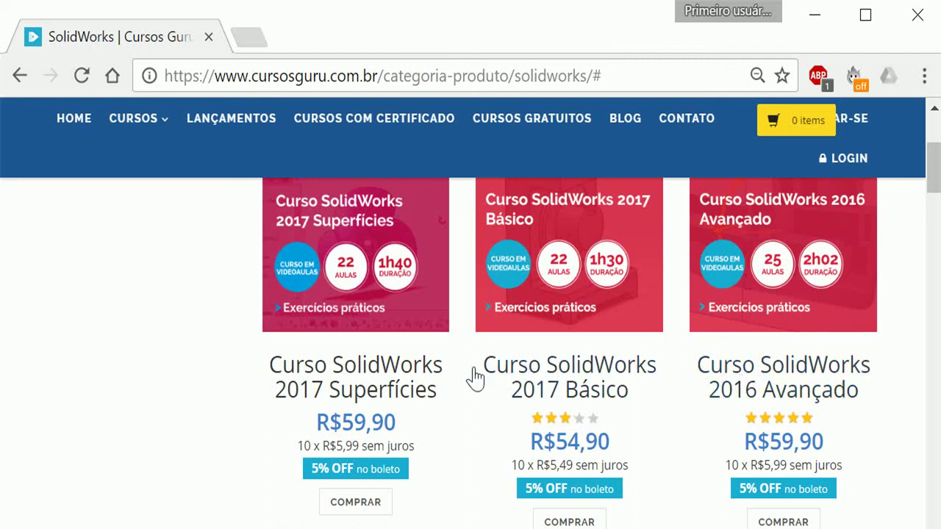
{"action": "scroll", "coordinate": [473, 378], "scroll_direction": "up", "scroll_amount": 5}
{"action": "scroll", "coordinate": [473, 378], "scroll_direction": "down", "scroll_amount": 3}
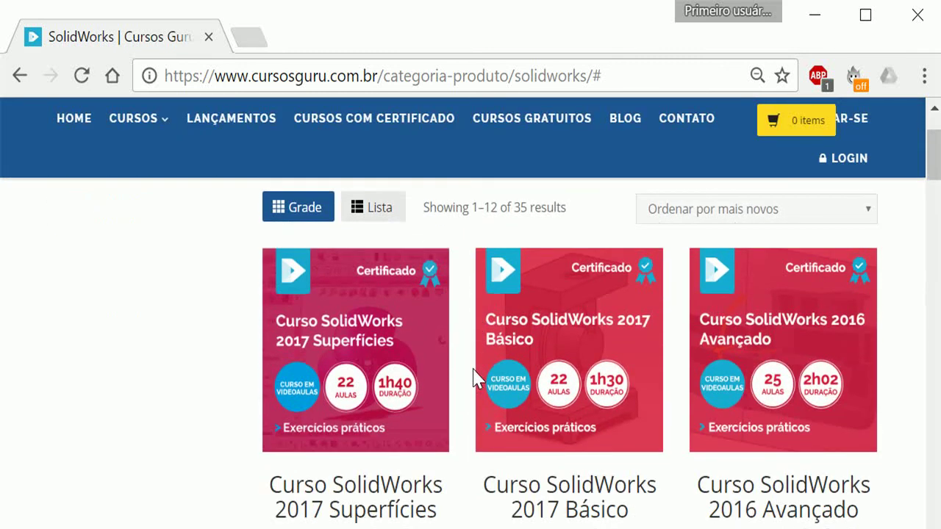